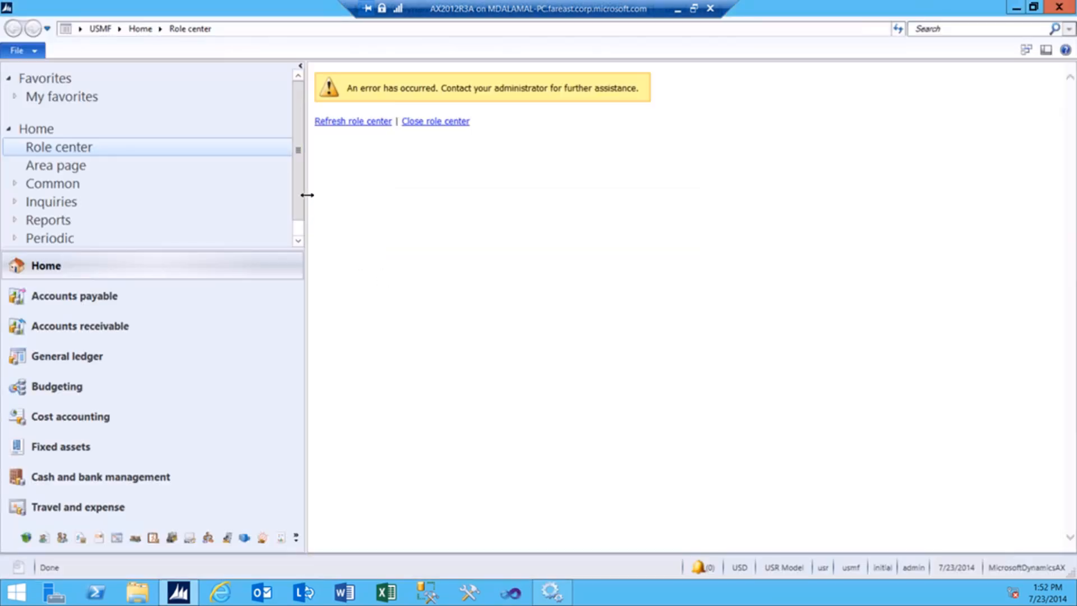
Drag the navigation pane splitter slightly left to narrow the pane.
{"action": "left_click_drag", "start_coordinate": [178, 182], "coordinate": [175, 180]}
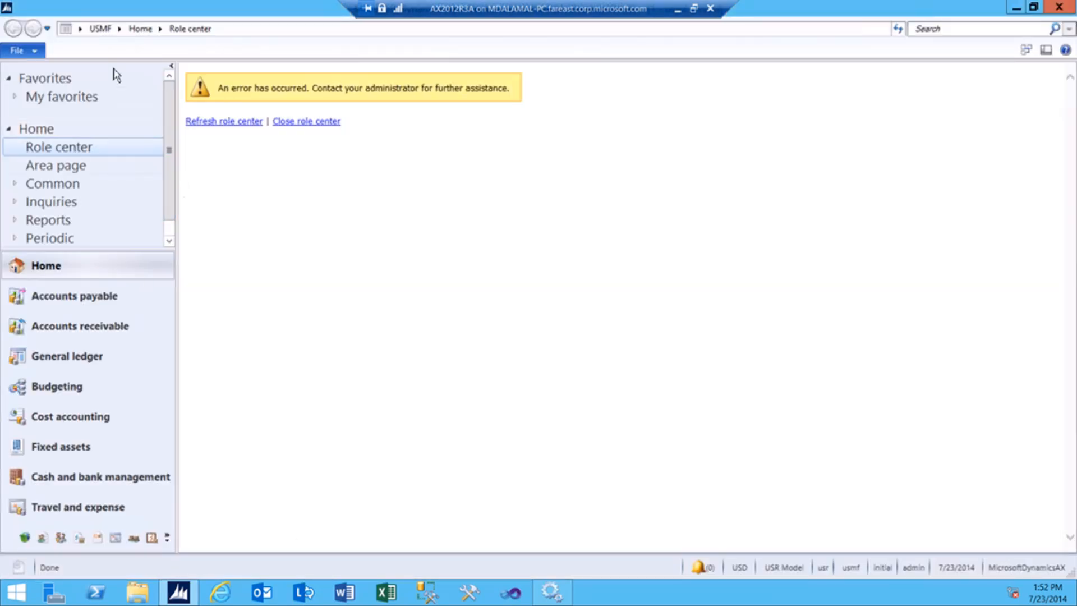
Switch to company USRT and open Retail > Setup > Parameters > Retail parameters.
{"action": "left_click", "coordinate": [80, 28]}
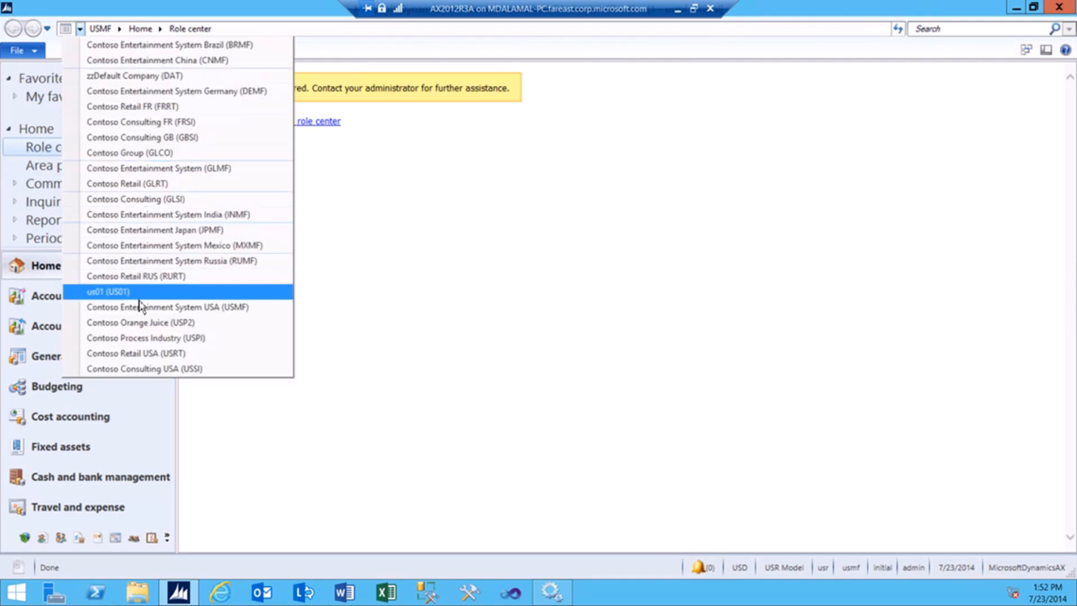
{"action": "left_click", "coordinate": [151, 353]}
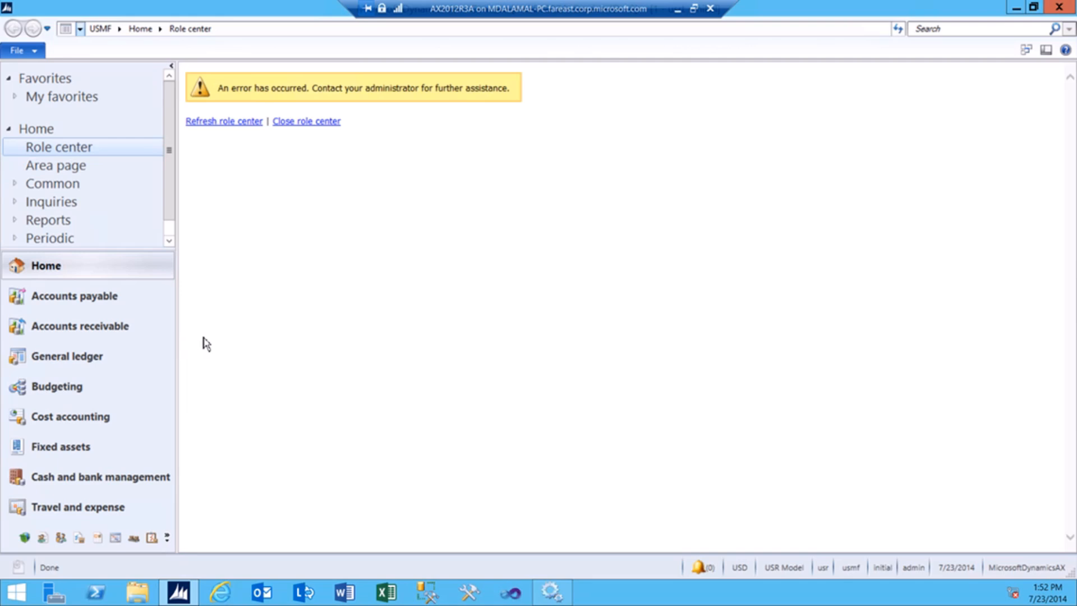
{"action": "left_click", "coordinate": [118, 30]}
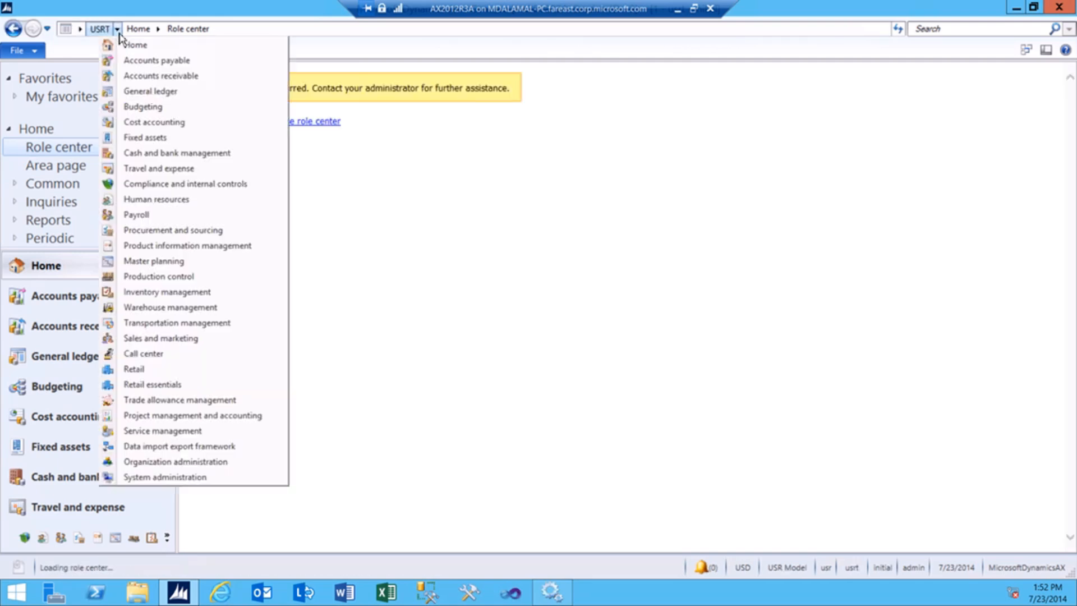
{"action": "left_click", "coordinate": [141, 370]}
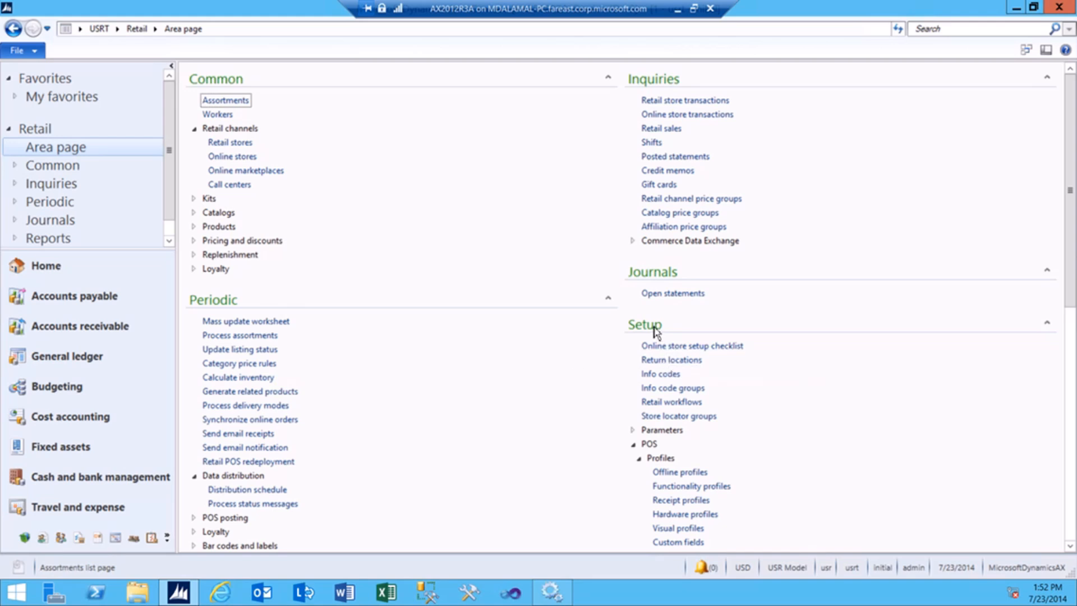
{"action": "left_click", "coordinate": [633, 429]}
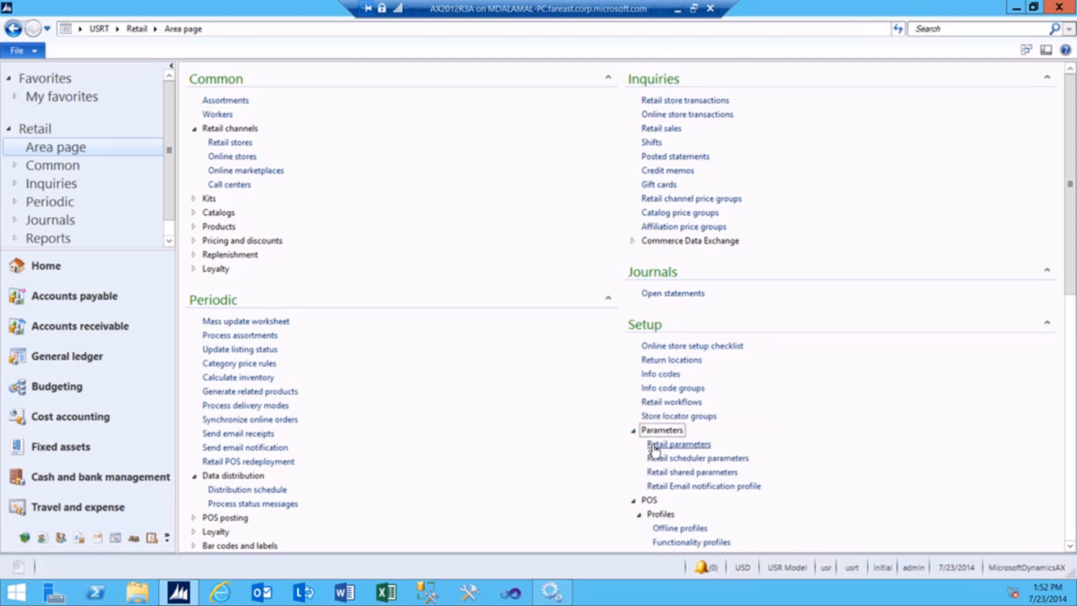
{"action": "left_click", "coordinate": [653, 445]}
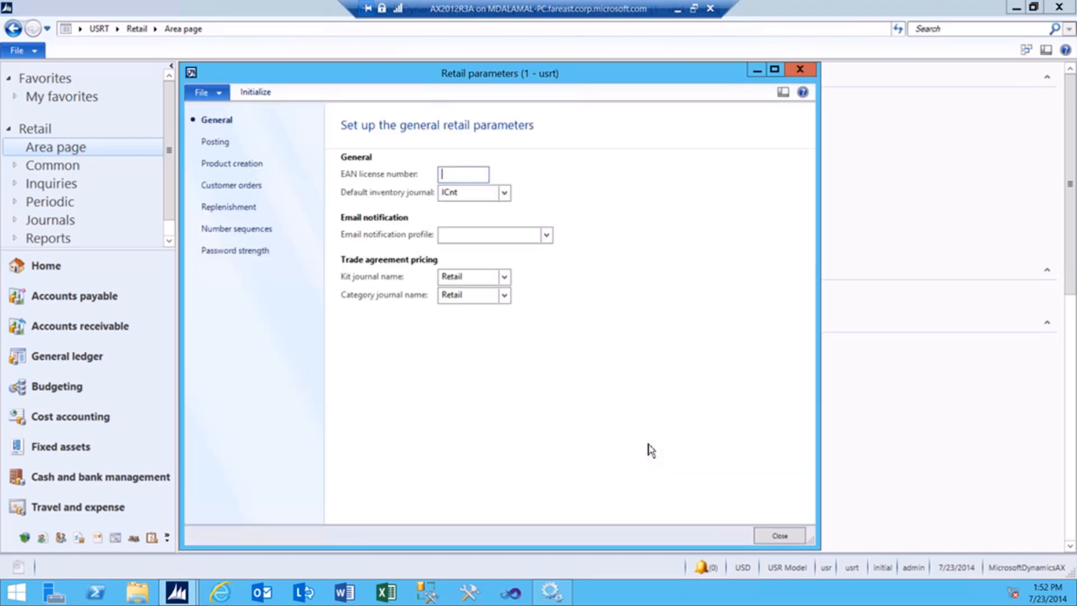
Initialize base Retail configuration data, dismiss the Infolog, close Retail parameters and exit AX.
{"action": "left_click", "coordinate": [257, 92]}
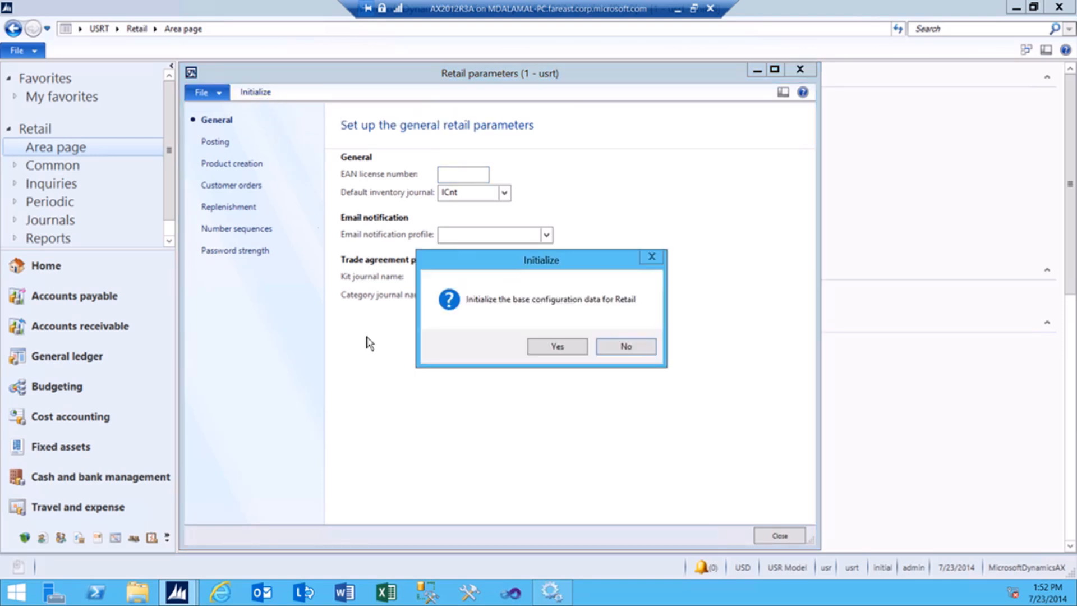
{"action": "left_click", "coordinate": [558, 352]}
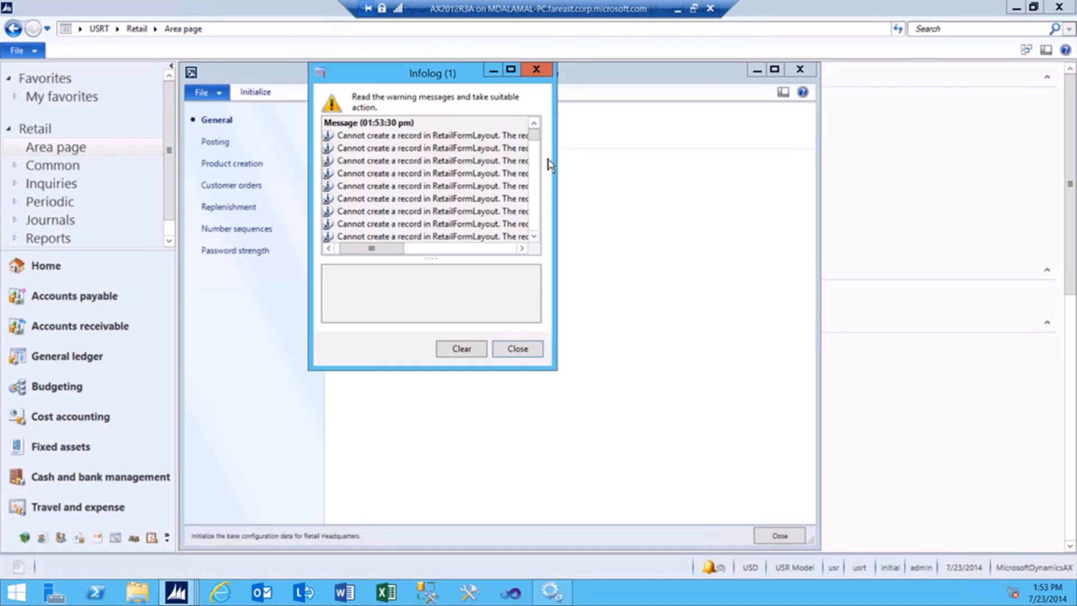
{"action": "left_click_drag", "start_coordinate": [534, 137], "coordinate": [548, 266]}
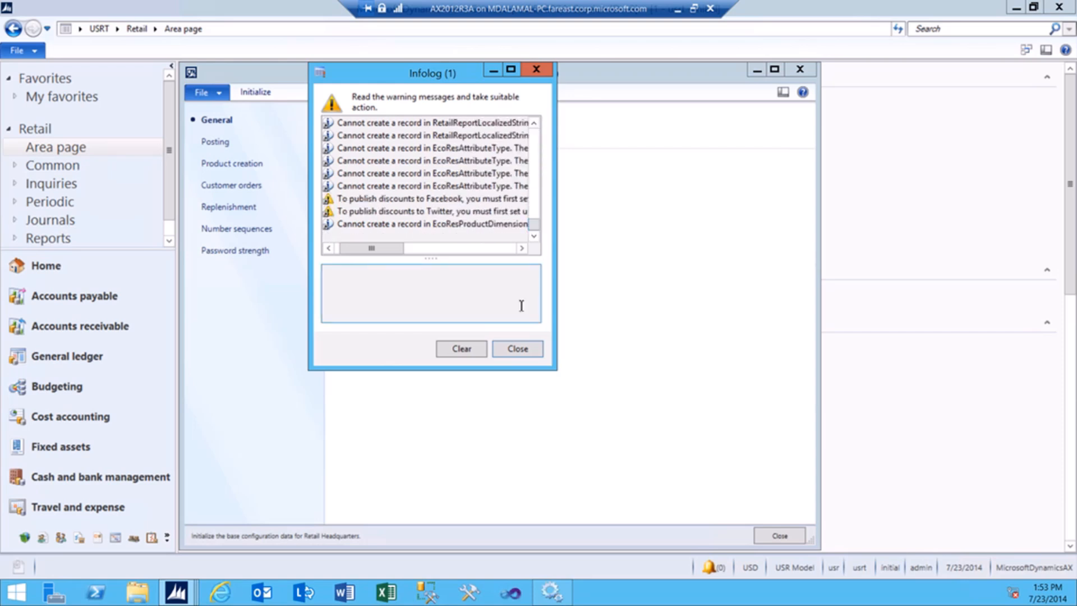
{"action": "left_click", "coordinate": [517, 349]}
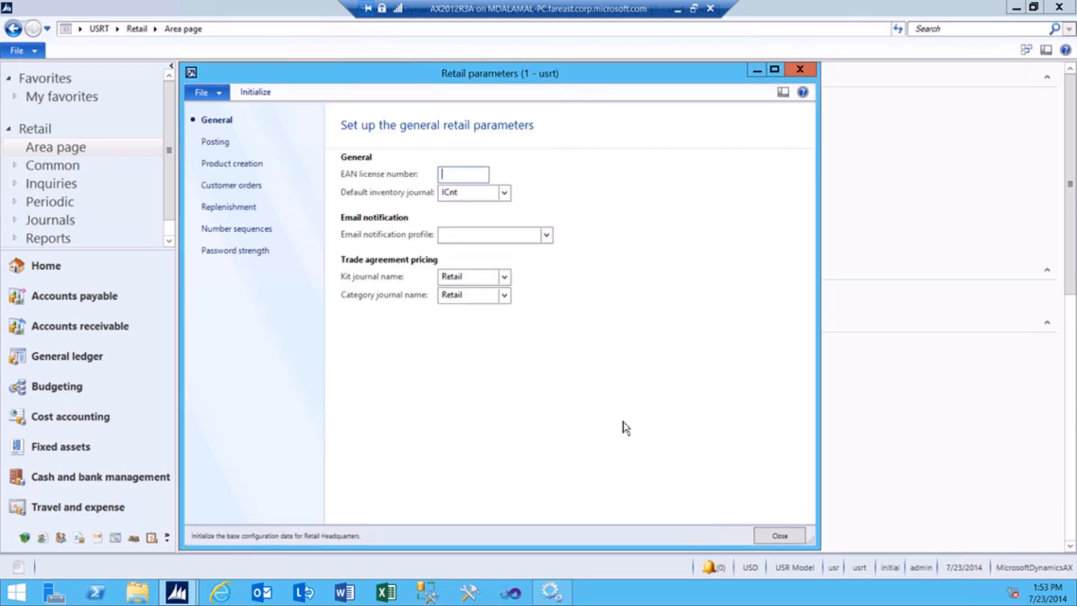
{"action": "left_click", "coordinate": [788, 536]}
{"action": "left_click", "coordinate": [1059, 7]}
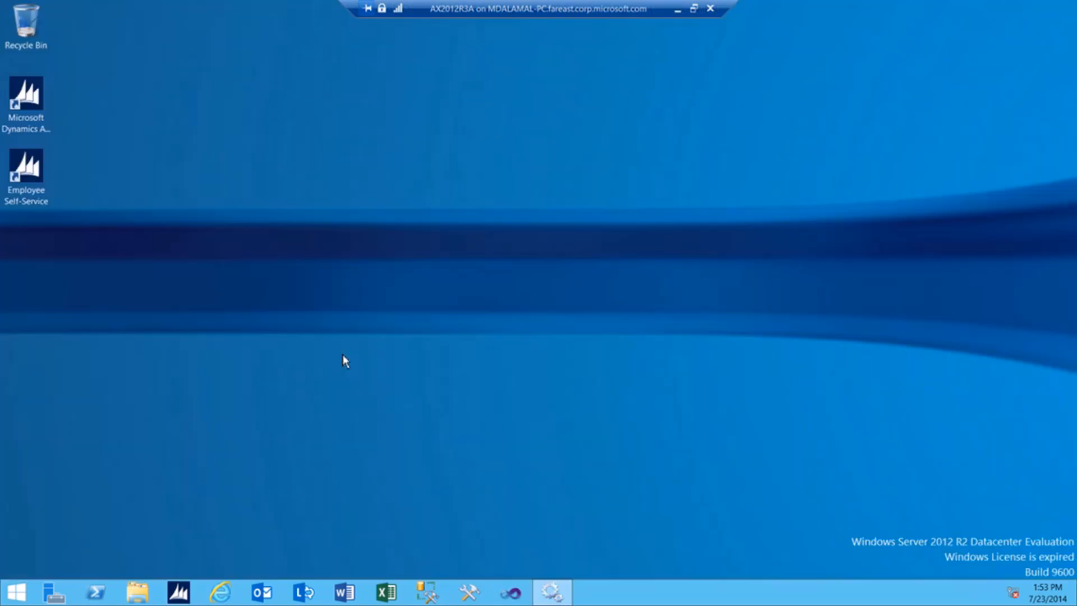
Open Services, select the AX Object Server 6.3$01-MicrosoftDynamicsAX service, then minimize the console.
{"action": "key", "text": "super"}
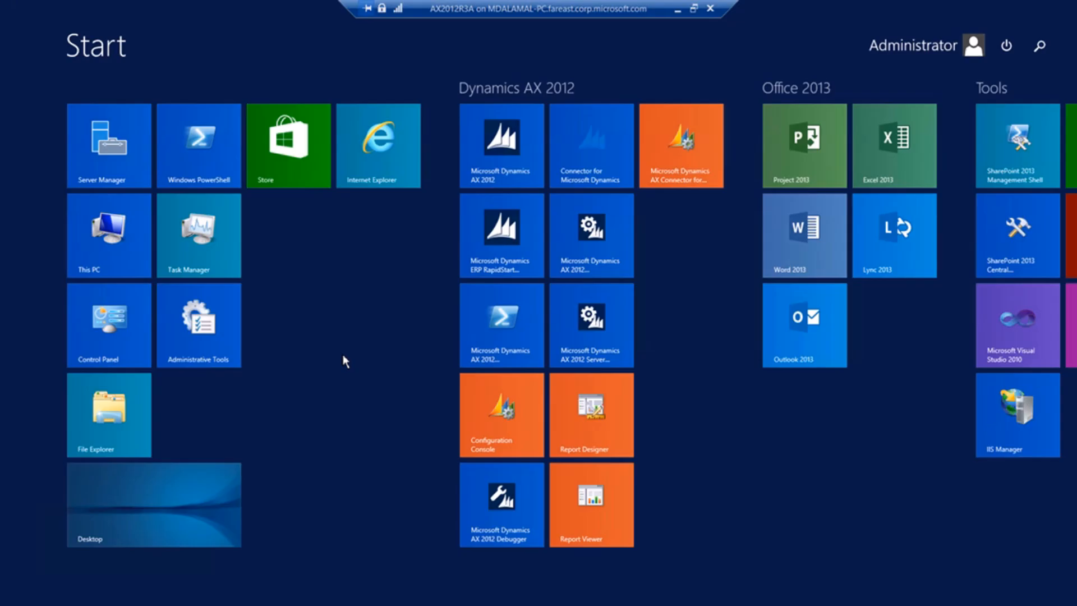
{"action": "type", "text": "services"}
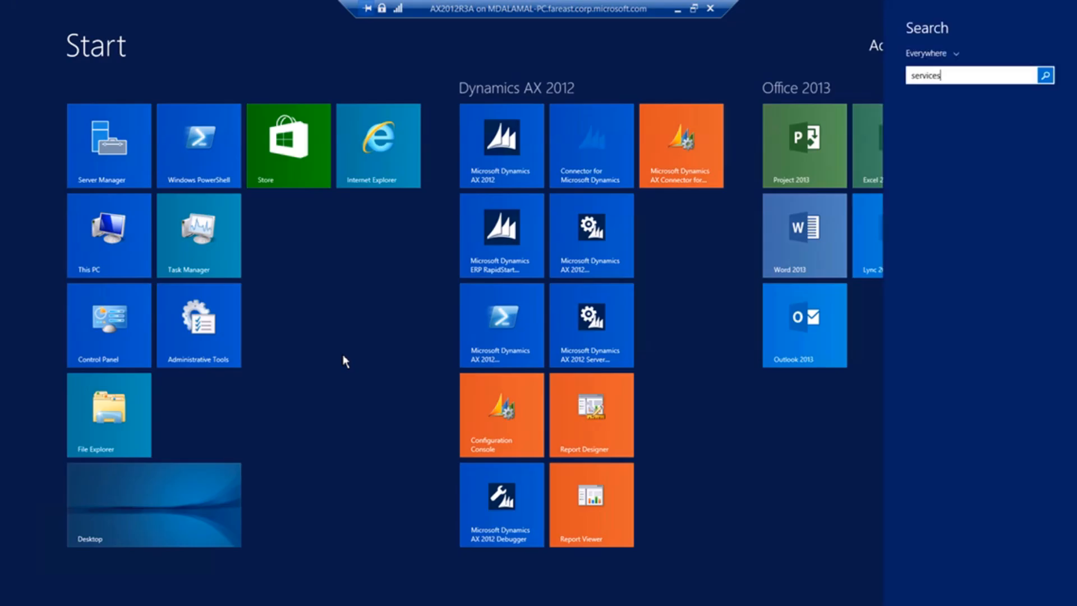
{"action": "key", "text": "Return"}
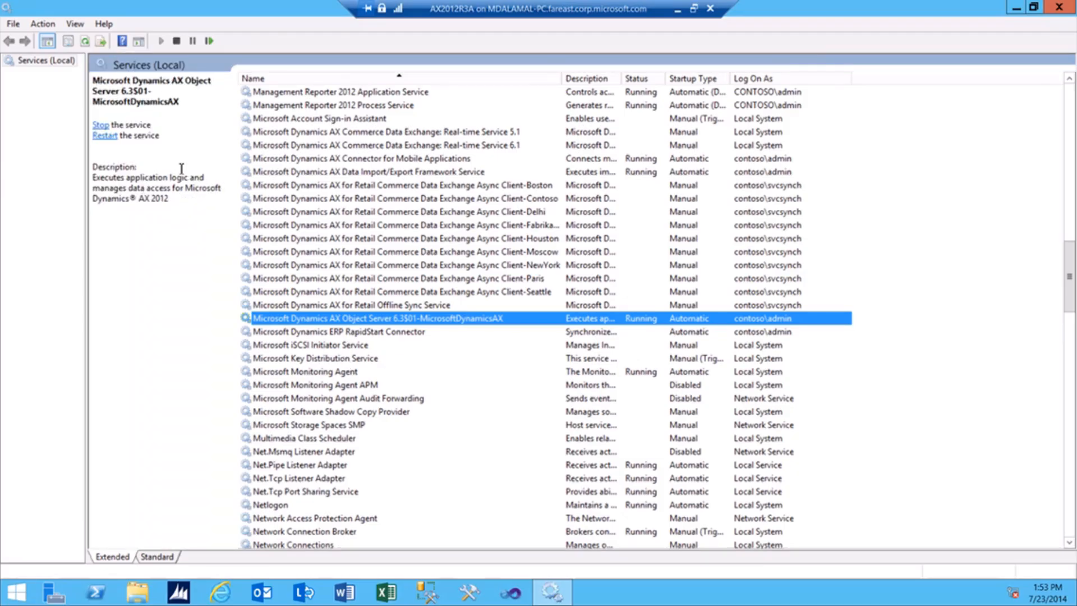
{"action": "left_click", "coordinate": [95, 83]}
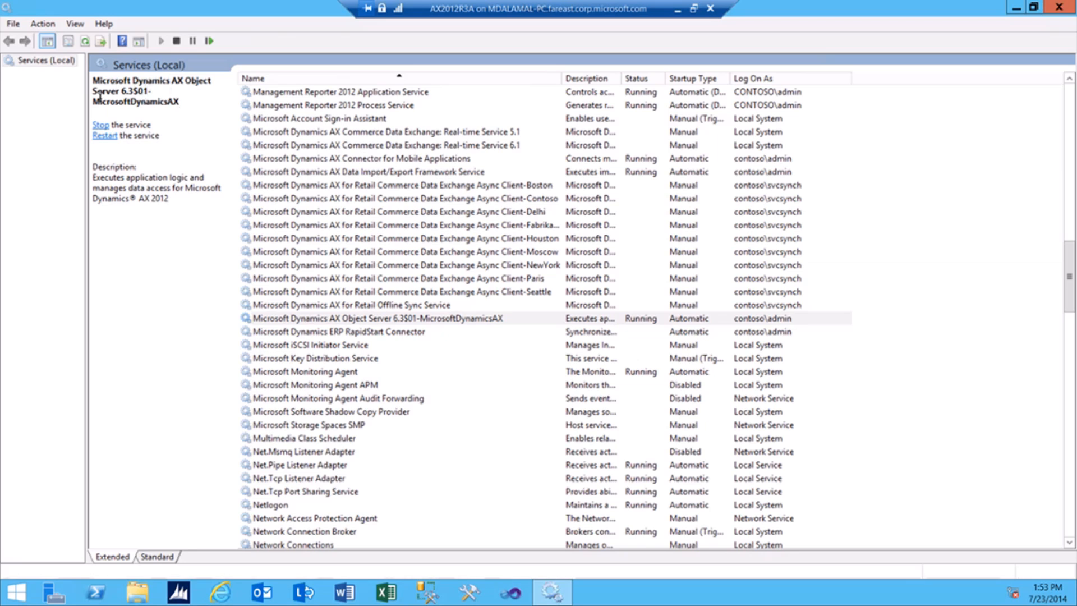
{"action": "left_click", "coordinate": [262, 321]}
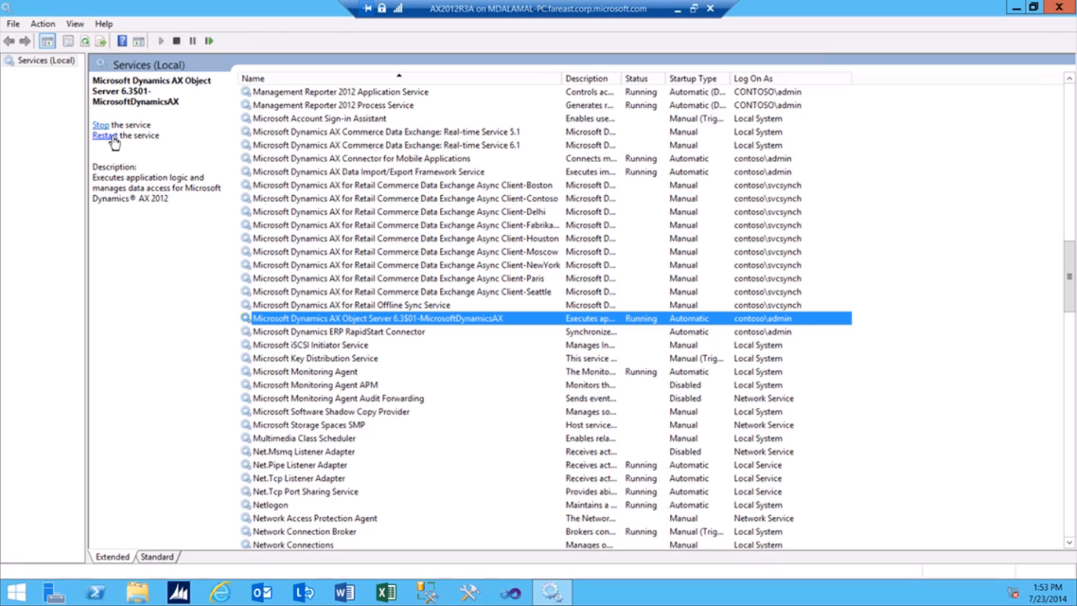
{"action": "left_click", "coordinate": [1016, 6]}
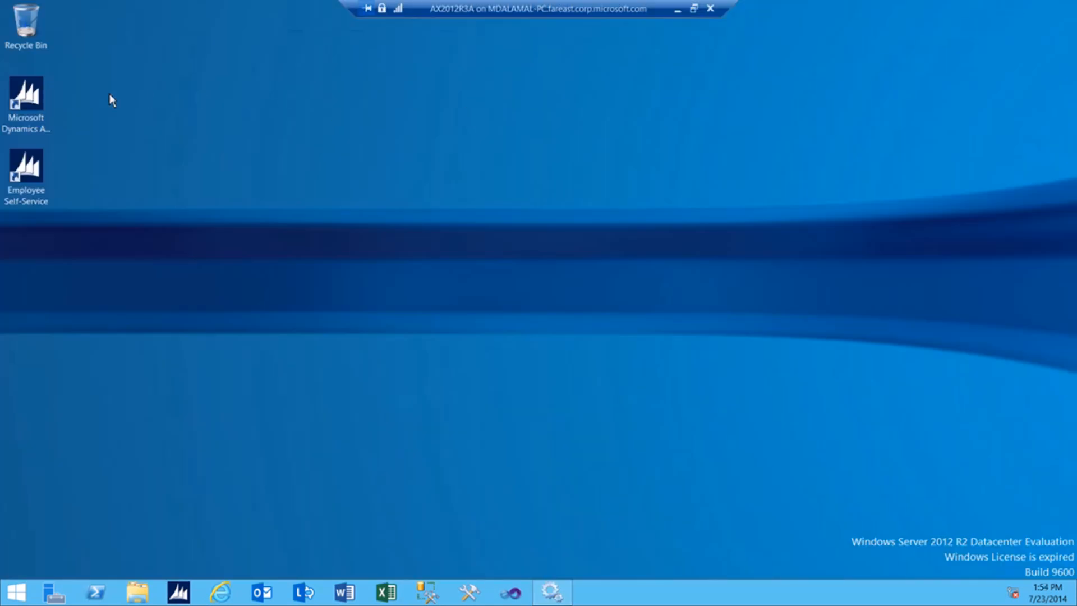
Relaunch Dynamics AX, switch to USRT, and open Retail > Retail channels > Retail stores.
{"action": "double_click", "coordinate": [28, 101]}
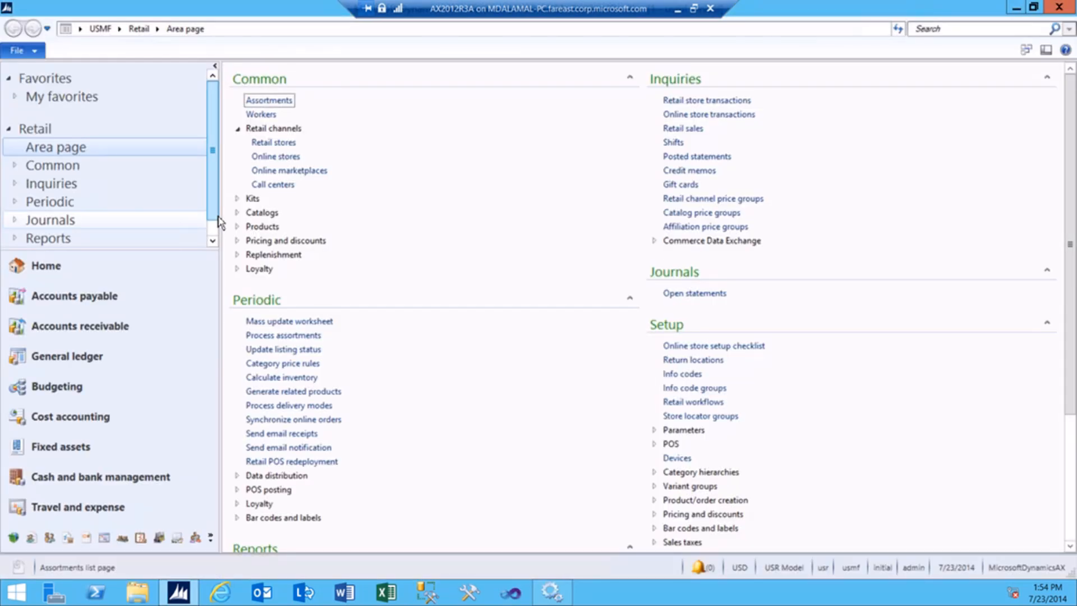
{"action": "left_click", "coordinate": [81, 29]}
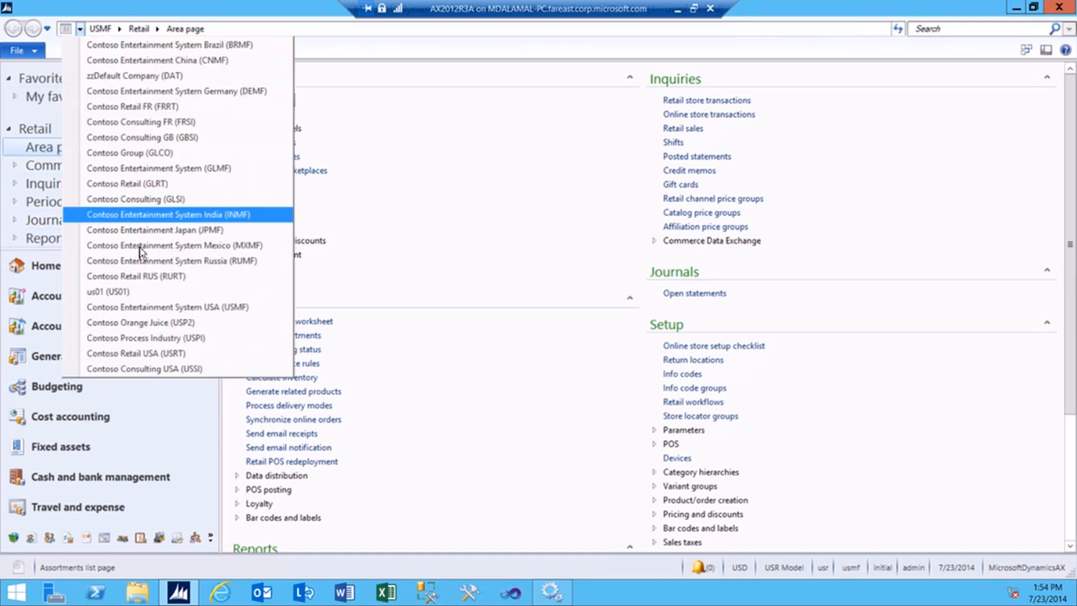
{"action": "left_click", "coordinate": [161, 357]}
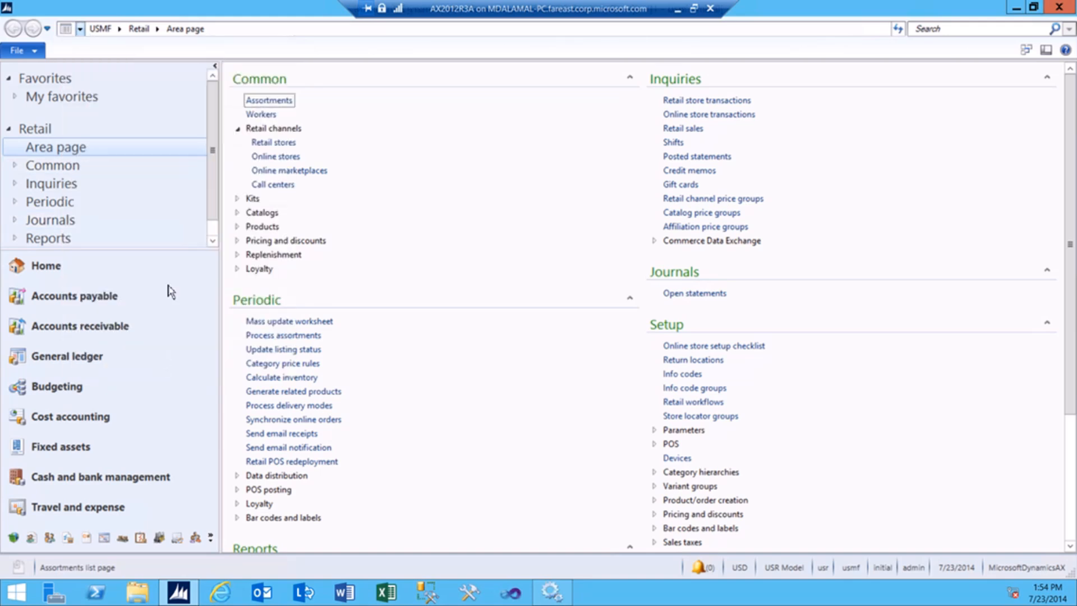
{"action": "left_click", "coordinate": [118, 28]}
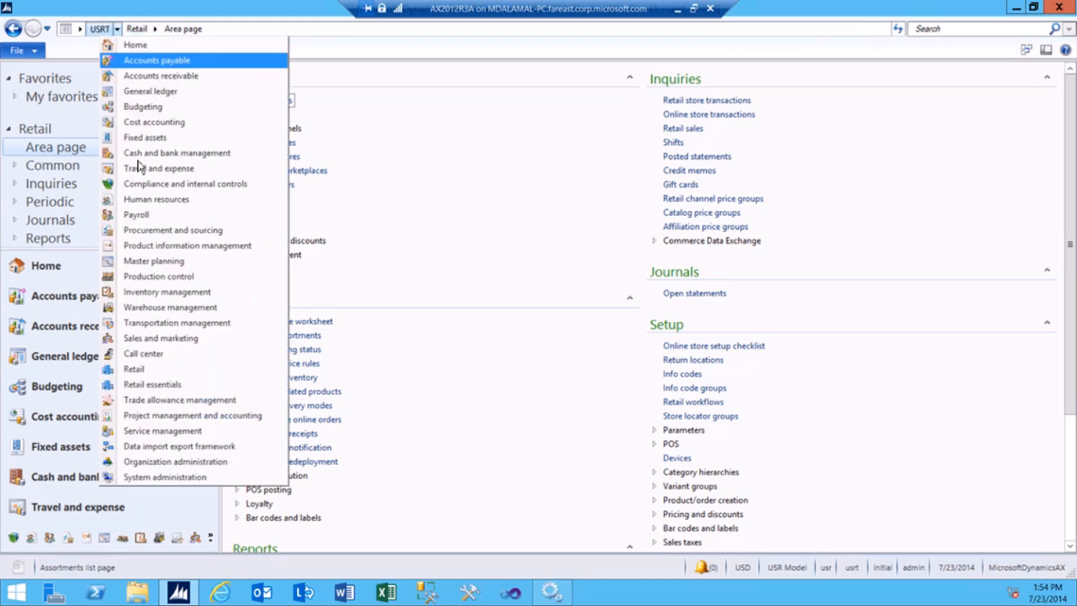
{"action": "left_click", "coordinate": [160, 370]}
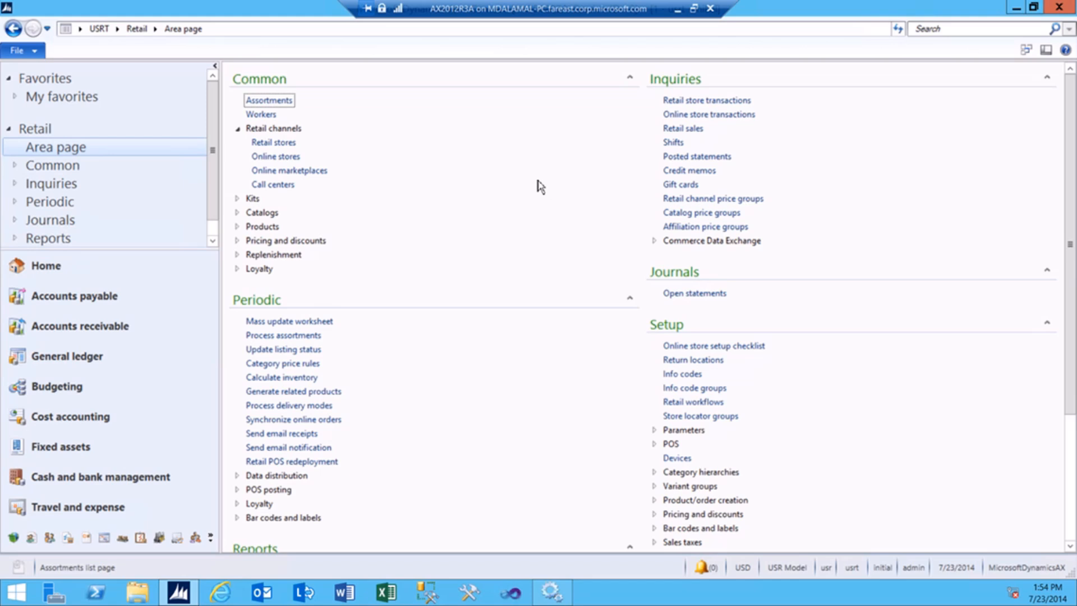
{"action": "left_click", "coordinate": [271, 142]}
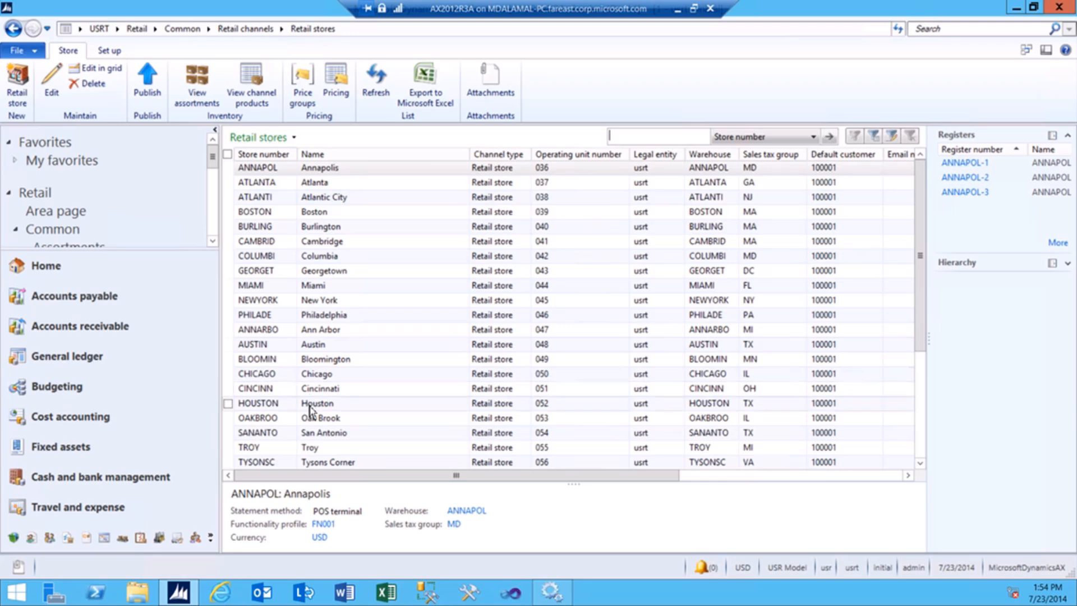
Select the Houston store, mark screen layouts FAB-CSH-ST and FABMPOSCSH, and check legal entity and address book.
{"action": "left_click", "coordinate": [328, 408]}
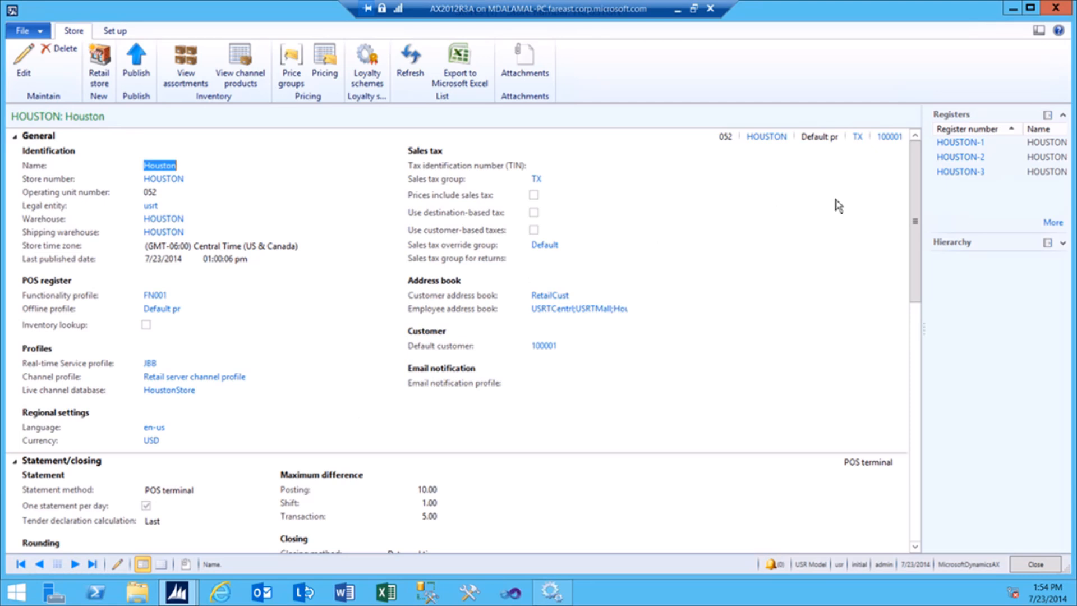
{"action": "scroll", "coordinate": [402, 425], "scroll_direction": "down", "scroll_amount": 10}
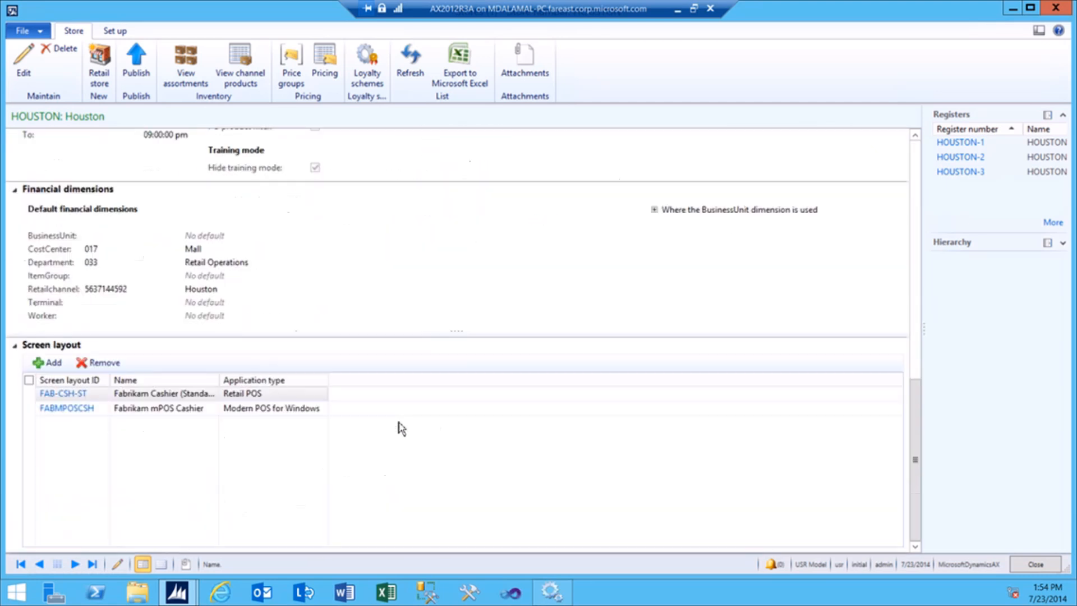
{"action": "left_click", "coordinate": [29, 394]}
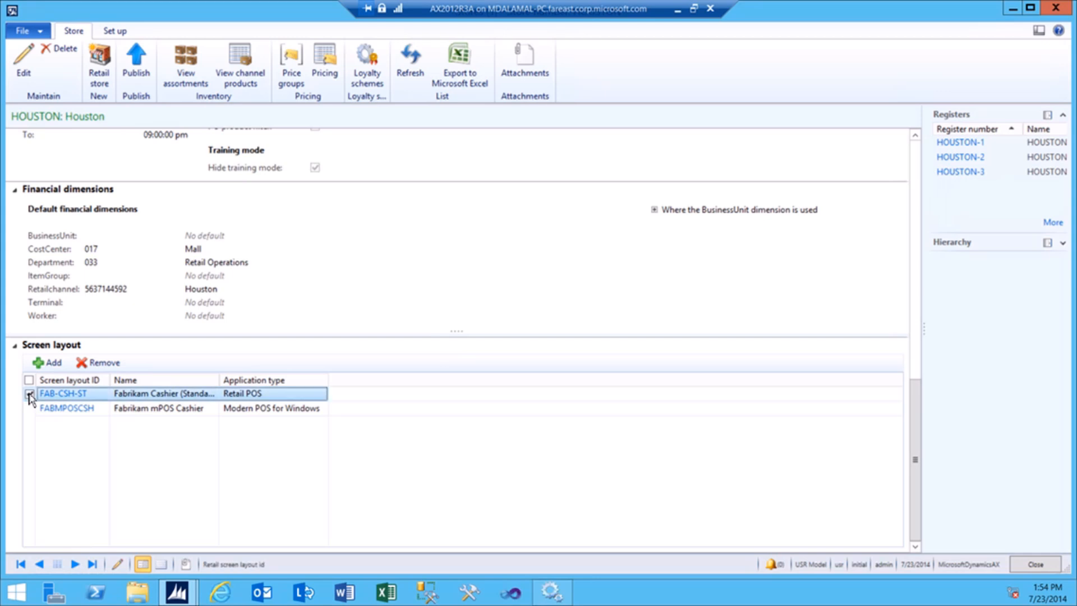
{"action": "left_click", "coordinate": [29, 409]}
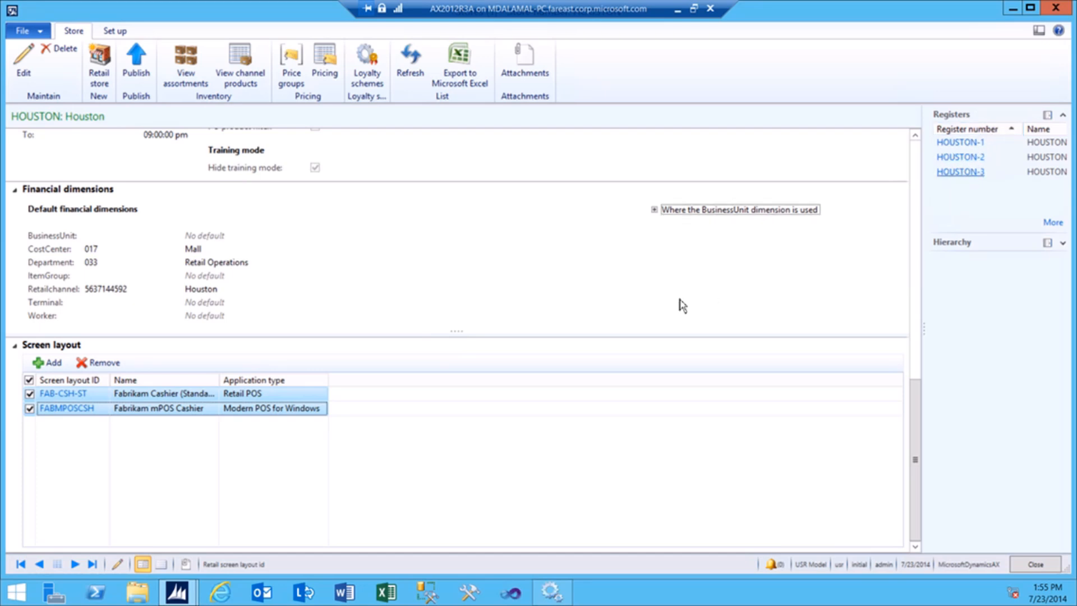
{"action": "scroll", "coordinate": [682, 306], "scroll_direction": "up", "scroll_amount": 15}
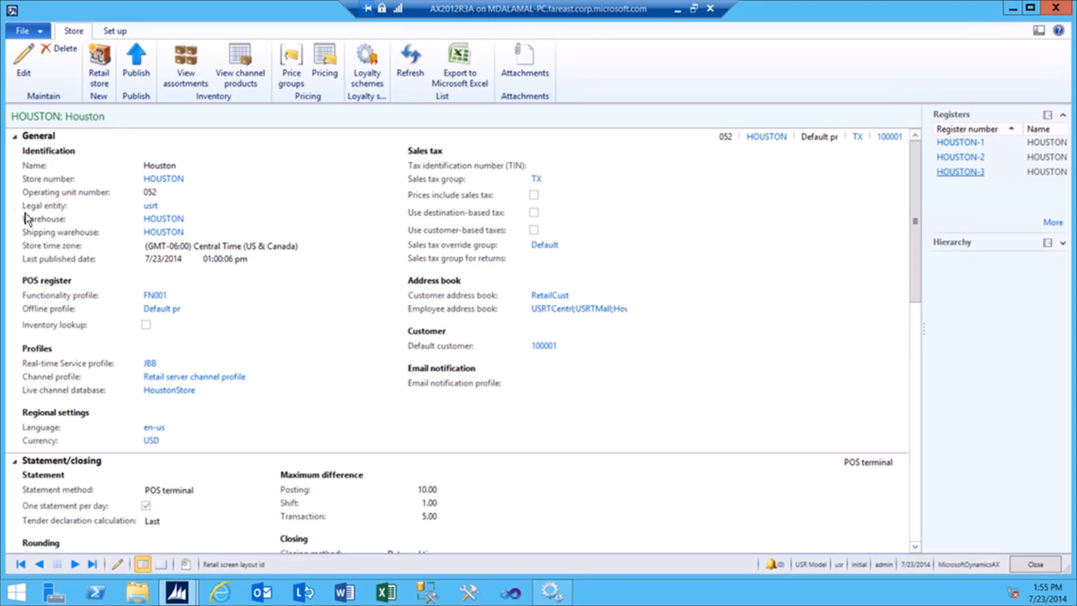
{"action": "left_click", "coordinate": [72, 208]}
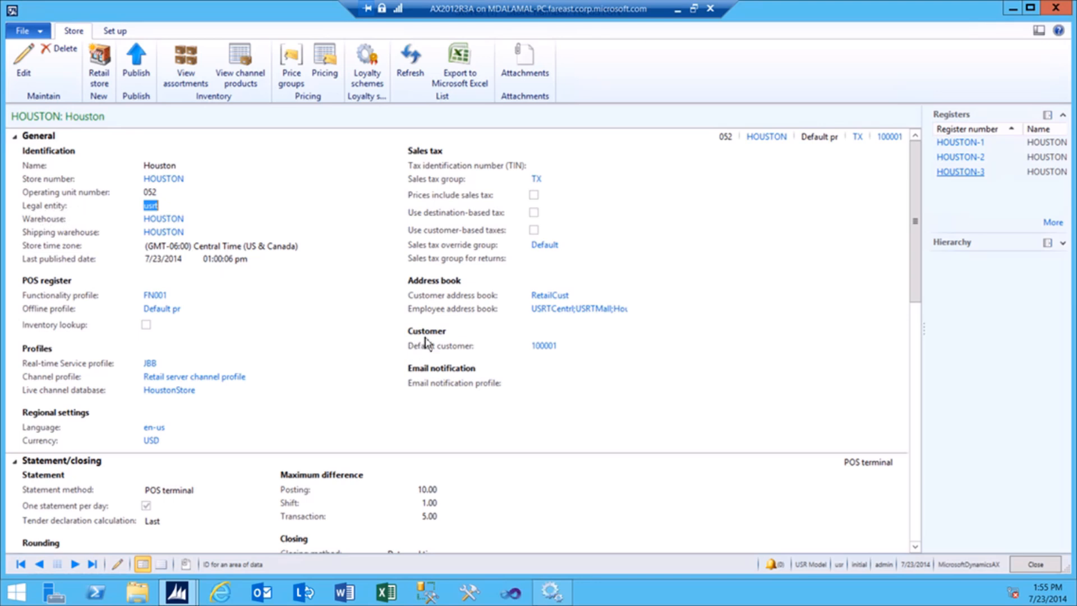
{"action": "left_click", "coordinate": [424, 310]}
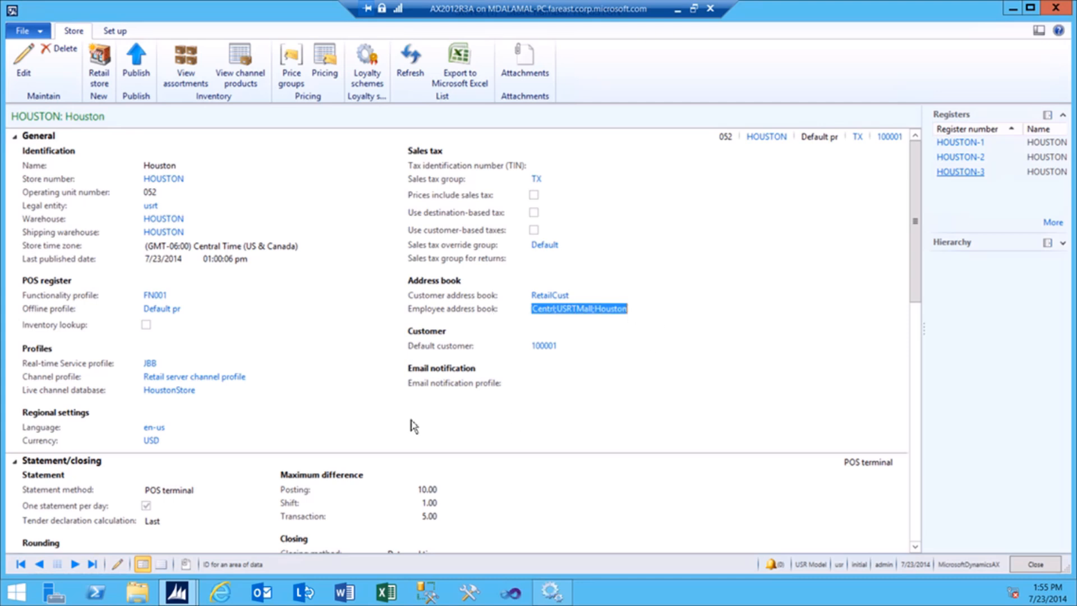
Check the JBB Real-time Service profile and publish the Houston store channel.
{"action": "left_click", "coordinate": [27, 365]}
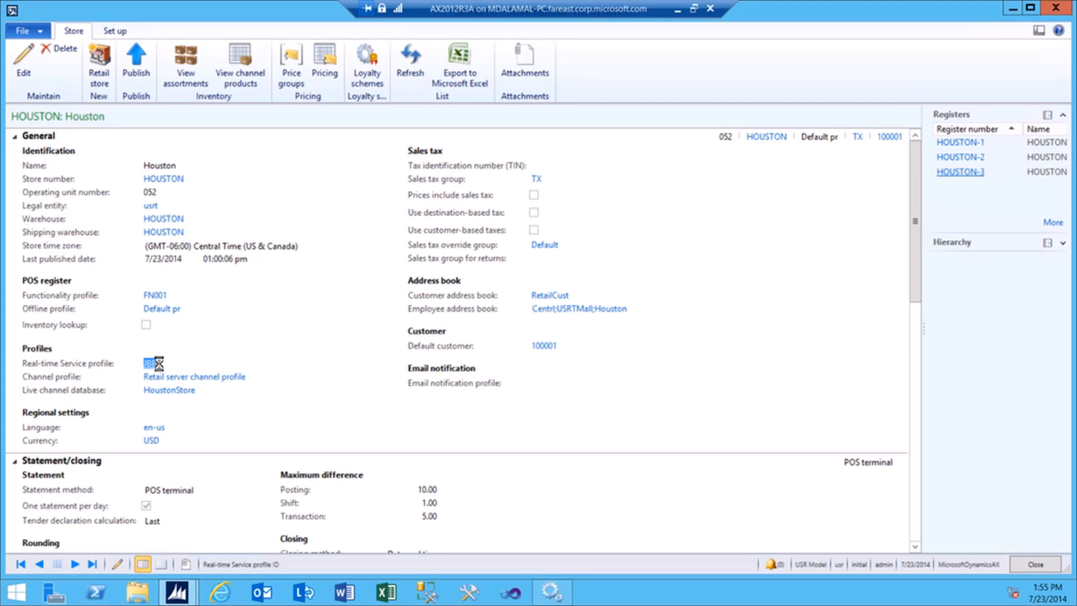
{"action": "mouse_move", "coordinate": [191, 391]}
{"action": "left_click", "coordinate": [134, 85]}
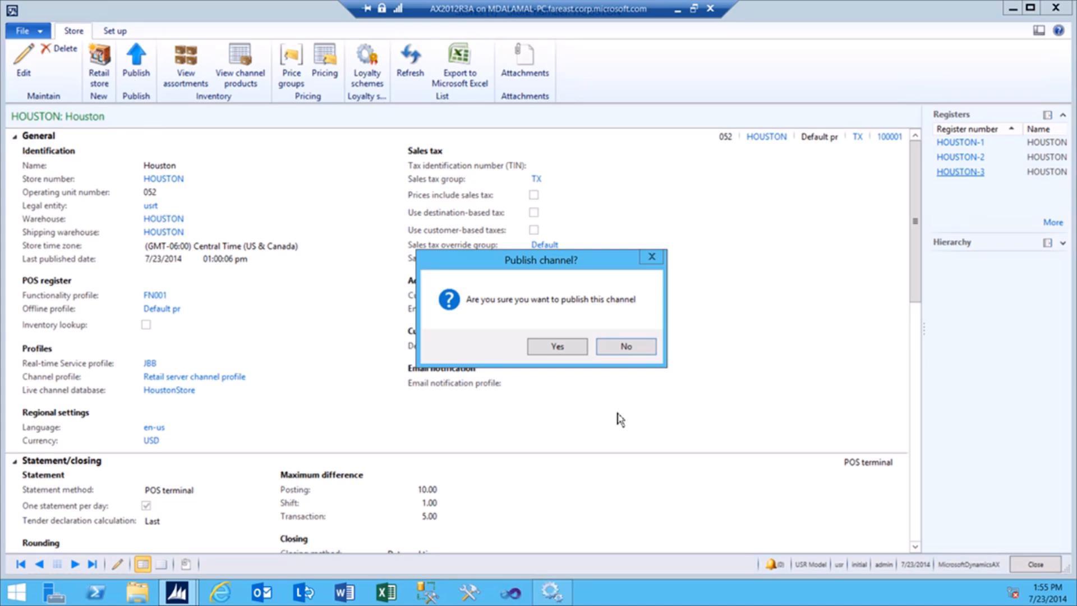
{"action": "left_click", "coordinate": [561, 345]}
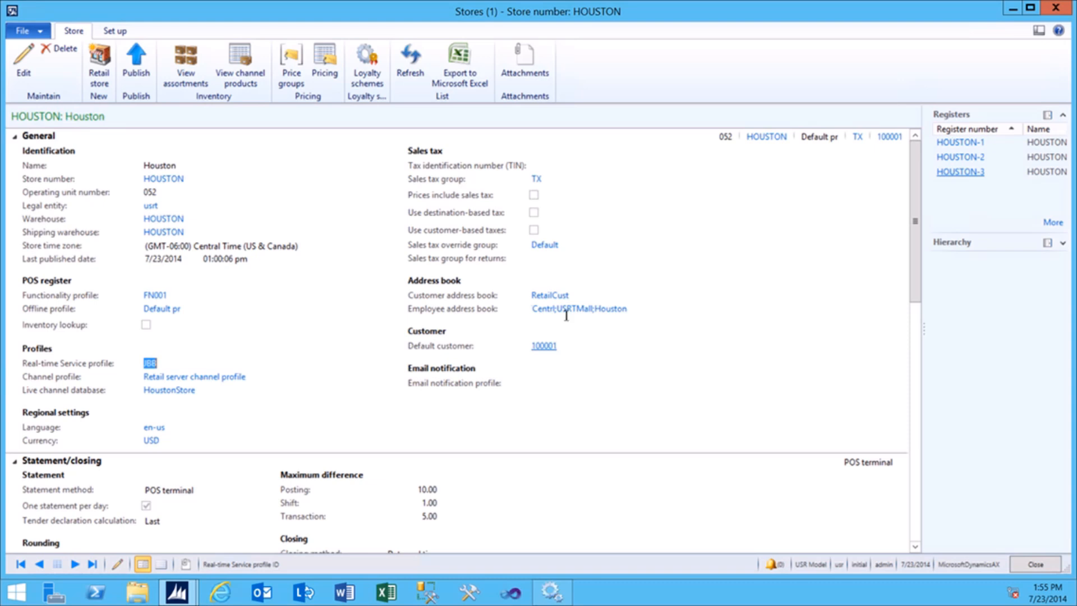
{"action": "left_click", "coordinate": [130, 34]}
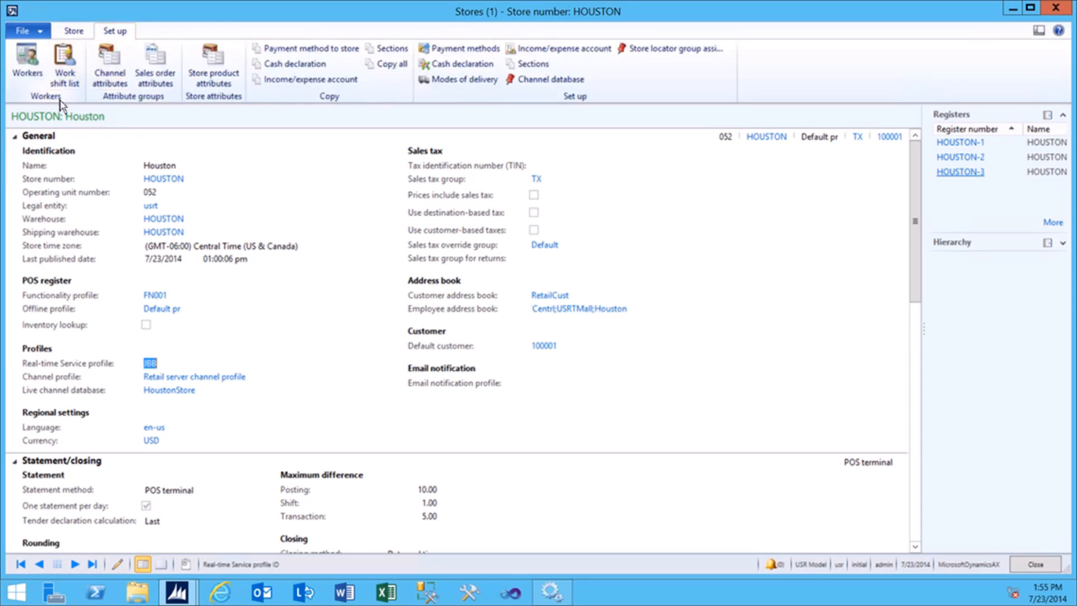
Open the store manager's worker record, check its Houston address book and POS permissions, then close it.
{"action": "left_click", "coordinate": [27, 63]}
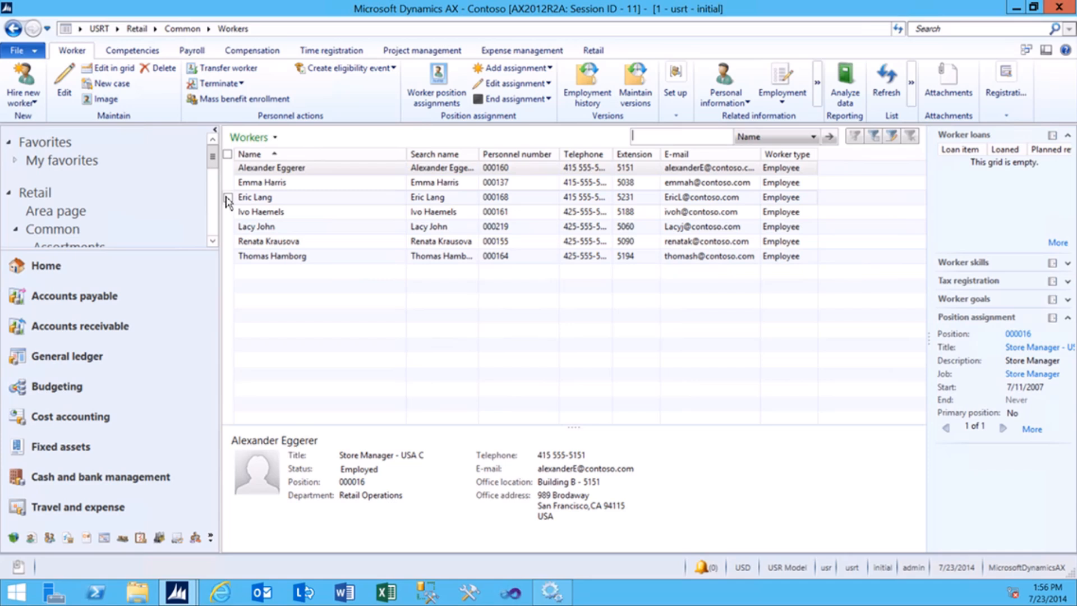
{"action": "left_click", "coordinate": [270, 171]}
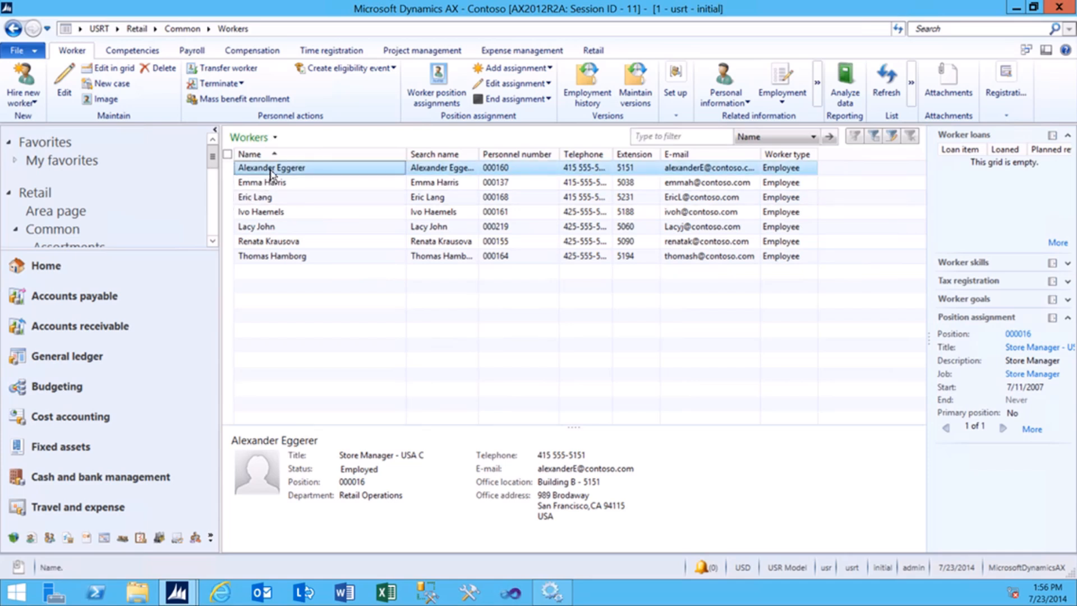
{"action": "double_click", "coordinate": [320, 167]}
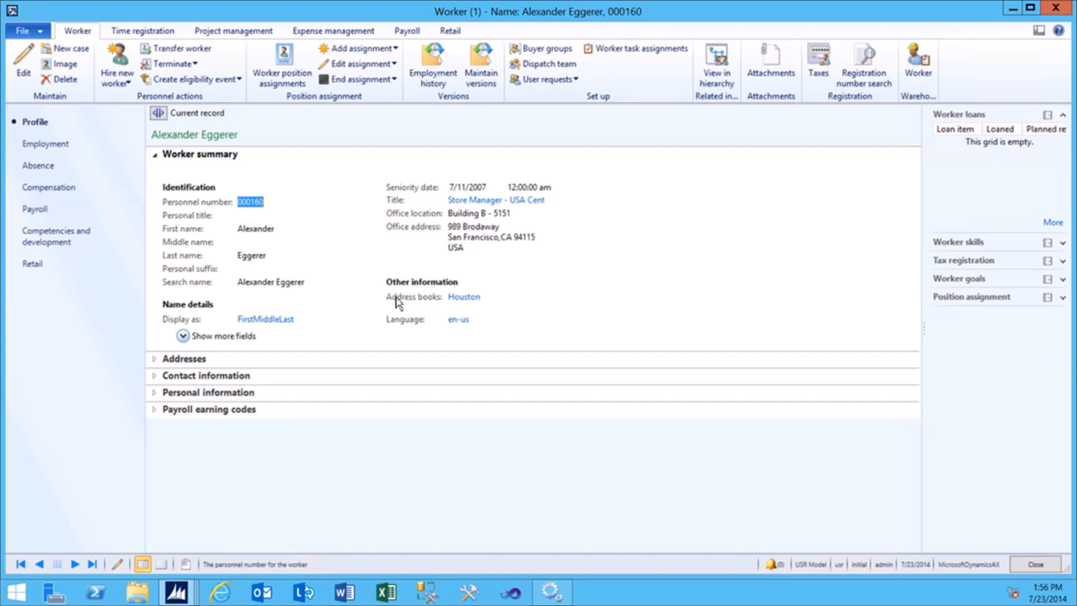
{"action": "left_click", "coordinate": [455, 298]}
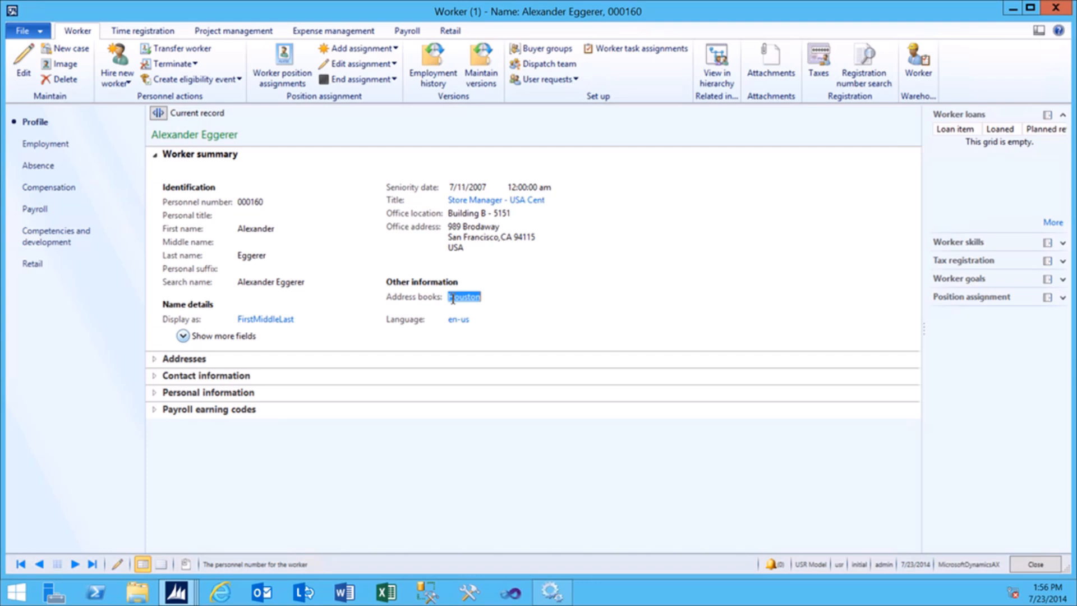
{"action": "left_click", "coordinate": [43, 267]}
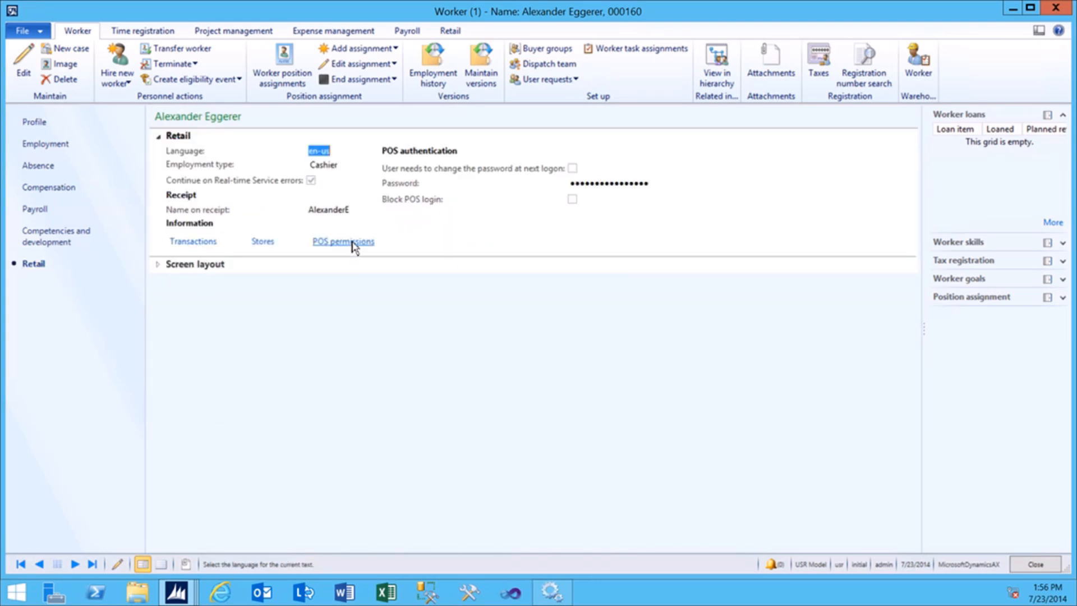
{"action": "left_click", "coordinate": [352, 242]}
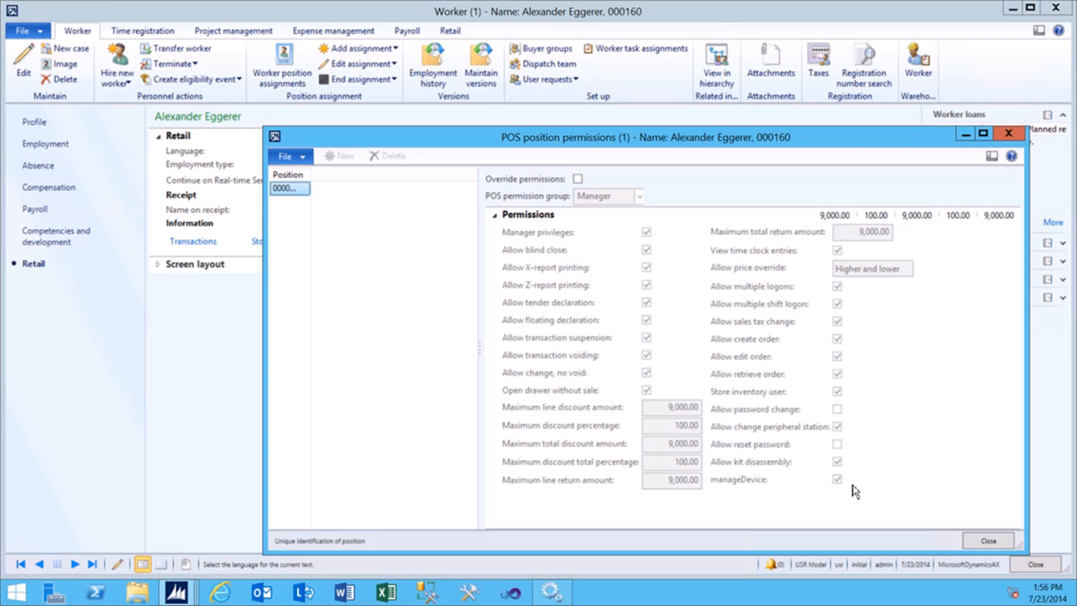
{"action": "left_click", "coordinate": [997, 541]}
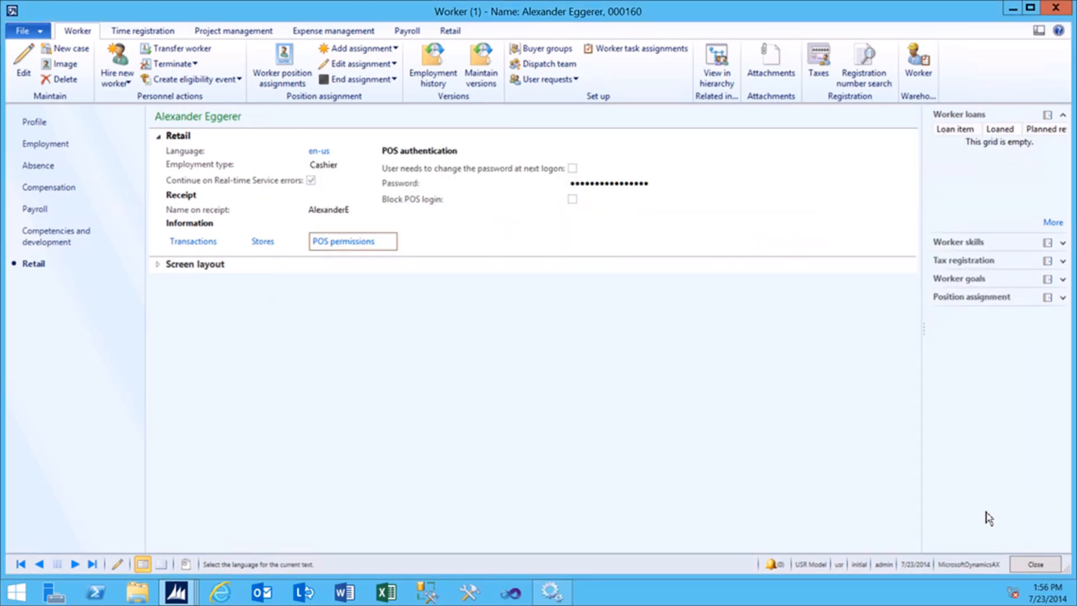
{"action": "left_click", "coordinate": [1035, 564]}
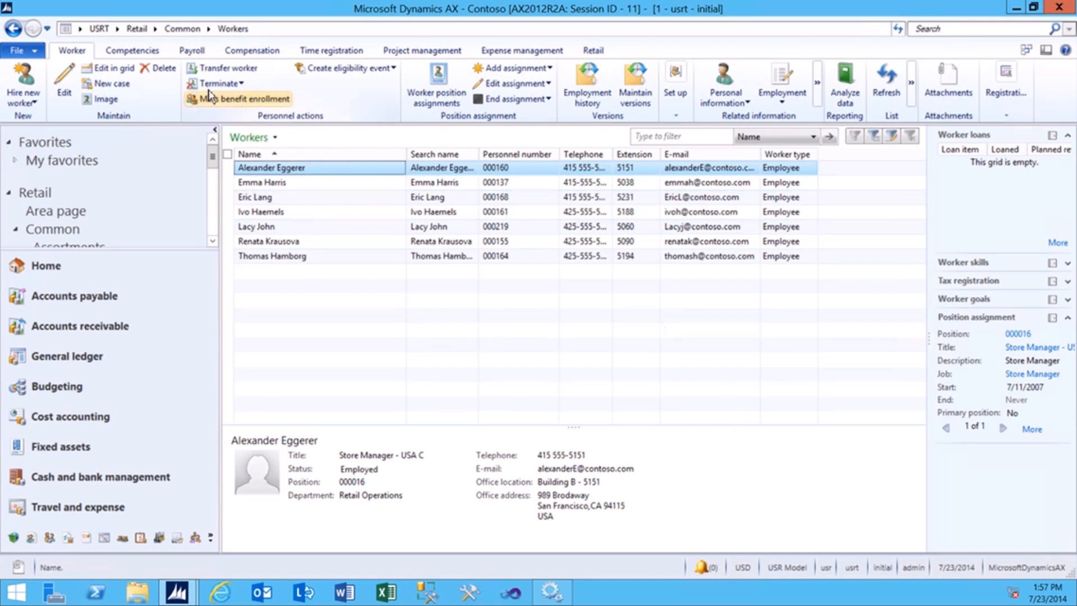
Return to Retail stores and open the HOUSTON-1 register's HW001 hardware profile.
{"action": "left_click", "coordinate": [14, 28]}
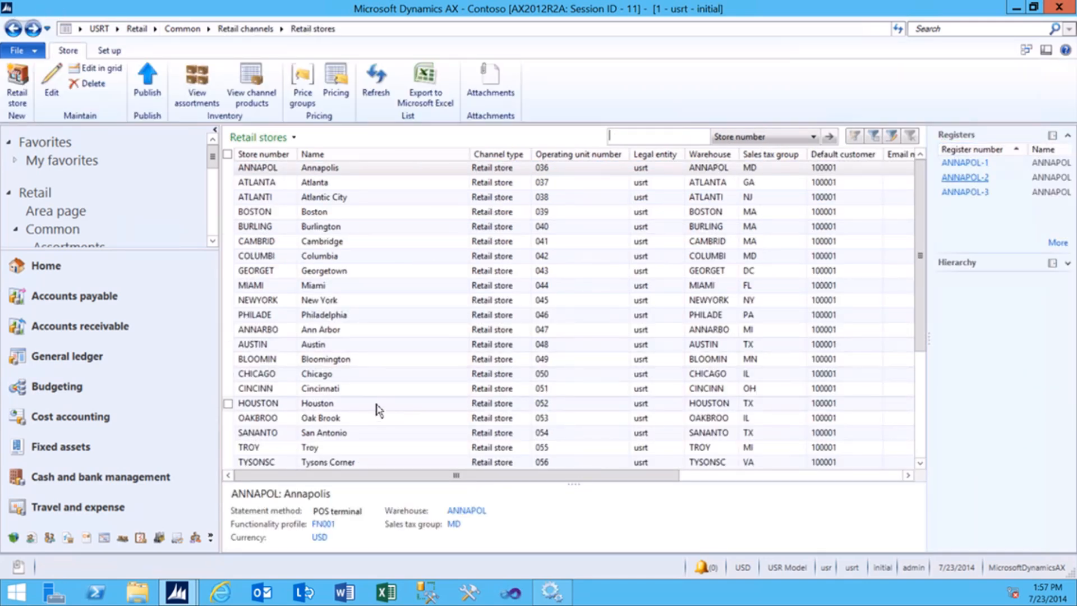
{"action": "left_click", "coordinate": [374, 402]}
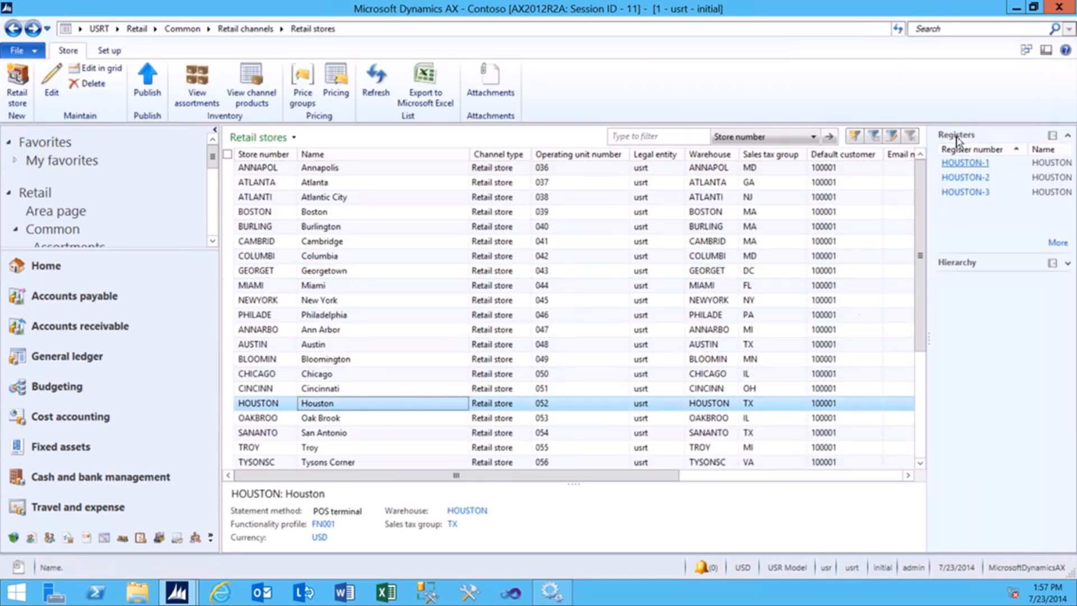
{"action": "left_click", "coordinate": [964, 162]}
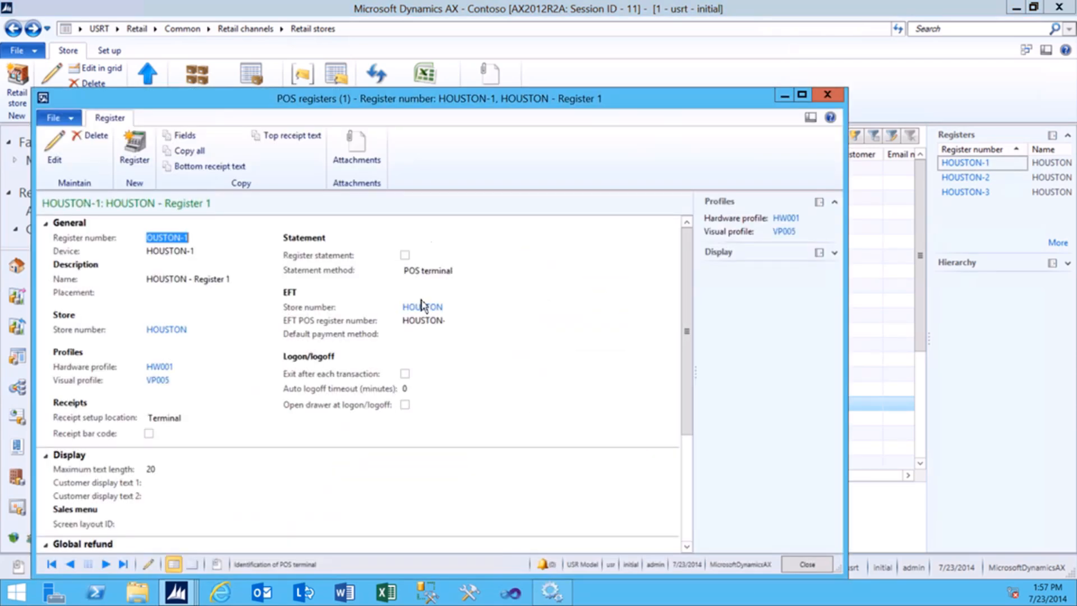
{"action": "left_click", "coordinate": [161, 368]}
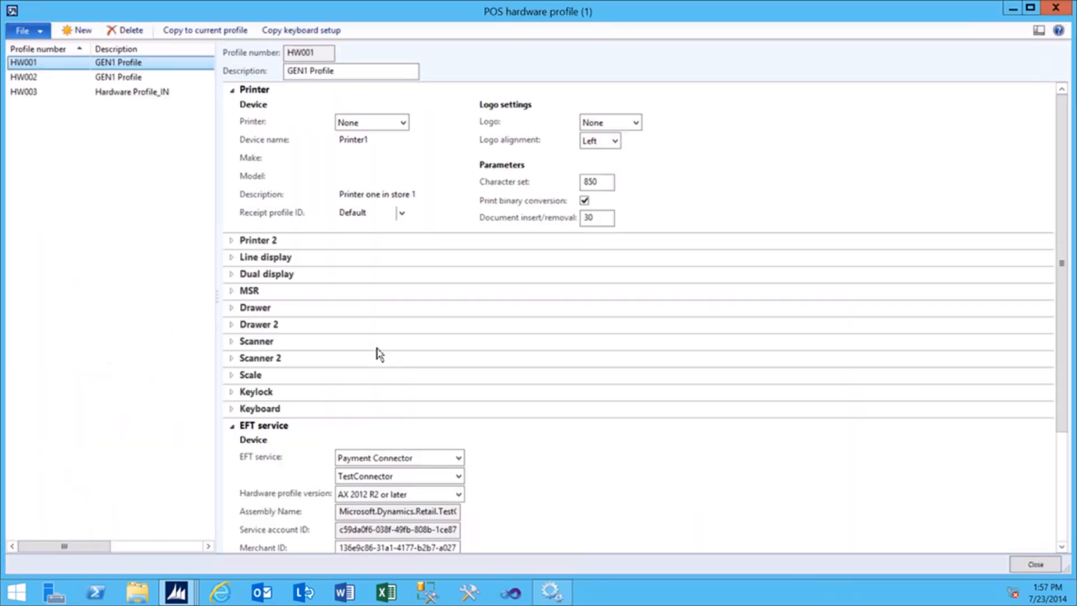
Keep HW001's EFT service as Payment Connector and version AX 2012 R2 or later, then close it.
{"action": "left_click", "coordinate": [285, 457]}
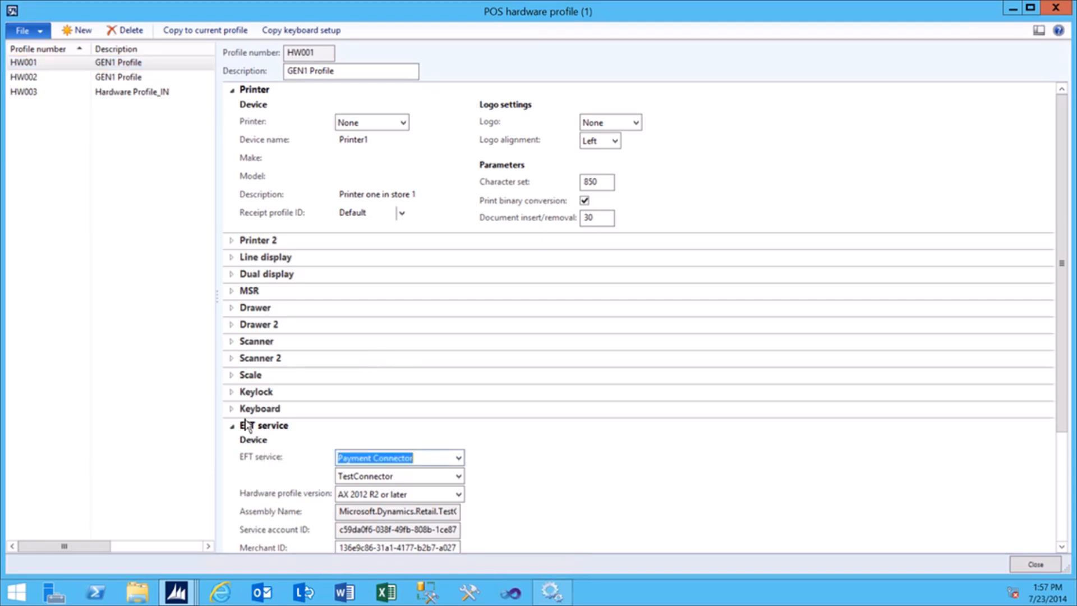
{"action": "left_click", "coordinate": [458, 459]}
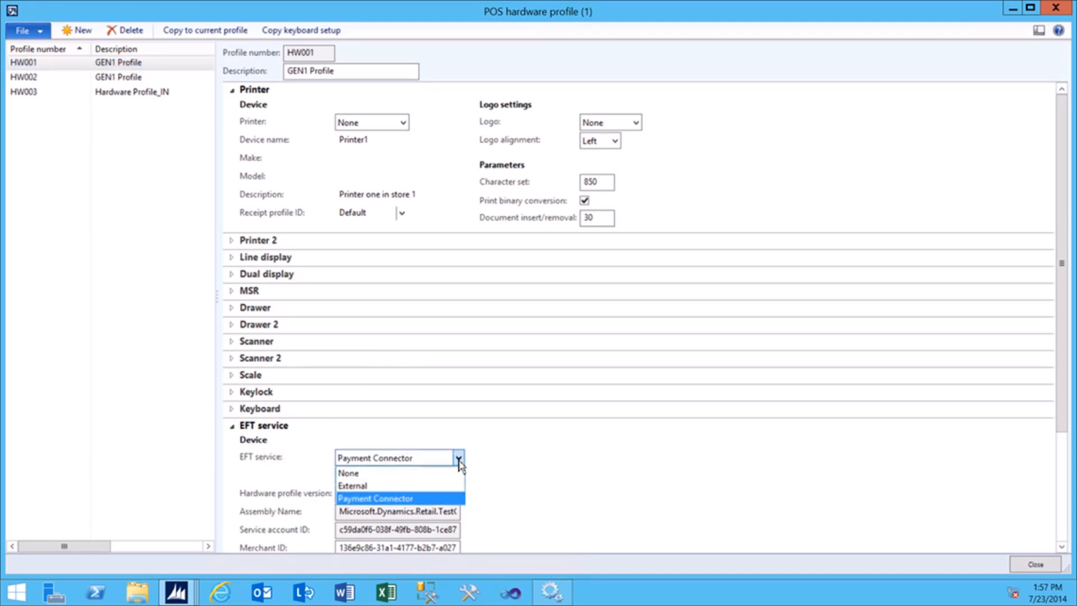
{"action": "left_click", "coordinate": [459, 460]}
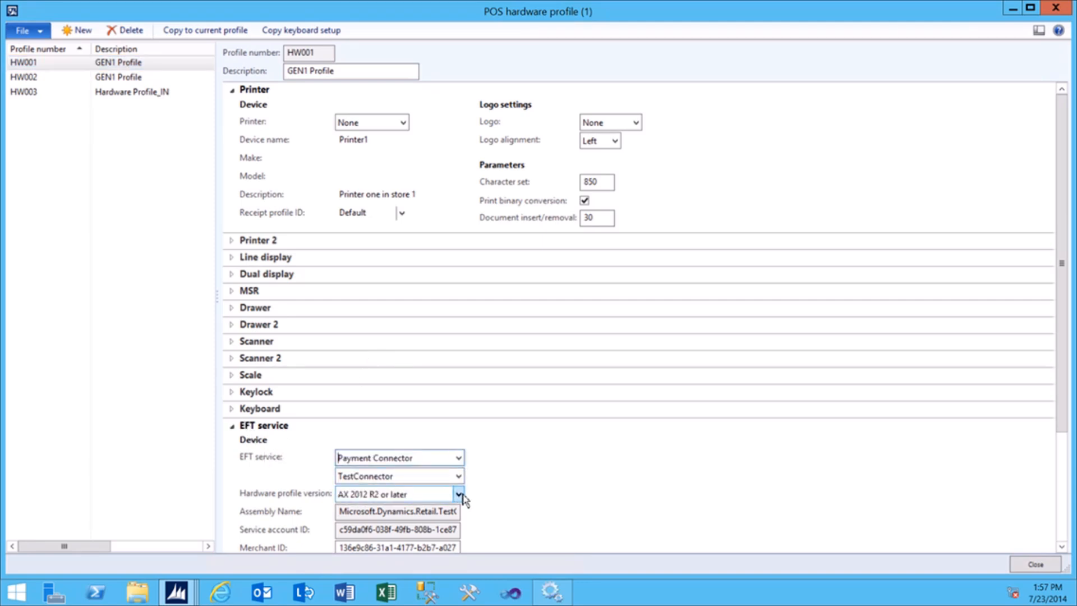
{"action": "left_click", "coordinate": [459, 495]}
{"action": "left_click", "coordinate": [396, 510]}
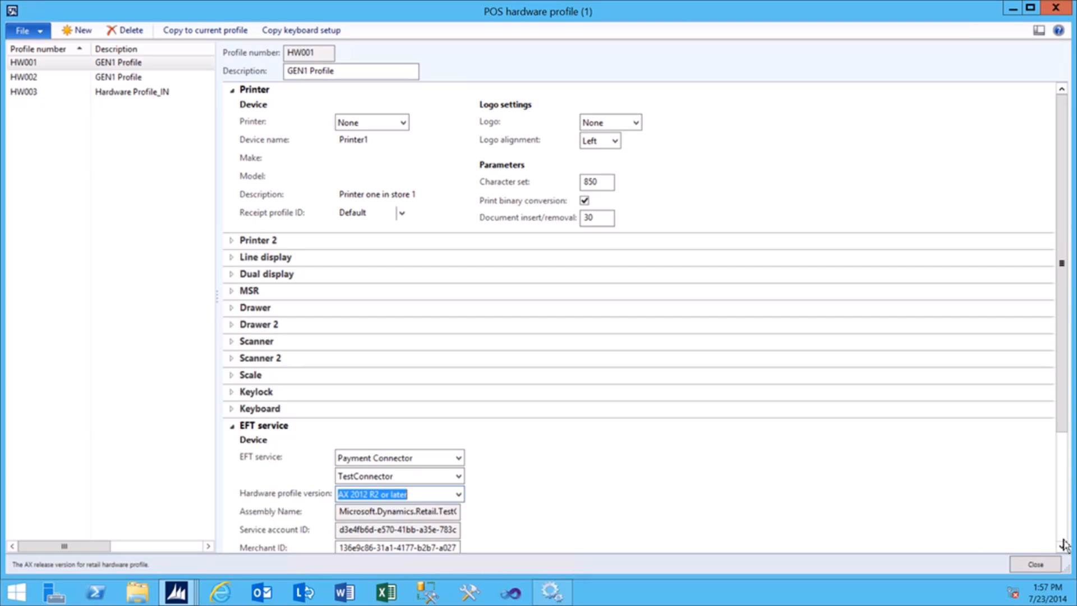
{"action": "mouse_move", "coordinate": [680, 8]}
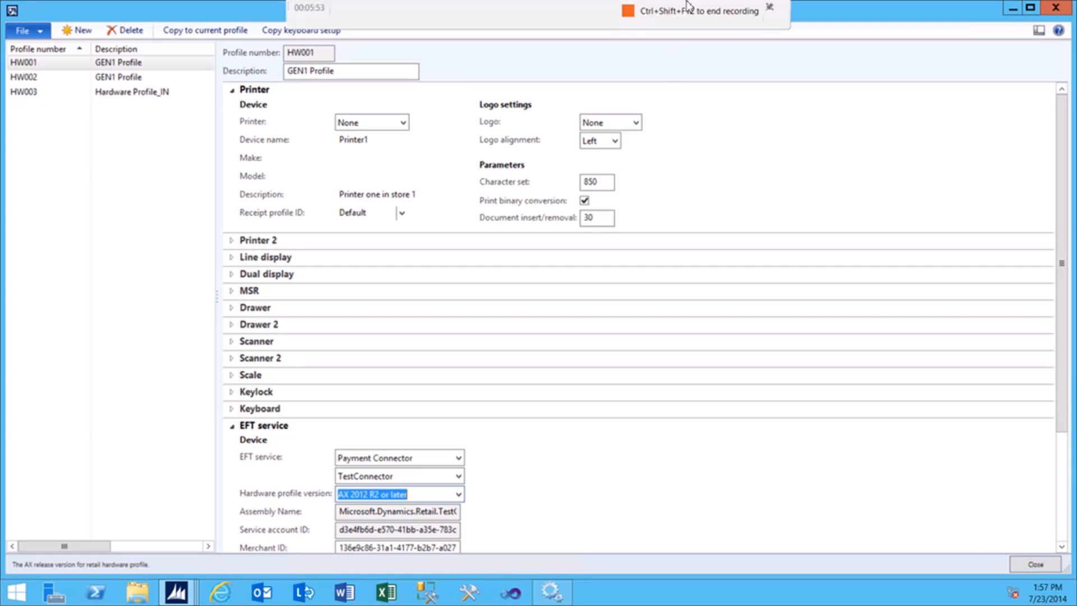
{"action": "left_click", "coordinate": [634, 14]}
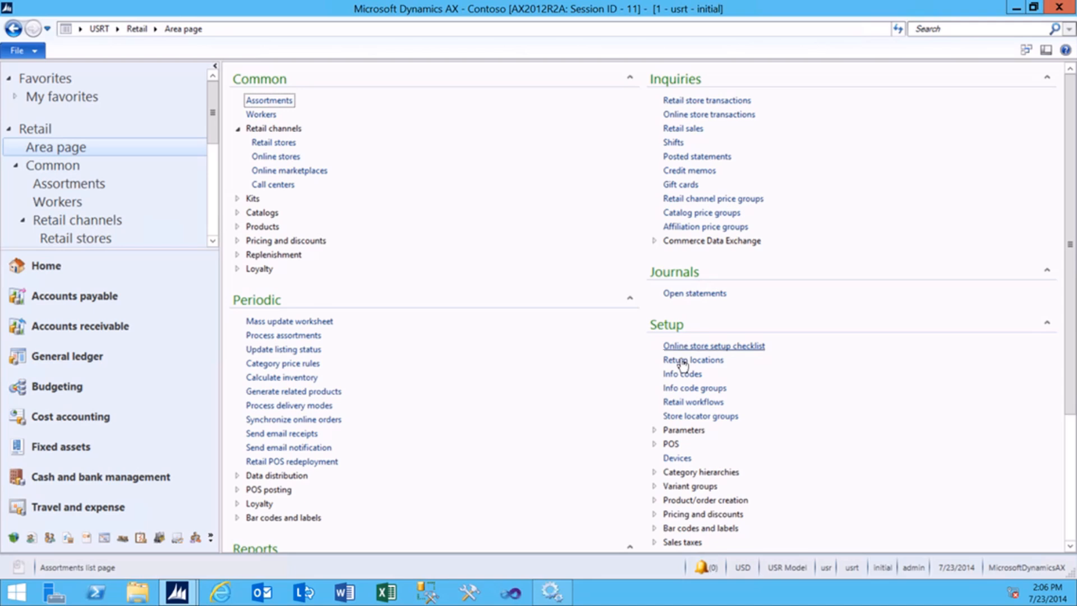
{"action": "left_click", "coordinate": [656, 431]}
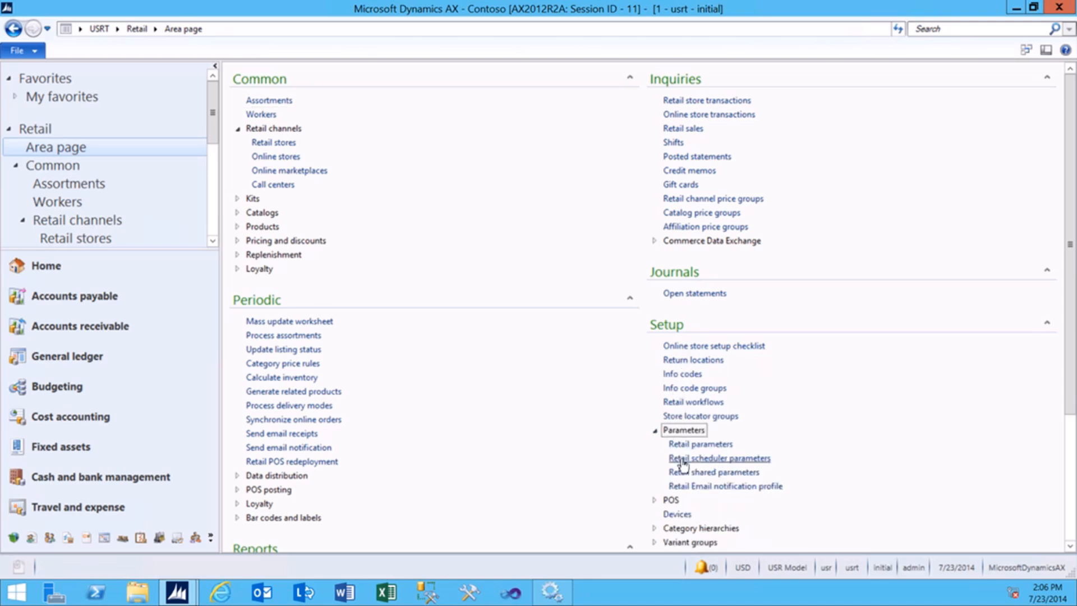
{"action": "left_click", "coordinate": [681, 460]}
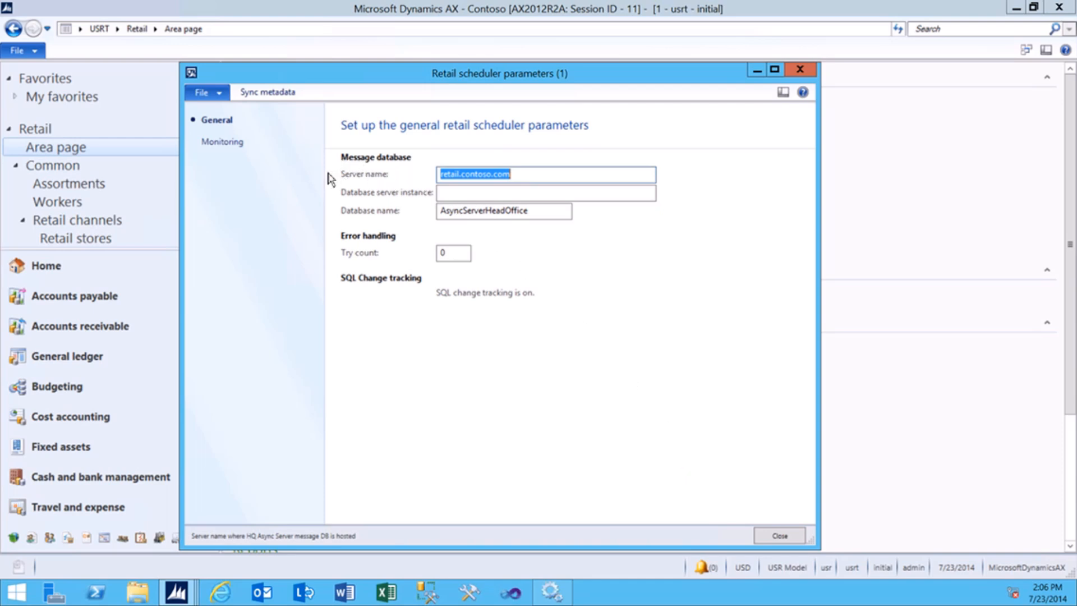
{"action": "left_click", "coordinate": [511, 175]}
{"action": "left_click_drag", "start_coordinate": [526, 173], "coordinate": [441, 175]}
{"action": "key", "text": "Tab"}
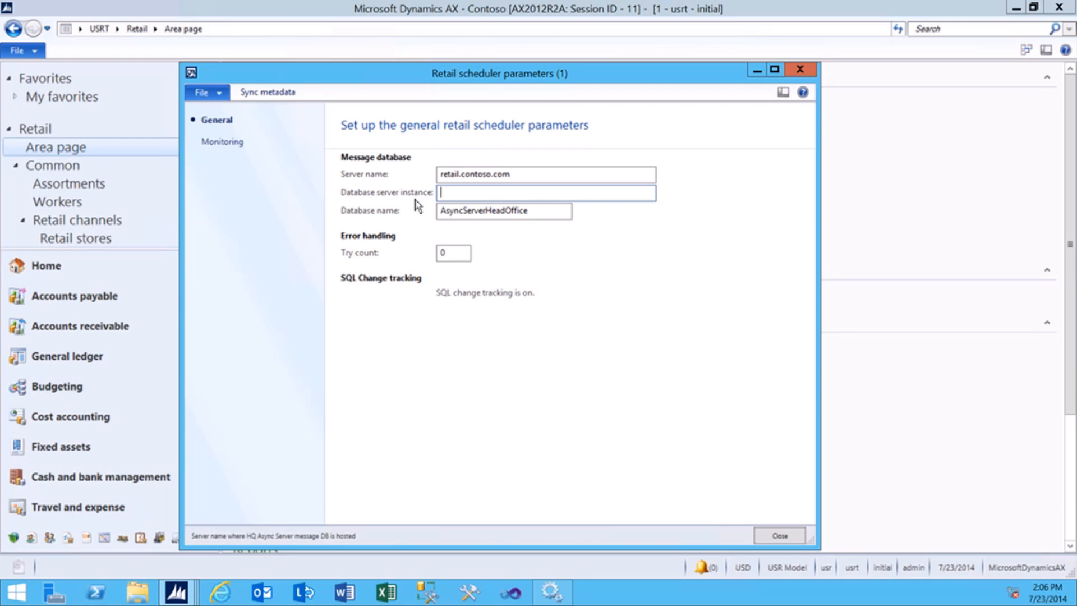
{"action": "key", "text": "Tab"}
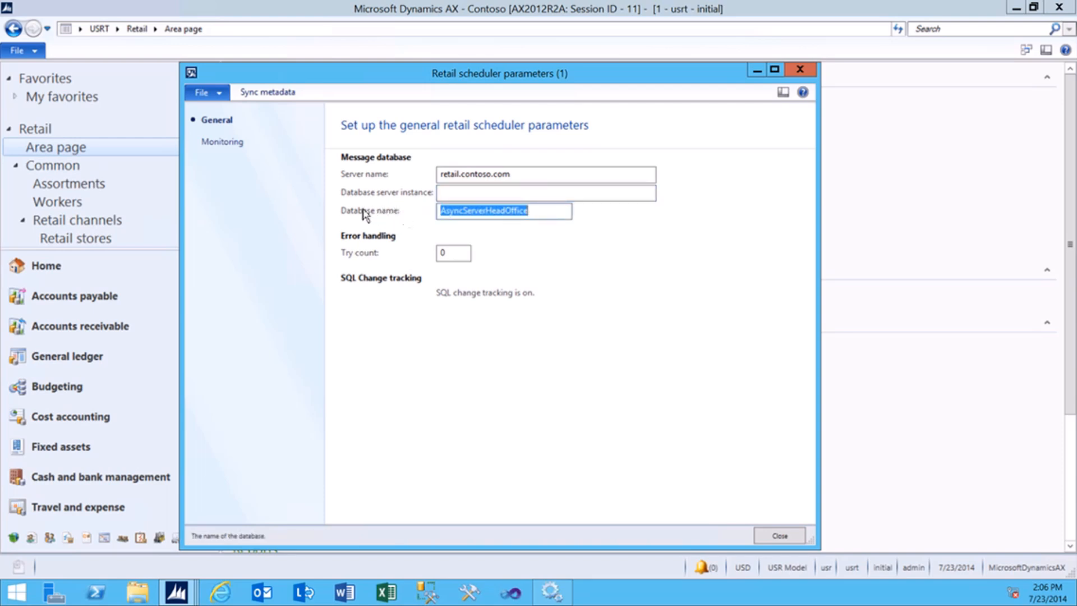
{"action": "left_click", "coordinate": [542, 212]}
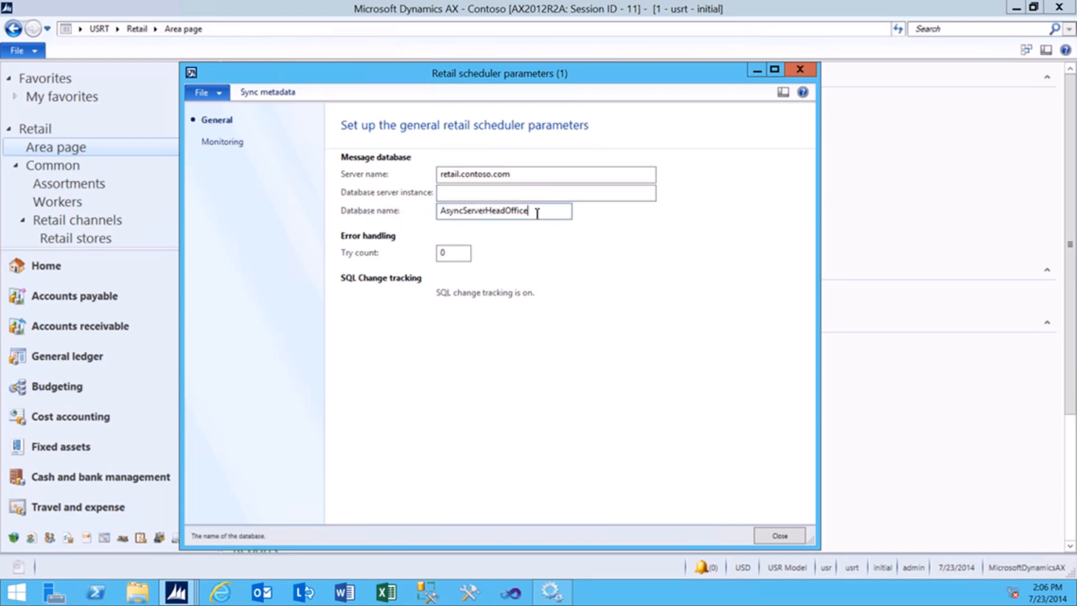
{"action": "left_click_drag", "start_coordinate": [538, 213], "coordinate": [439, 221]}
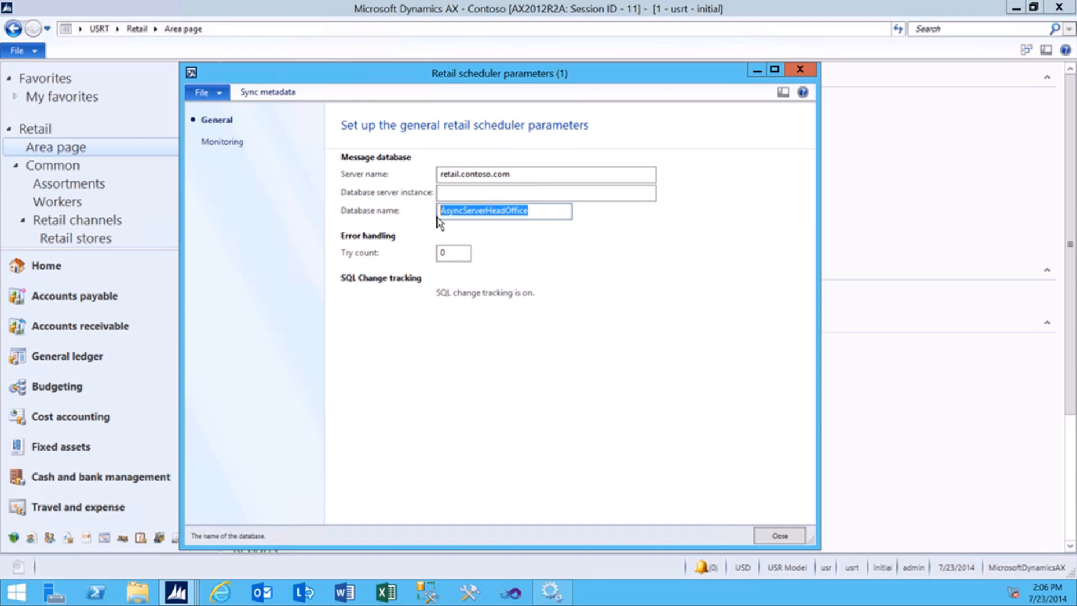
{"action": "left_click", "coordinate": [779, 535]}
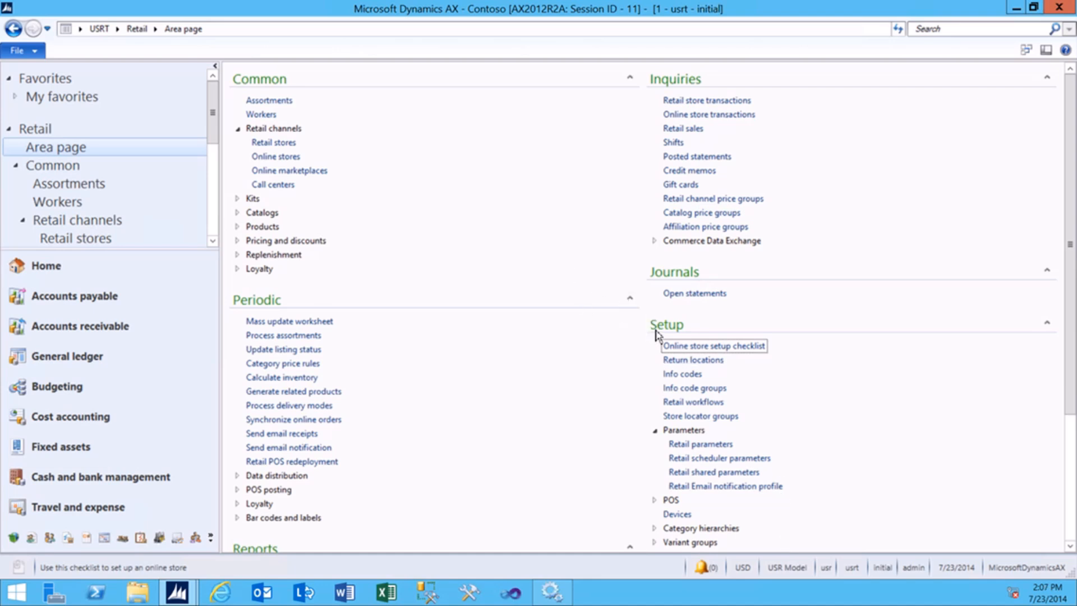
Expand Retail scheduler > Channel integration and open the Async Server profile form.
{"action": "scroll", "coordinate": [611, 440], "scroll_direction": "down", "scroll_amount": 3}
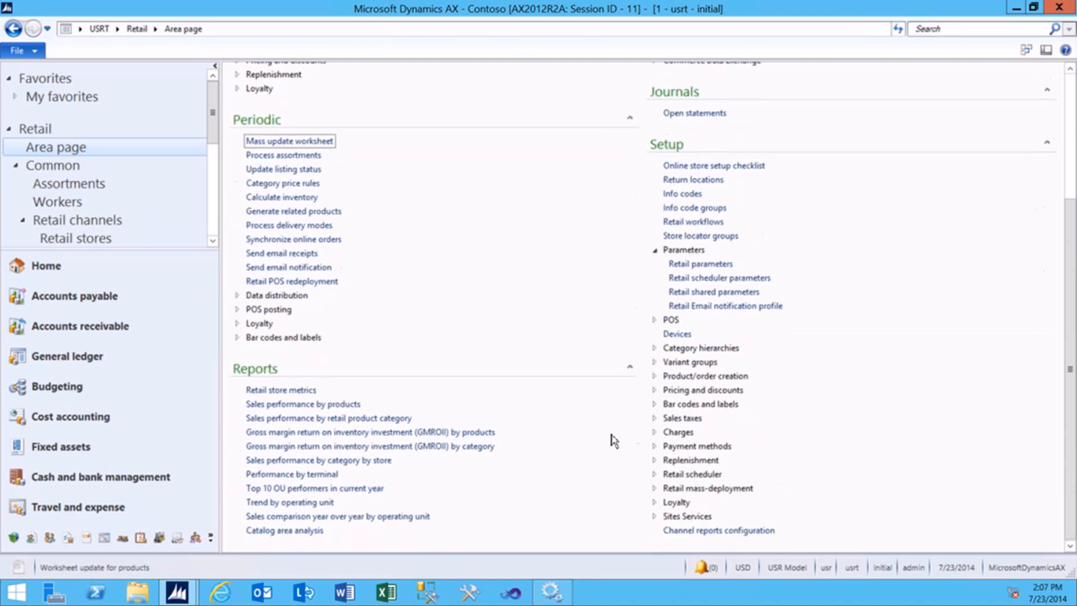
{"action": "left_click", "coordinate": [667, 474]}
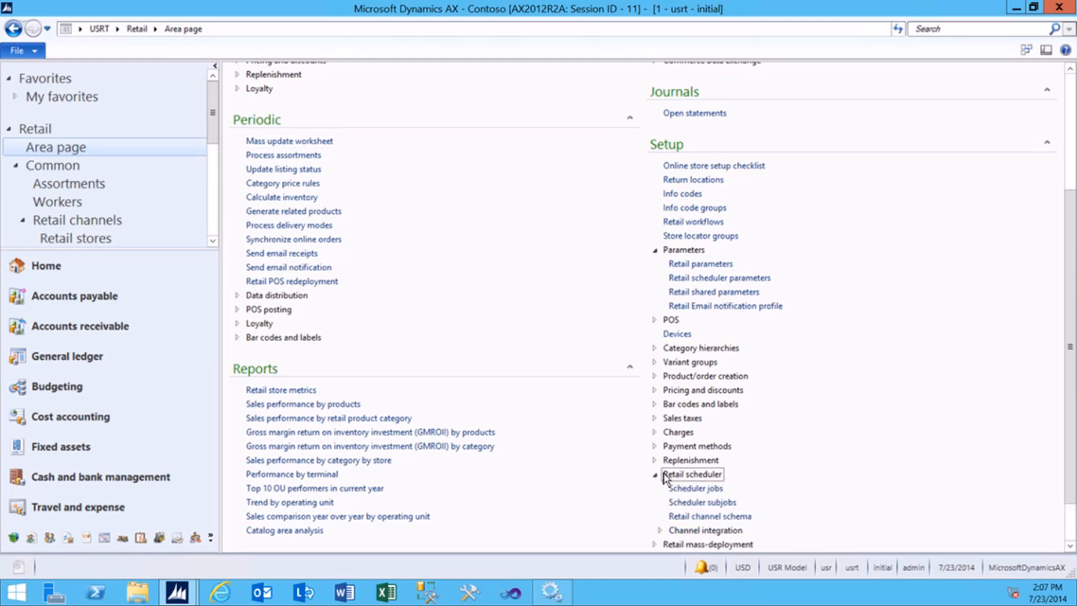
{"action": "scroll", "coordinate": [673, 500], "scroll_direction": "down", "scroll_amount": 1}
{"action": "left_click", "coordinate": [681, 476]}
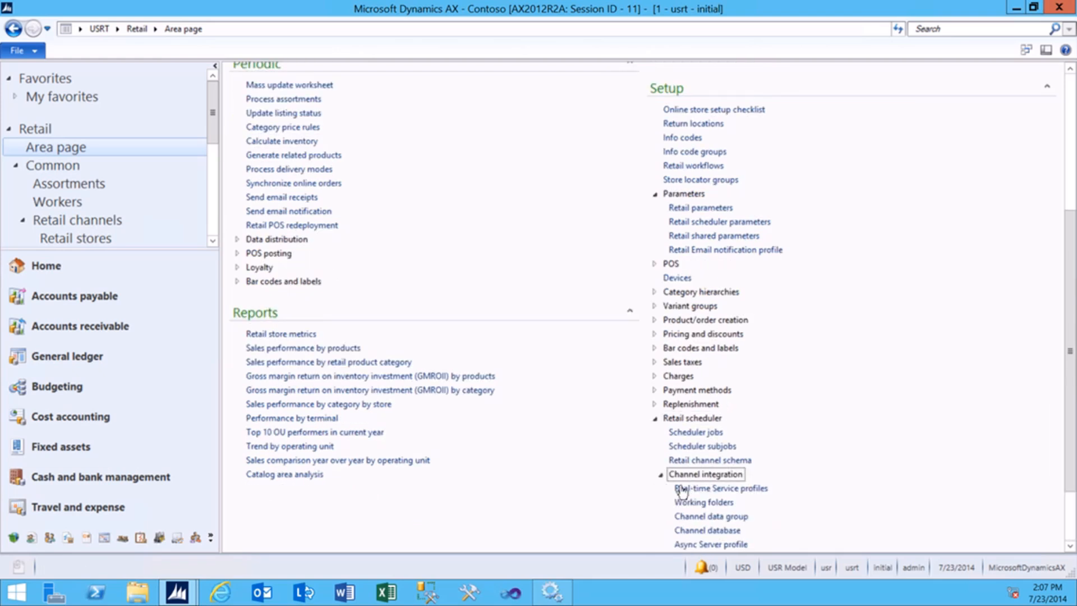
{"action": "scroll", "coordinate": [683, 516], "scroll_direction": "down", "scroll_amount": 1}
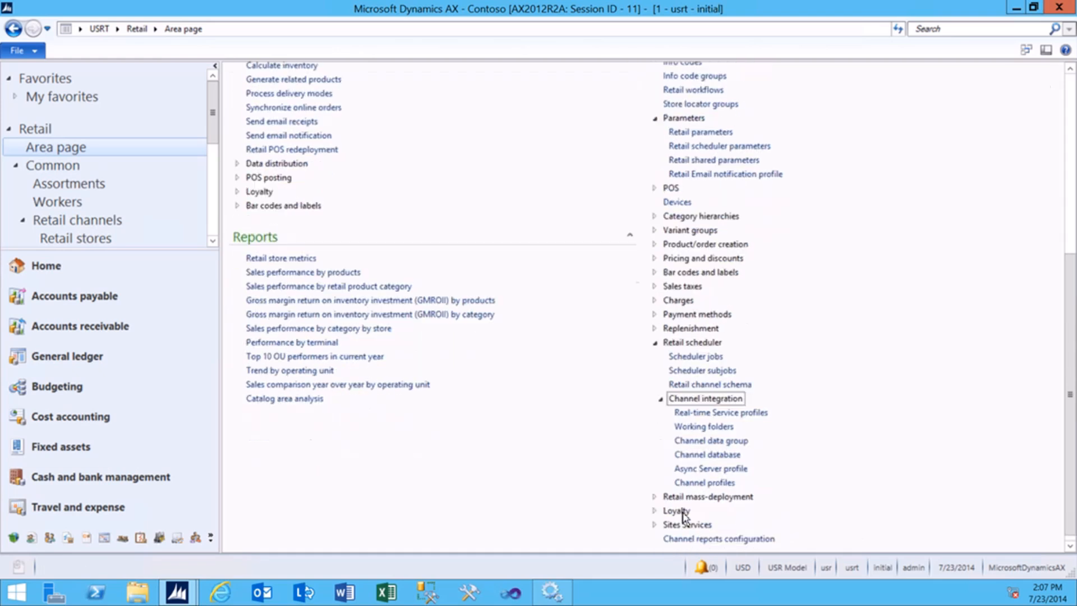
{"action": "left_click", "coordinate": [699, 471]}
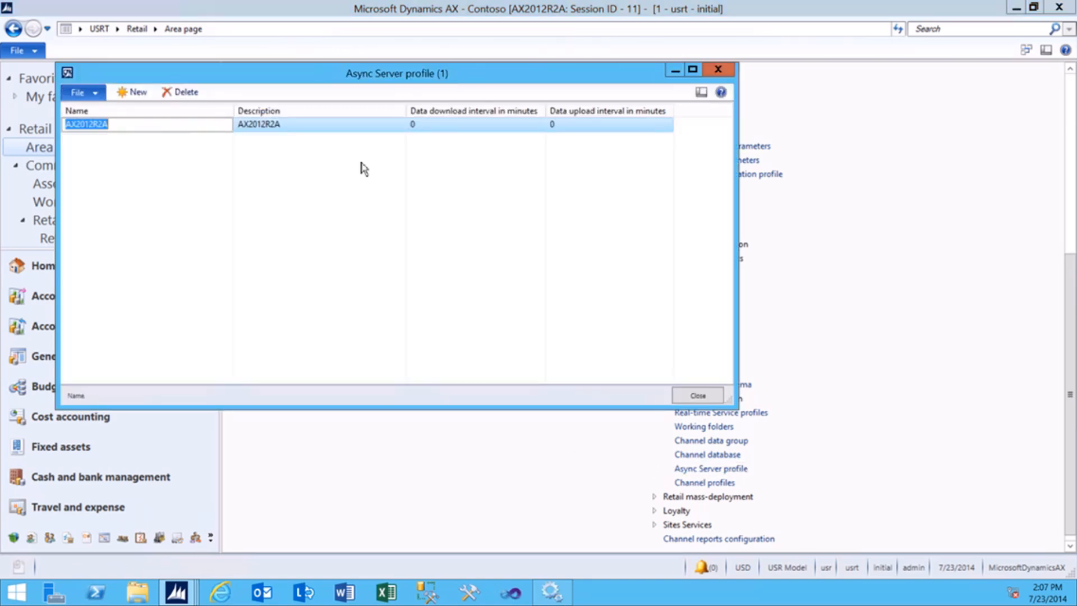
Check that AX2012R2A's download and upload intervals are both 0, then close the form.
{"action": "left_click", "coordinate": [173, 125]}
{"action": "left_click_drag", "start_coordinate": [173, 124], "coordinate": [62, 124]}
{"action": "left_click", "coordinate": [427, 125]}
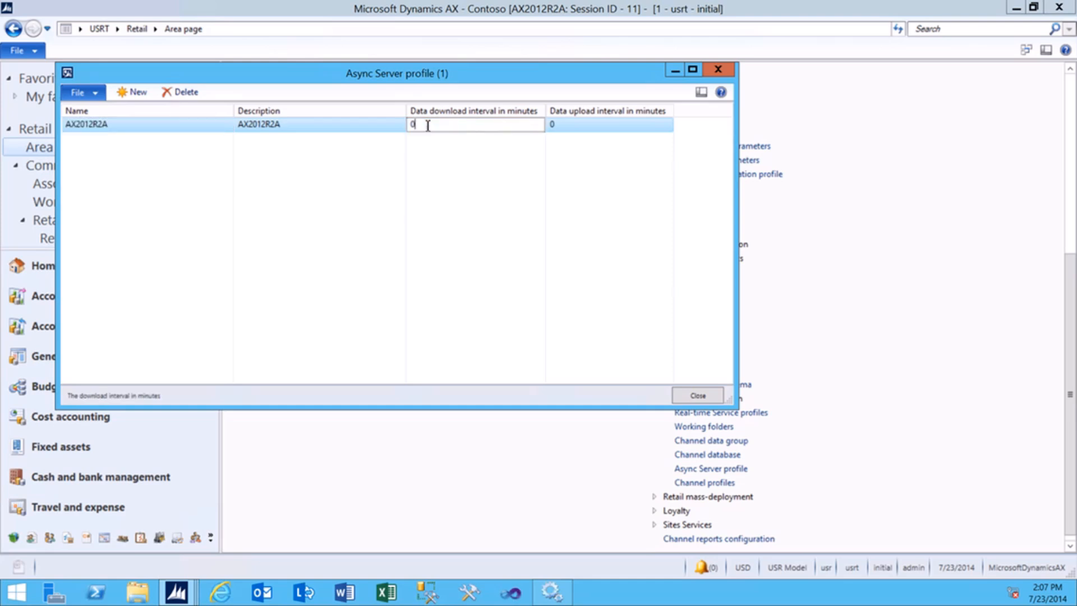
{"action": "left_click", "coordinate": [566, 126]}
{"action": "left_click_drag", "start_coordinate": [565, 126], "coordinate": [546, 125]}
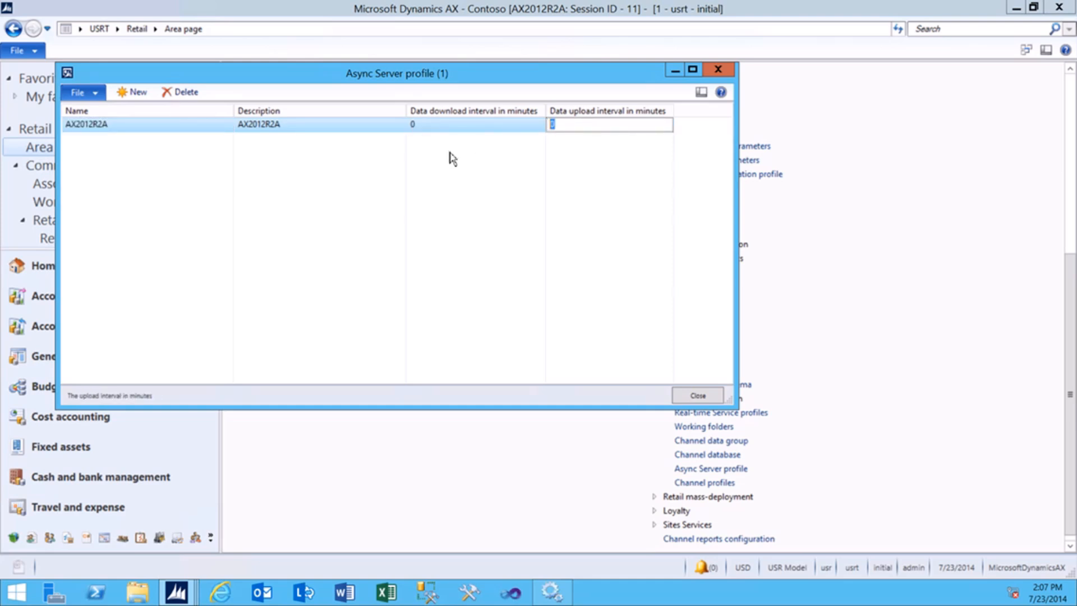
{"action": "left_click", "coordinate": [697, 395]}
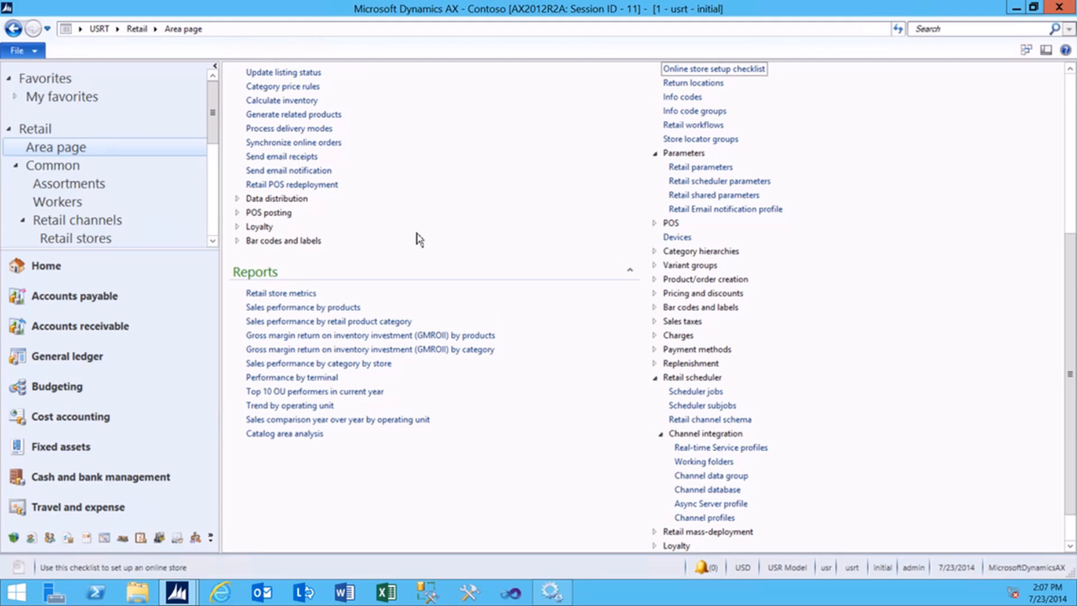
Open the Working folders setup under Retail scheduler > Channel integration.
{"action": "left_click", "coordinate": [137, 28]}
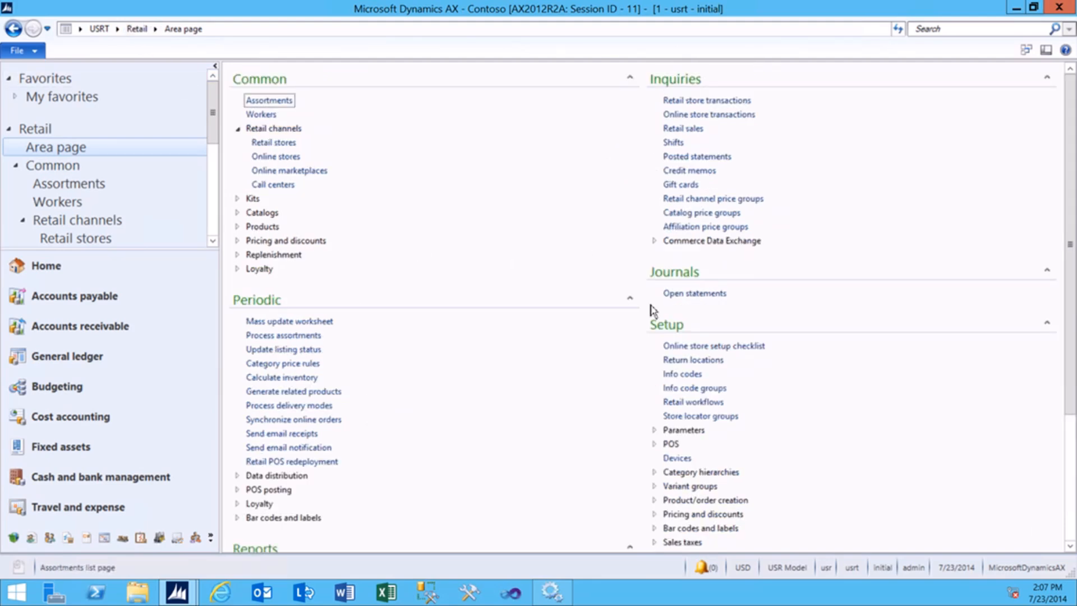
{"action": "left_click", "coordinate": [665, 342]}
{"action": "scroll", "coordinate": [657, 331], "scroll_direction": "down", "scroll_amount": 3}
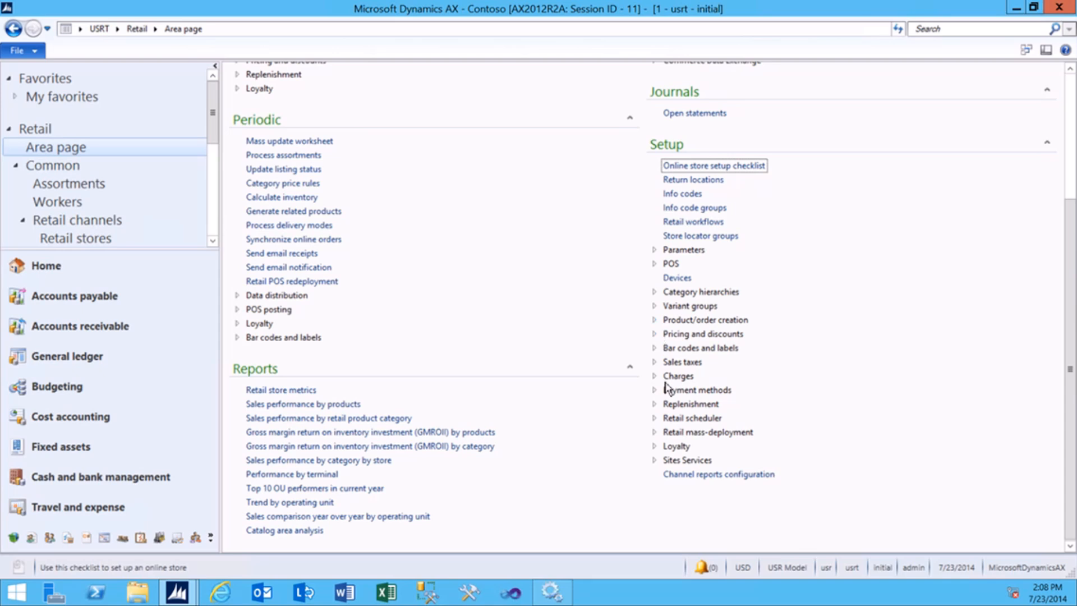
{"action": "left_click", "coordinate": [681, 419]}
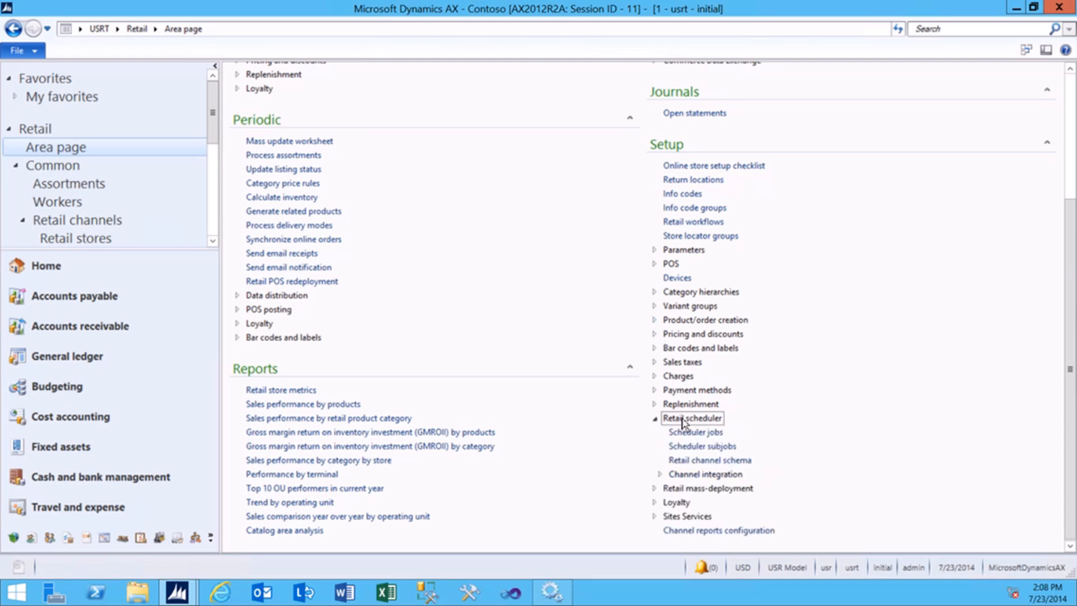
{"action": "left_click", "coordinate": [698, 475]}
{"action": "scroll", "coordinate": [693, 482], "scroll_direction": "down", "scroll_amount": 3}
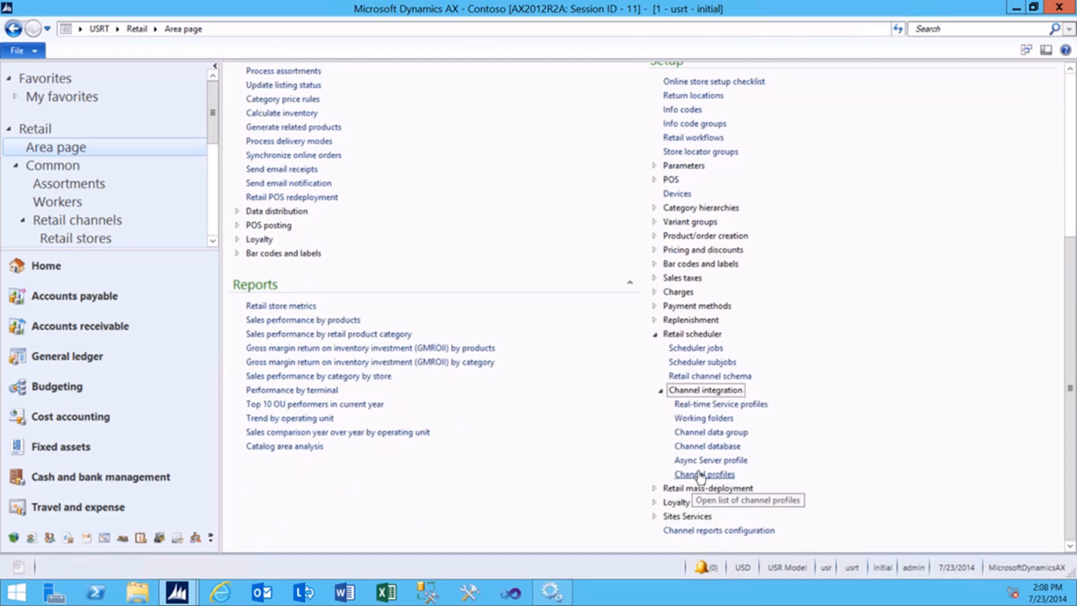
{"action": "left_click", "coordinate": [694, 419]}
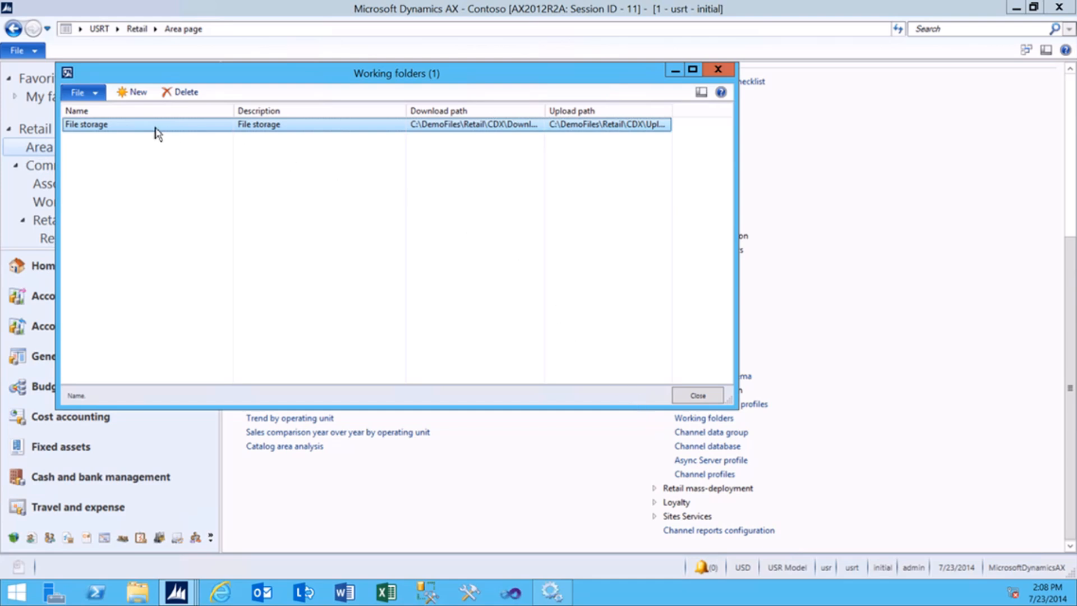
Review File storage's Download and Upload paths under C:\DemoFiles\Retail\CDX, then launch File Explorer.
{"action": "left_click", "coordinate": [433, 124]}
{"action": "left_click", "coordinate": [440, 126]}
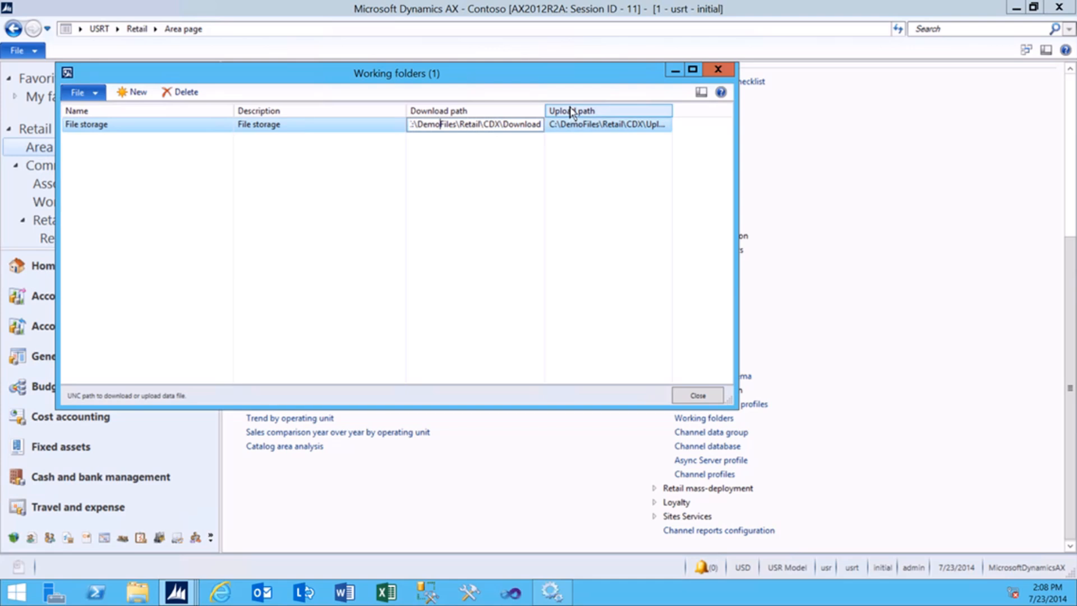
{"action": "left_click", "coordinate": [584, 128]}
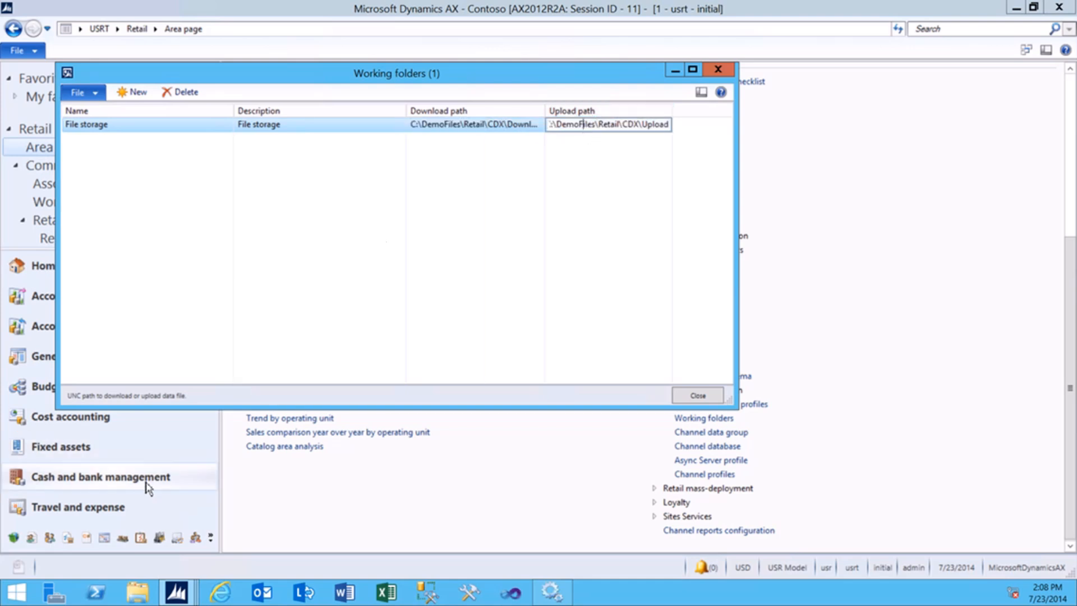
{"action": "key", "text": "super+e"}
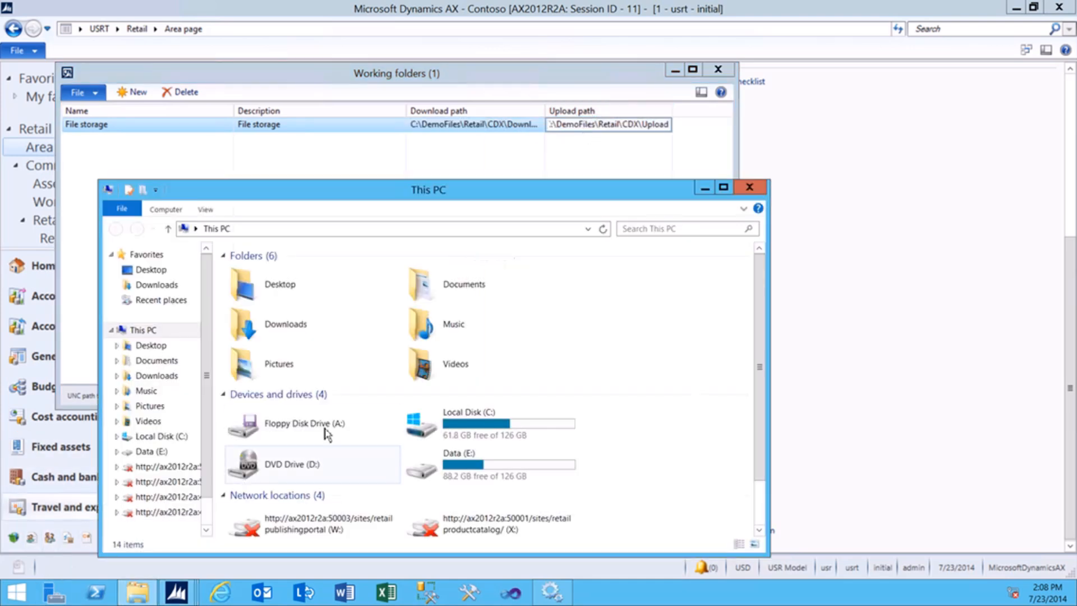
Browse to C:\DemoFiles\Retail\CDX, confirm its Download and Upload folders, then go back to DemoFiles.
{"action": "double_click", "coordinate": [501, 434]}
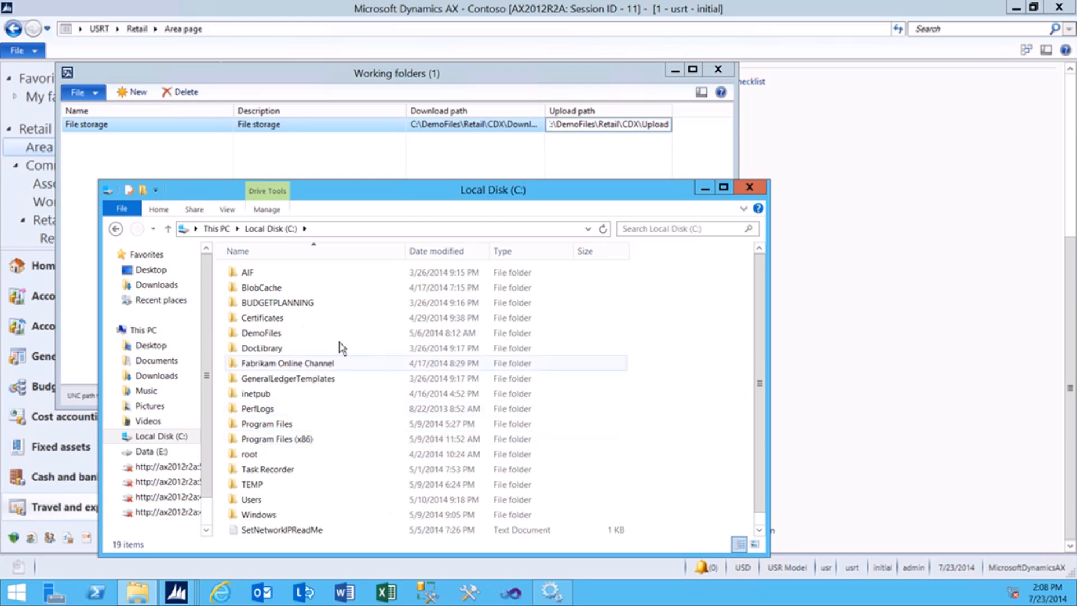
{"action": "double_click", "coordinate": [263, 335]}
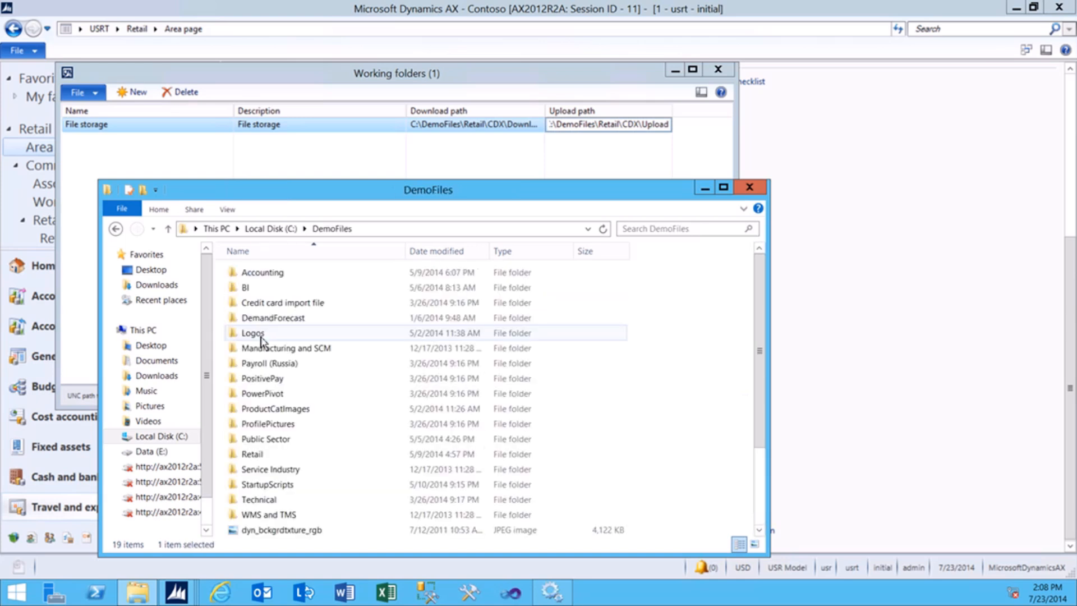
{"action": "double_click", "coordinate": [263, 455]}
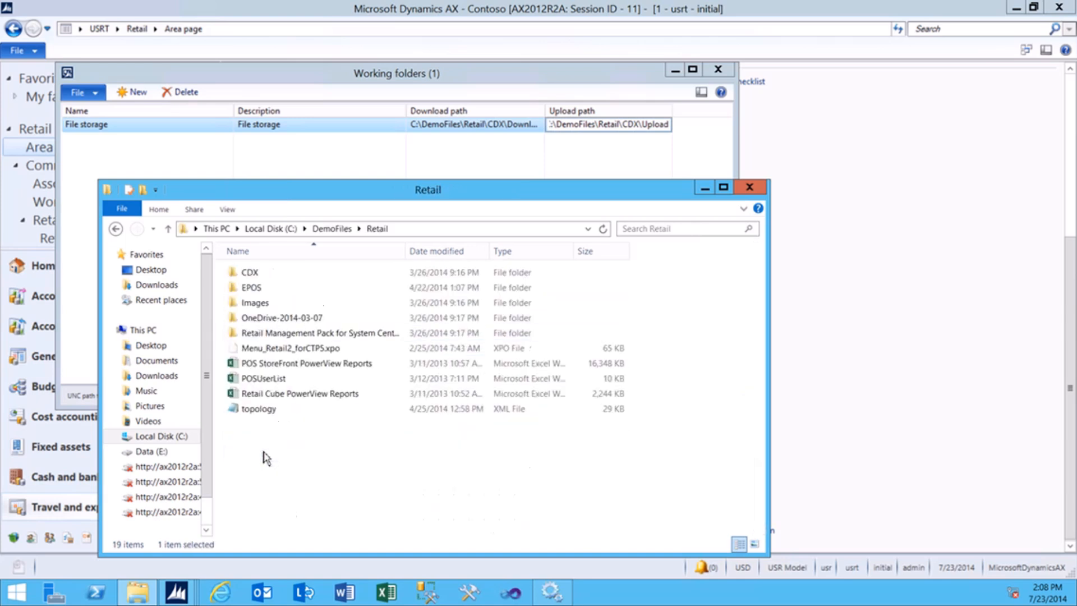
{"action": "double_click", "coordinate": [252, 273]}
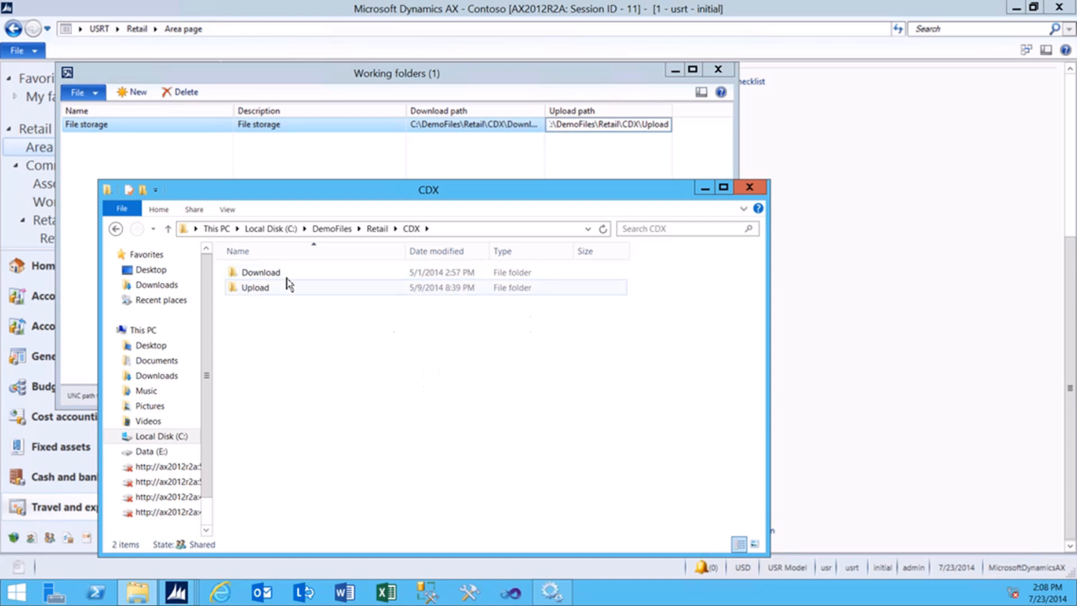
{"action": "left_click", "coordinate": [268, 289]}
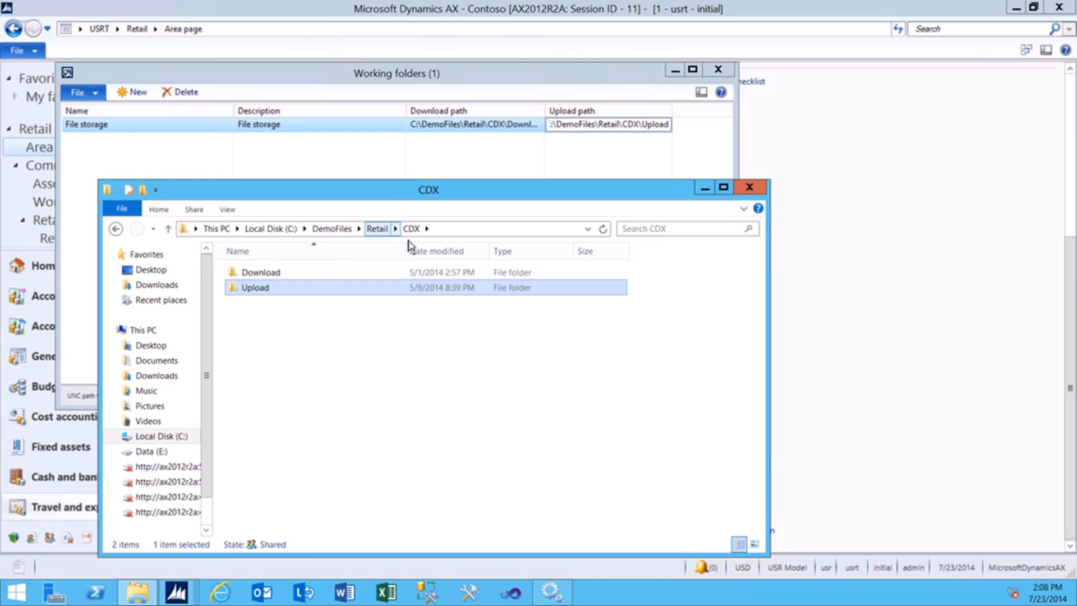
{"action": "left_click", "coordinate": [444, 231]}
{"action": "left_click", "coordinate": [263, 275]}
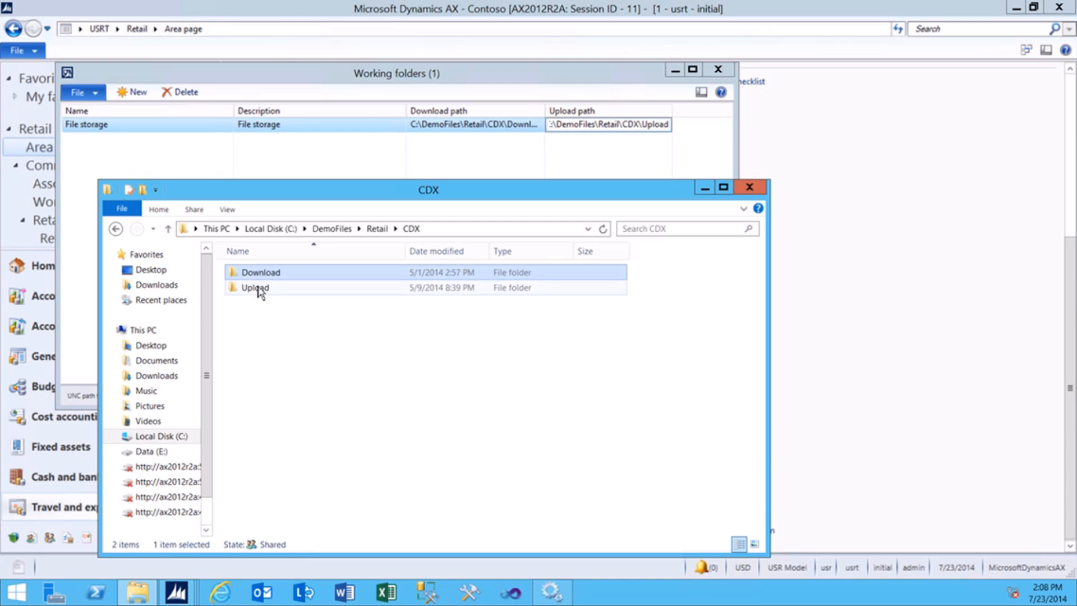
{"action": "left_click", "coordinate": [260, 289]}
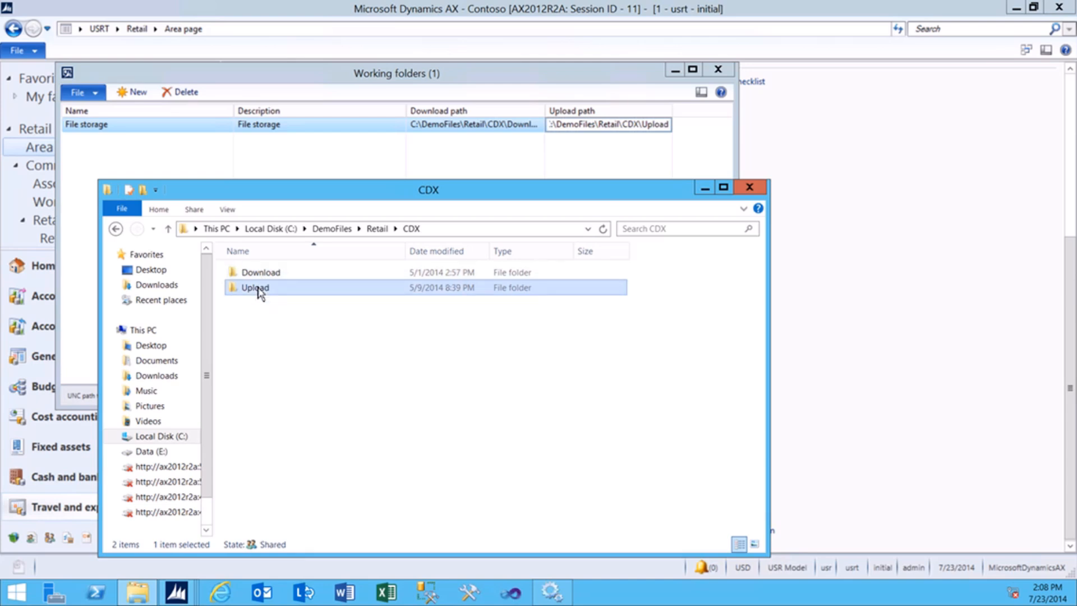
{"action": "left_click", "coordinate": [324, 230]}
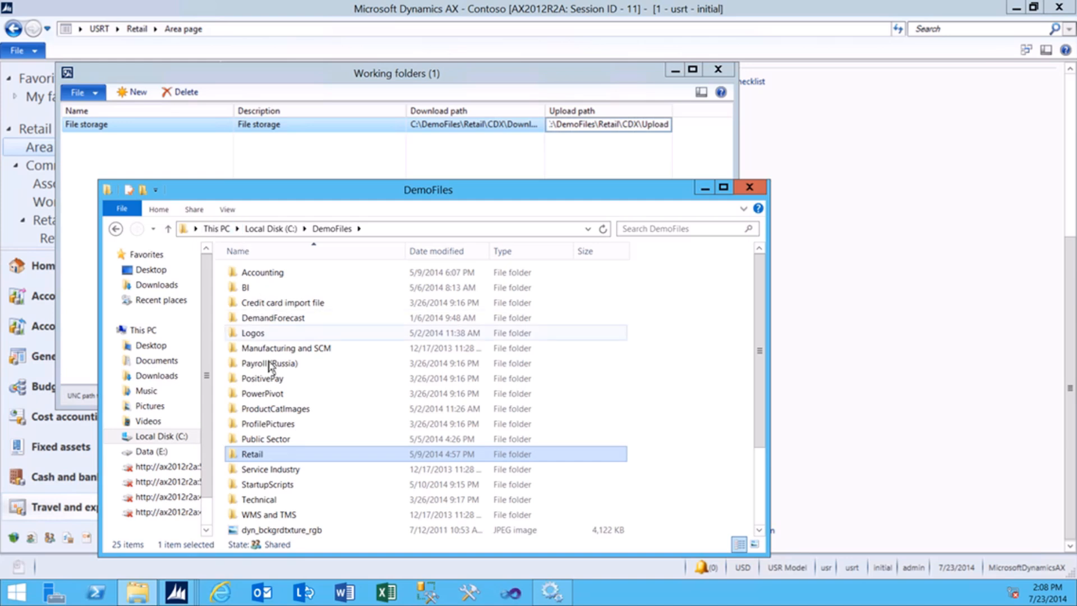
Verify in DemoFiles' advanced security settings that the Async Server service account has Full control.
{"action": "left_click", "coordinate": [271, 229]}
{"action": "right_click", "coordinate": [269, 335]}
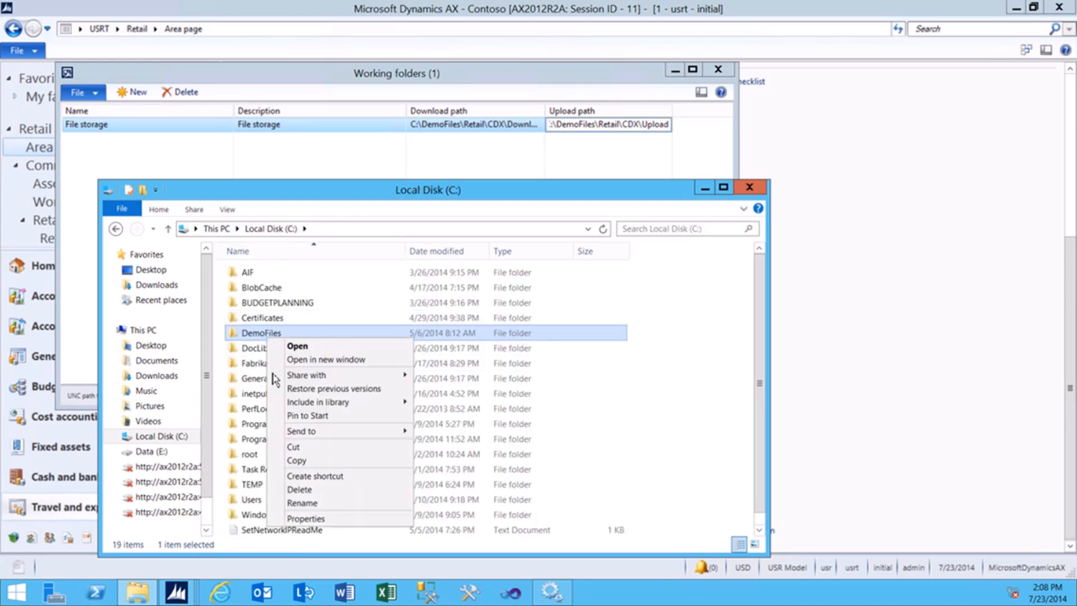
{"action": "left_click", "coordinate": [309, 518]}
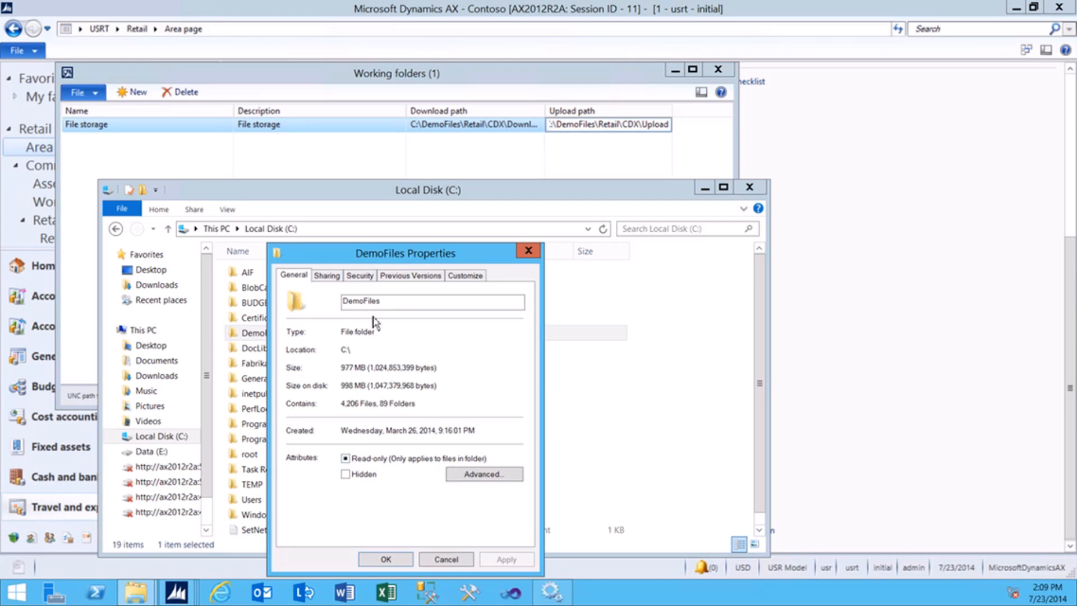
{"action": "left_click", "coordinate": [361, 276]}
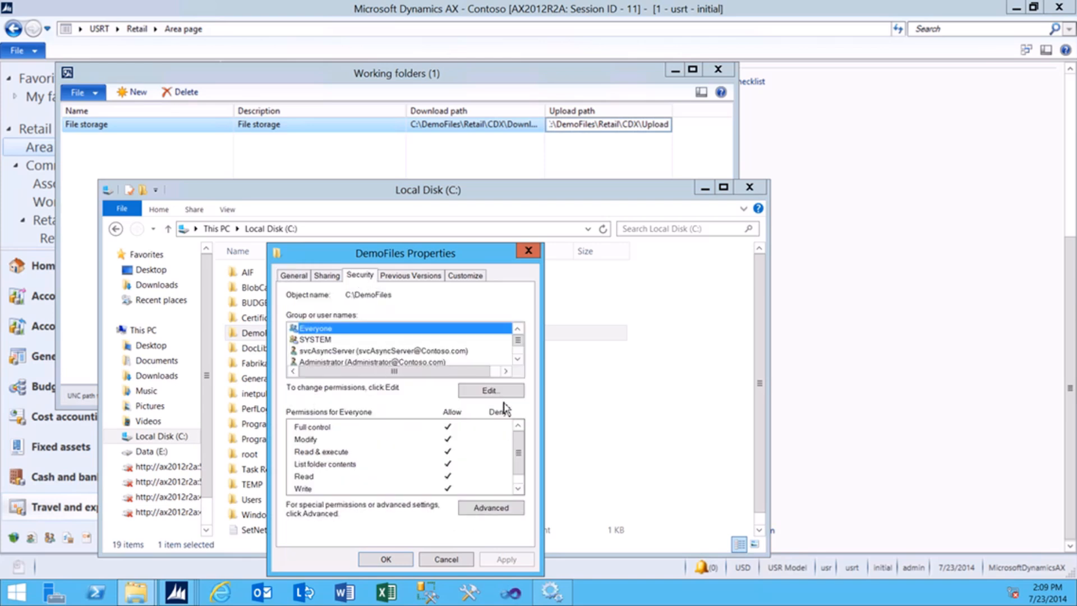
{"action": "left_click", "coordinate": [508, 511]}
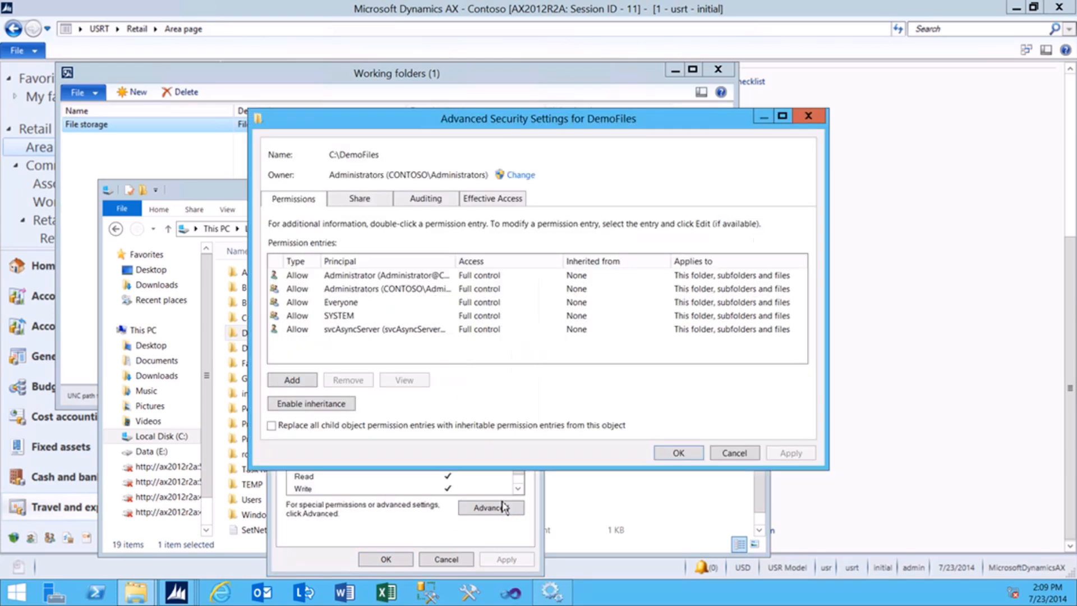
{"action": "left_click", "coordinate": [359, 331]}
{"action": "left_click", "coordinate": [379, 290]}
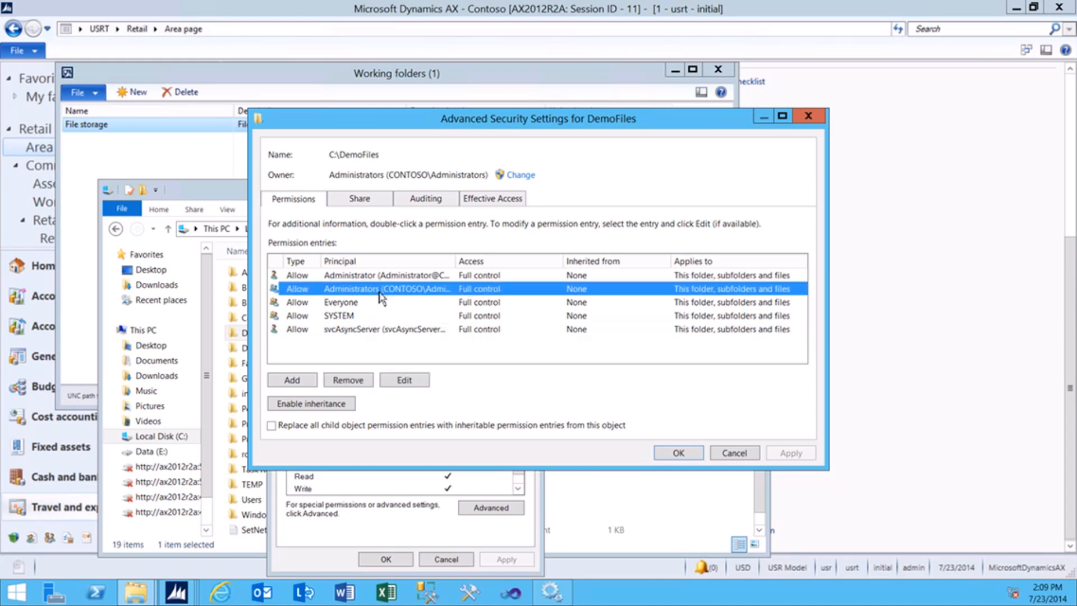
{"action": "left_click", "coordinate": [678, 453]}
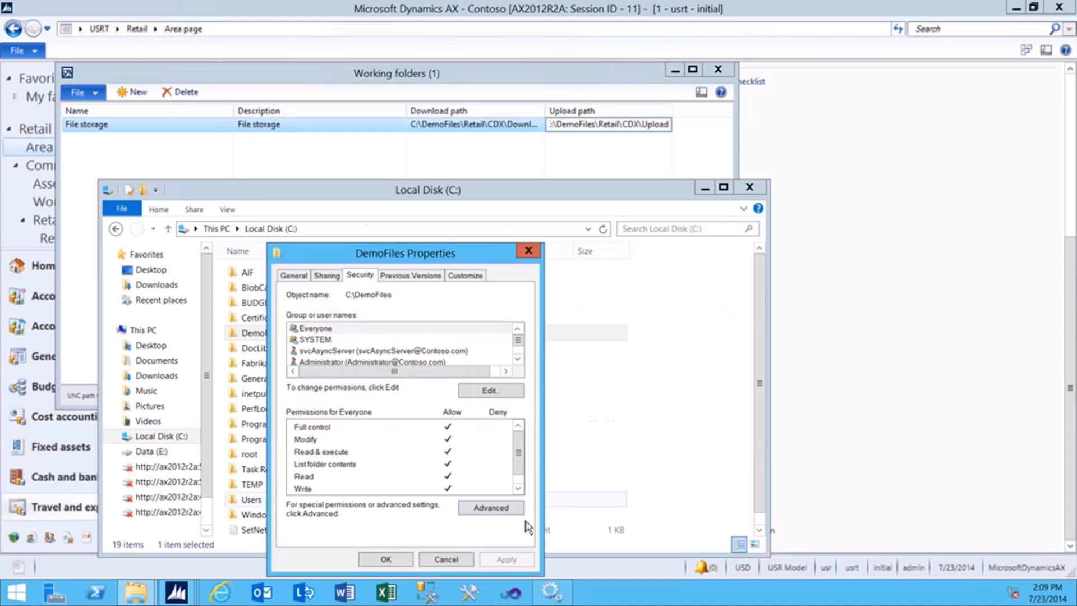
{"action": "left_click", "coordinate": [386, 560]}
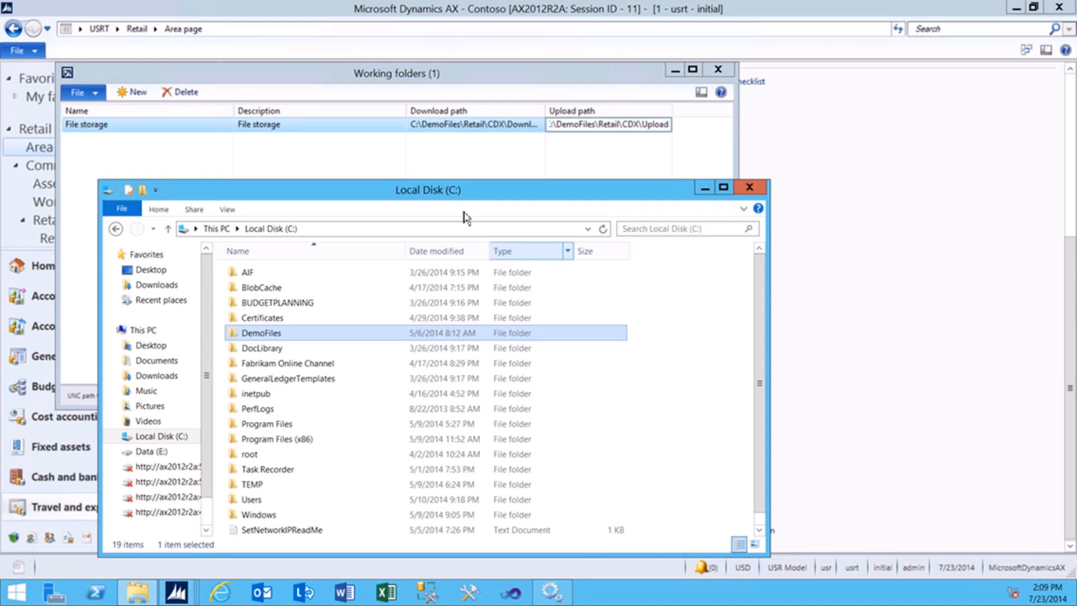
{"action": "left_click", "coordinate": [257, 29]}
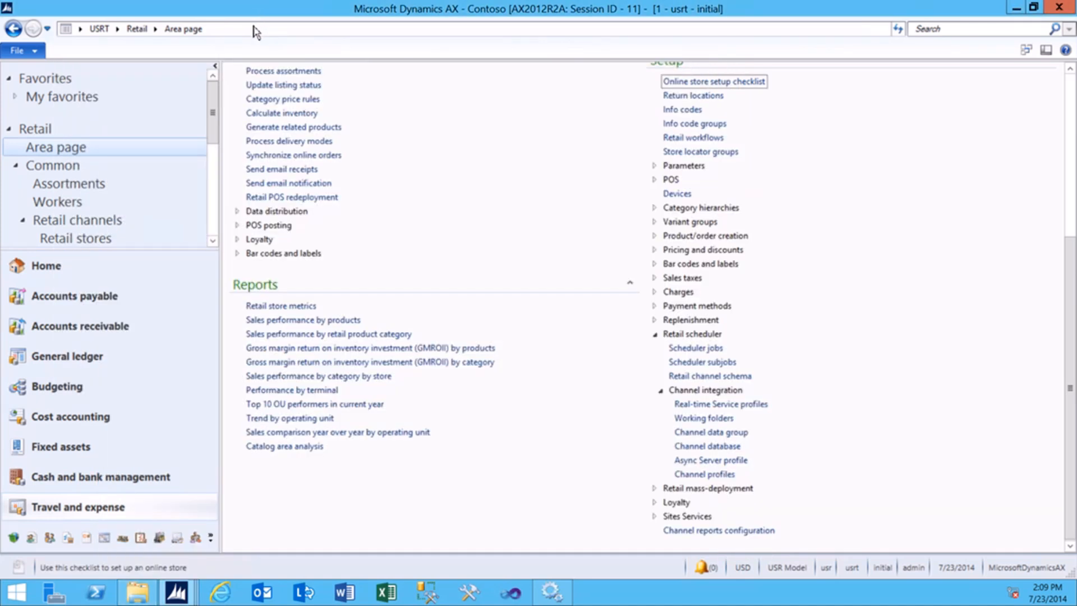
Create a new channel data group record named Test.
{"action": "left_click", "coordinate": [141, 29]}
{"action": "scroll", "coordinate": [665, 325], "scroll_direction": "down", "scroll_amount": 8}
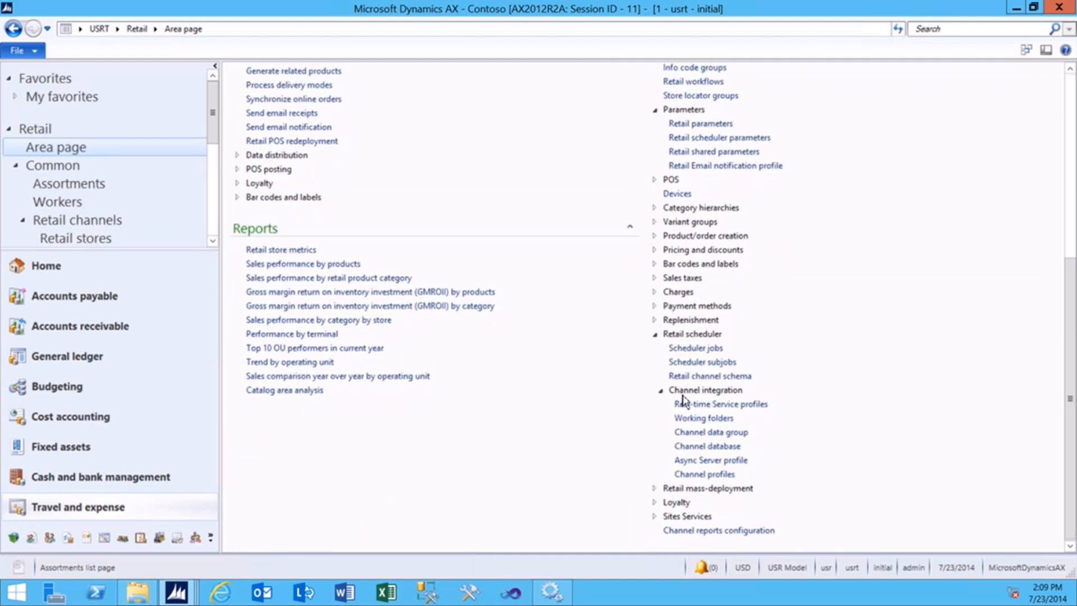
{"action": "left_click", "coordinate": [699, 433]}
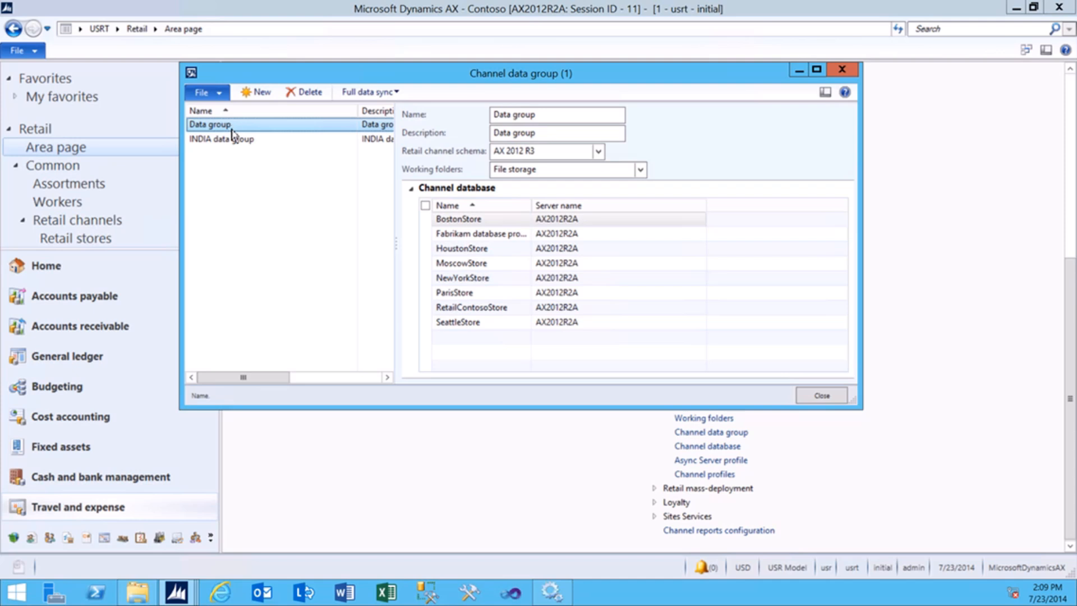
{"action": "left_click", "coordinate": [259, 93]}
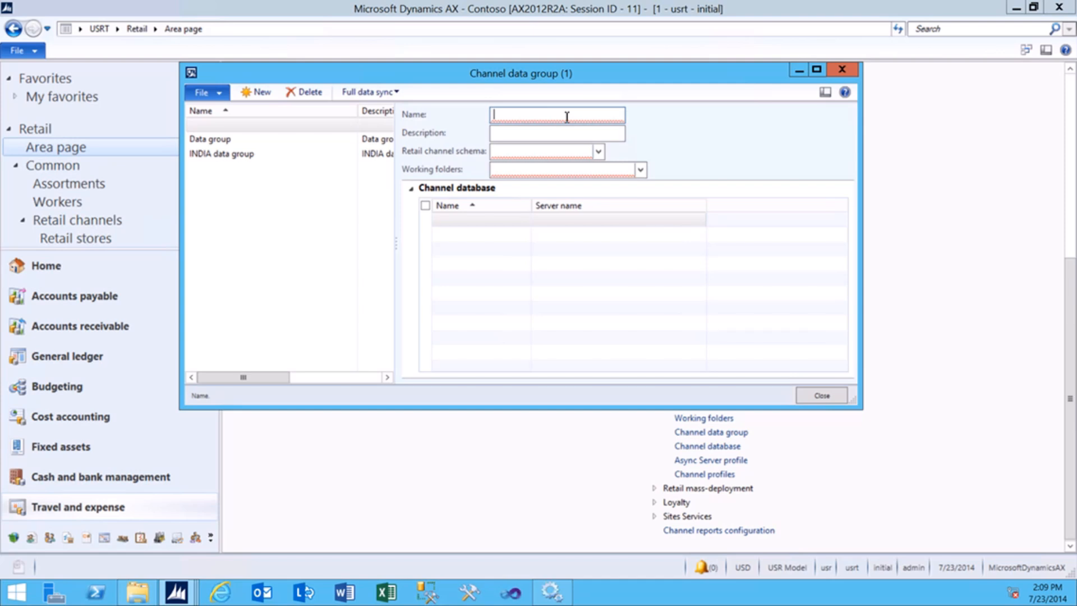
{"action": "type", "text": "Ges"}
{"action": "type", "text": "t"}
{"action": "key", "text": "BackSpace"}
{"action": "key", "text": "BackSpace"}
{"action": "key", "text": "BackSpace"}
{"action": "key", "text": "BackSpace"}
{"action": "type", "text": "Test"}
Give the Test group description Test, the AX 2012 R3 schema and File storage working folders.
{"action": "left_click", "coordinate": [570, 131]}
{"action": "type", "text": "Te"}
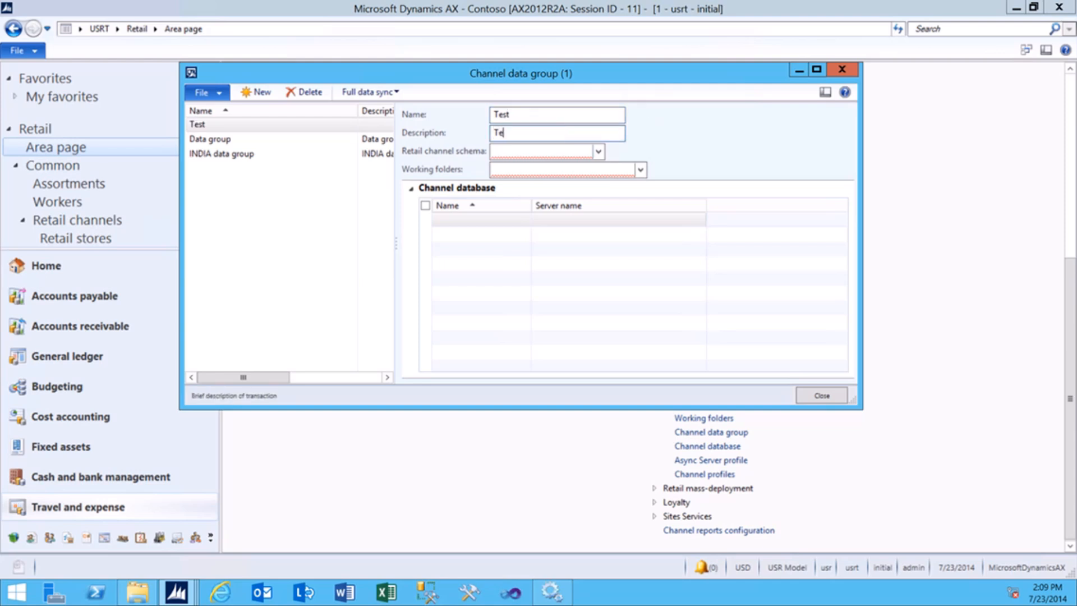
{"action": "left_click", "coordinate": [599, 152]}
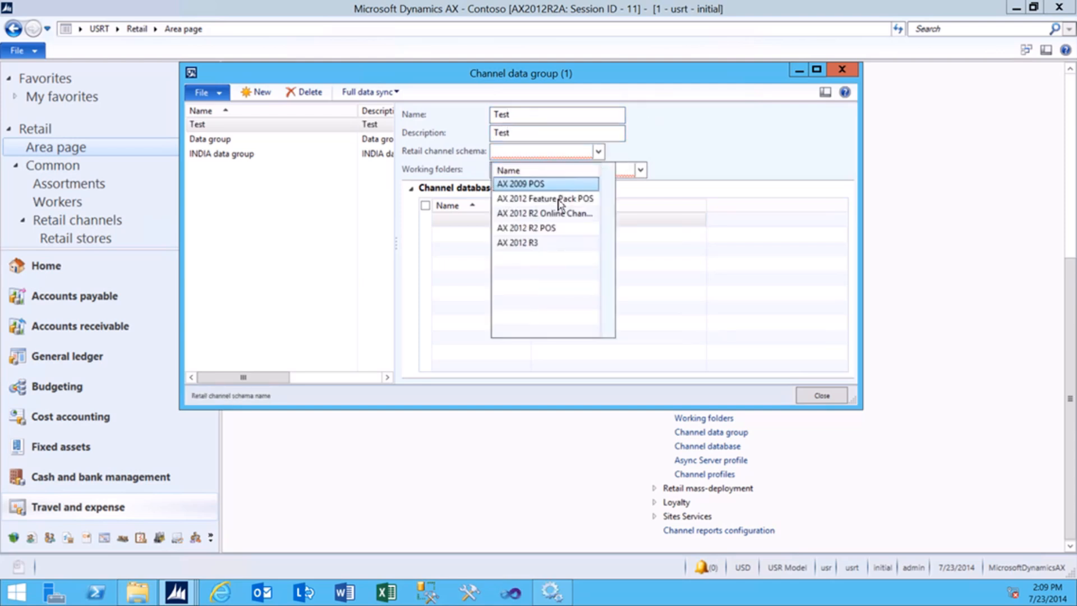
{"action": "left_click", "coordinate": [548, 244]}
{"action": "left_click", "coordinate": [640, 170]}
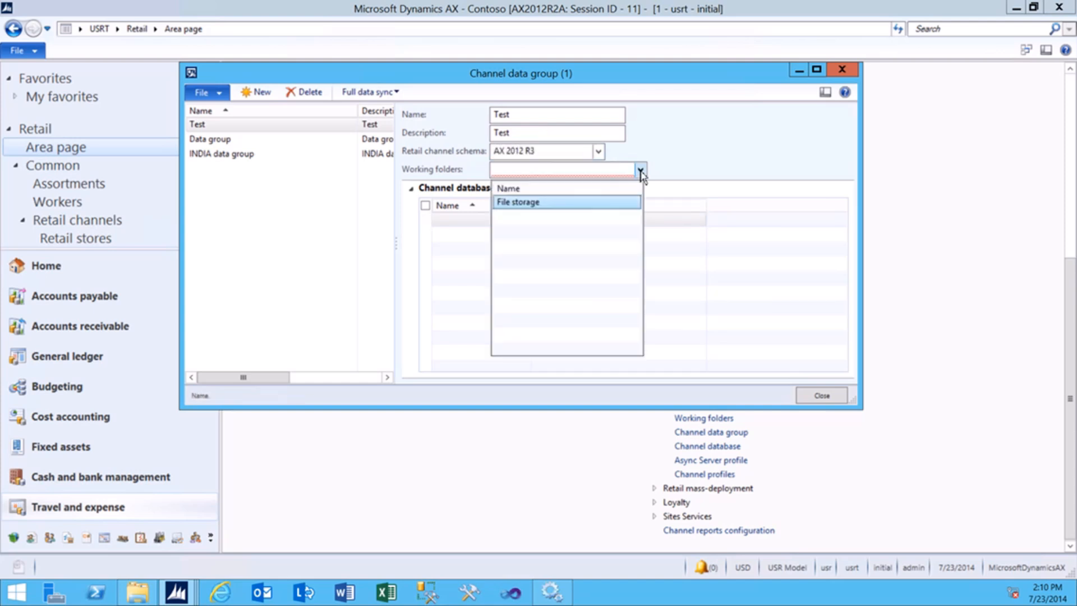
{"action": "left_click", "coordinate": [542, 208]}
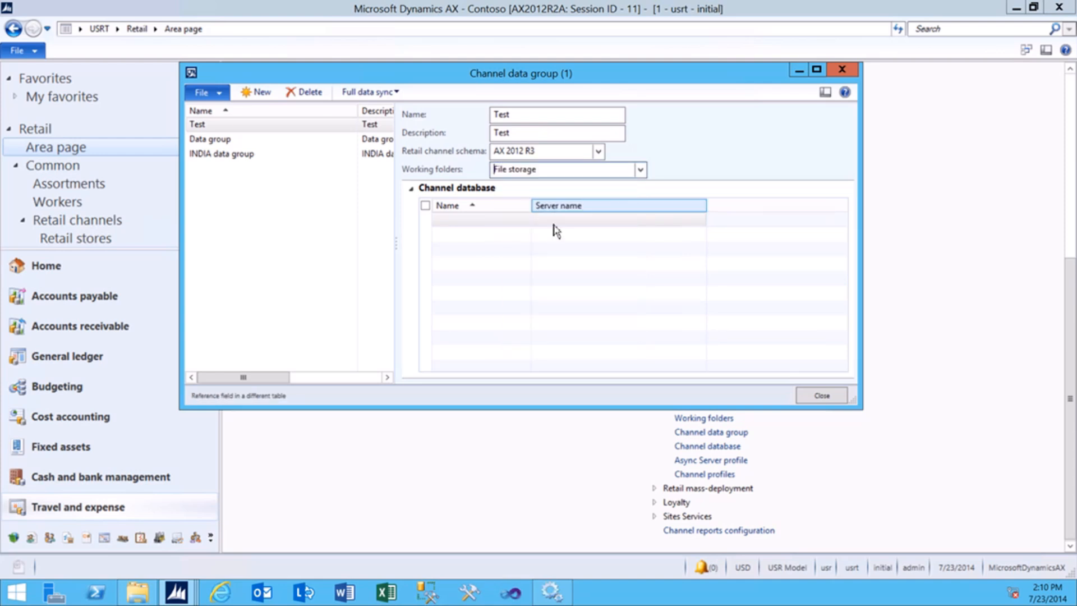
{"action": "left_click", "coordinate": [469, 220]}
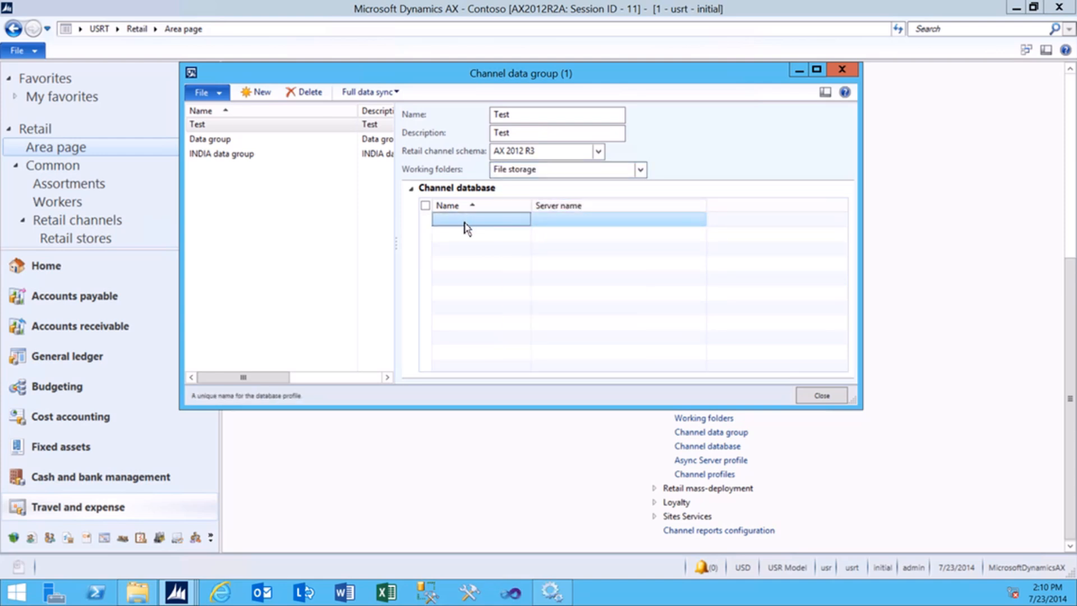
{"action": "right_click", "coordinate": [465, 223]}
{"action": "left_click", "coordinate": [450, 223]}
Close the data group form and open the Distribution schedule under Data distribution.
{"action": "left_click", "coordinate": [835, 399]}
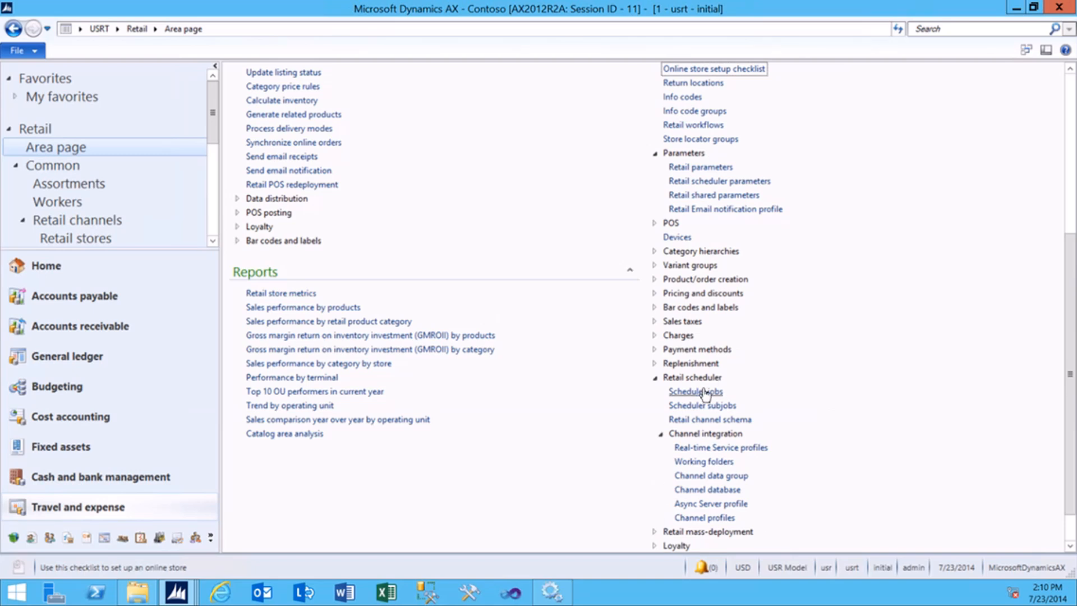
{"action": "scroll", "coordinate": [340, 236], "scroll_direction": "up", "scroll_amount": 1}
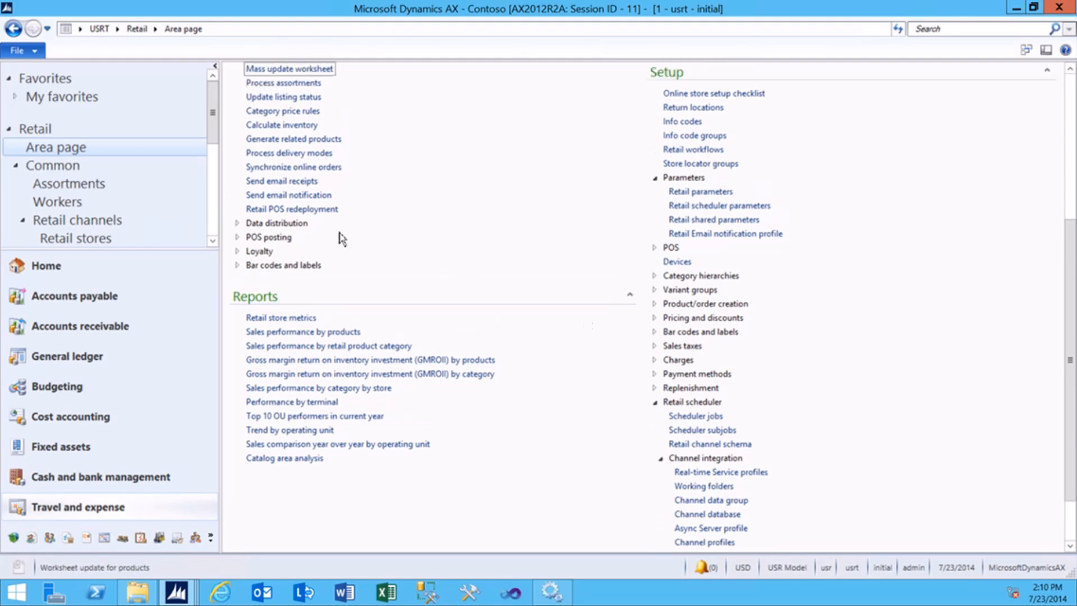
{"action": "scroll", "coordinate": [278, 227], "scroll_direction": "up", "scroll_amount": 2}
{"action": "scroll", "coordinate": [279, 226], "scroll_direction": "up", "scroll_amount": 1}
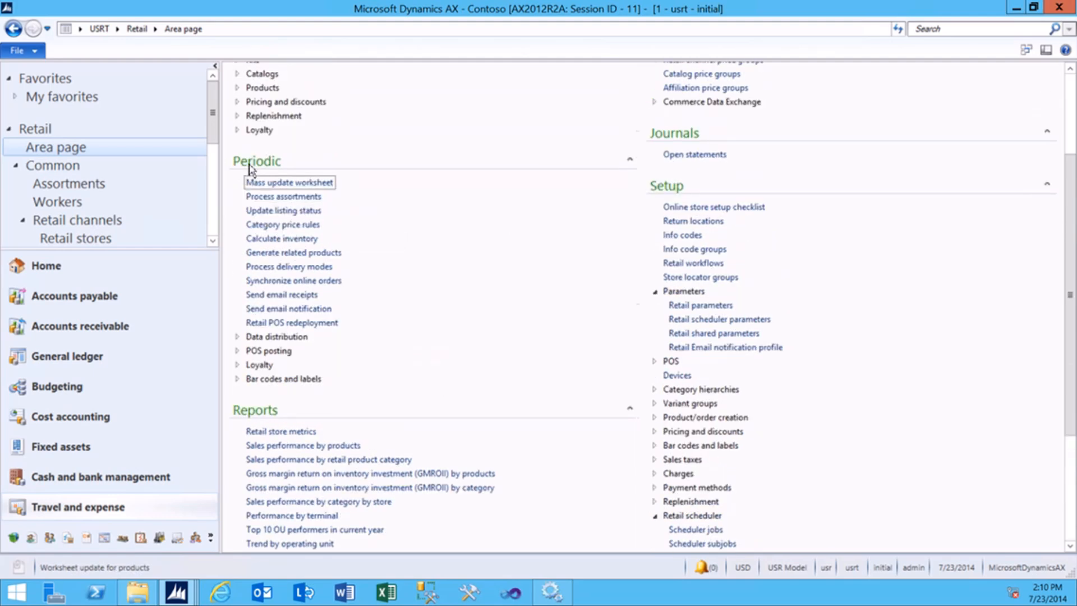
{"action": "left_click", "coordinate": [272, 337]}
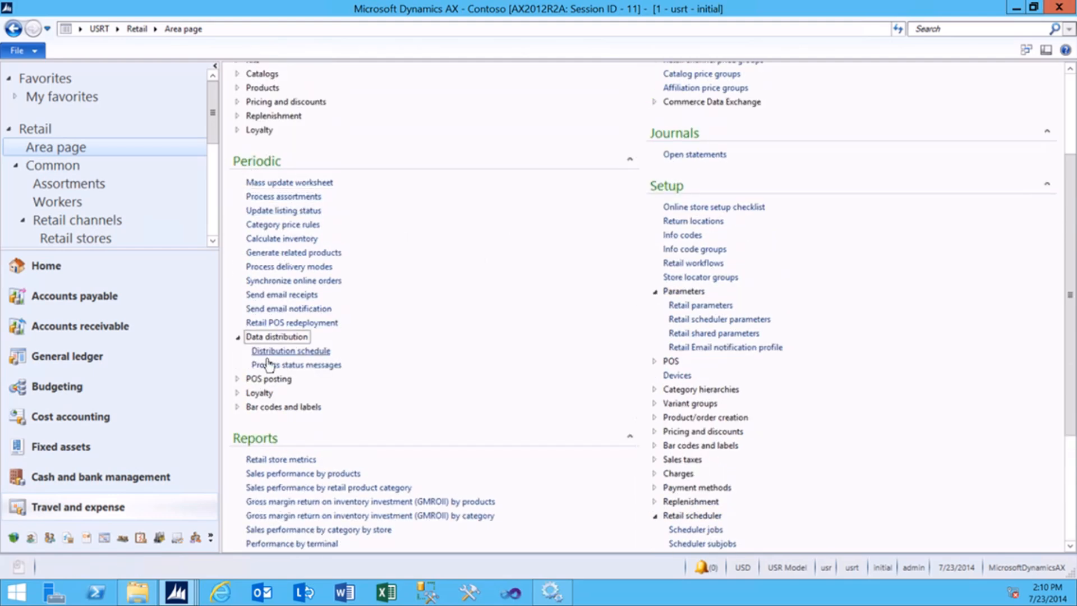
{"action": "left_click", "coordinate": [277, 351]}
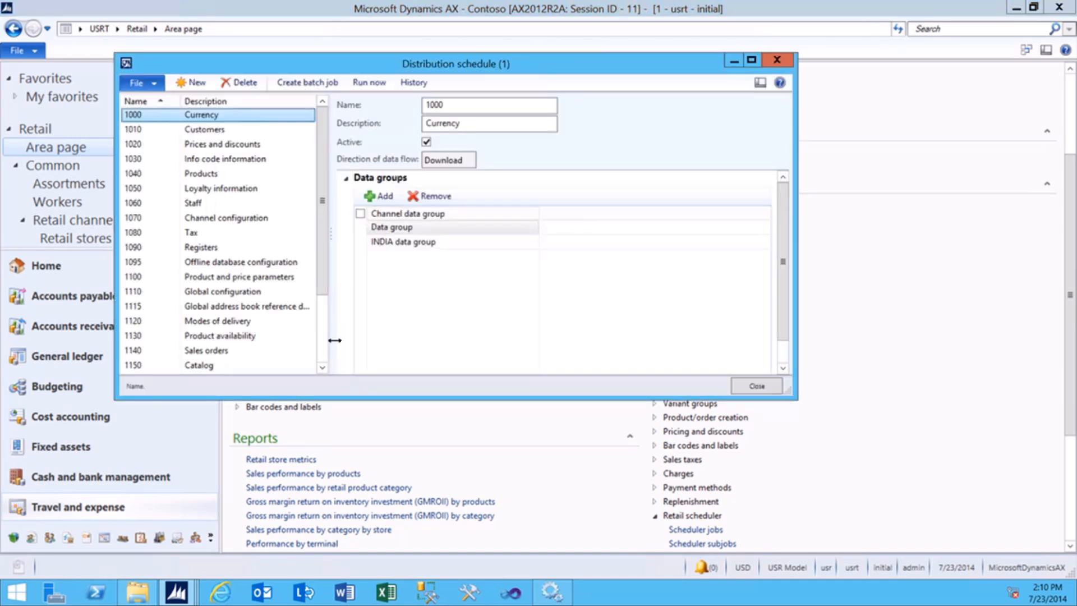
Add the Test data group to the 1000 Currency schedule.
{"action": "left_click", "coordinate": [403, 217]}
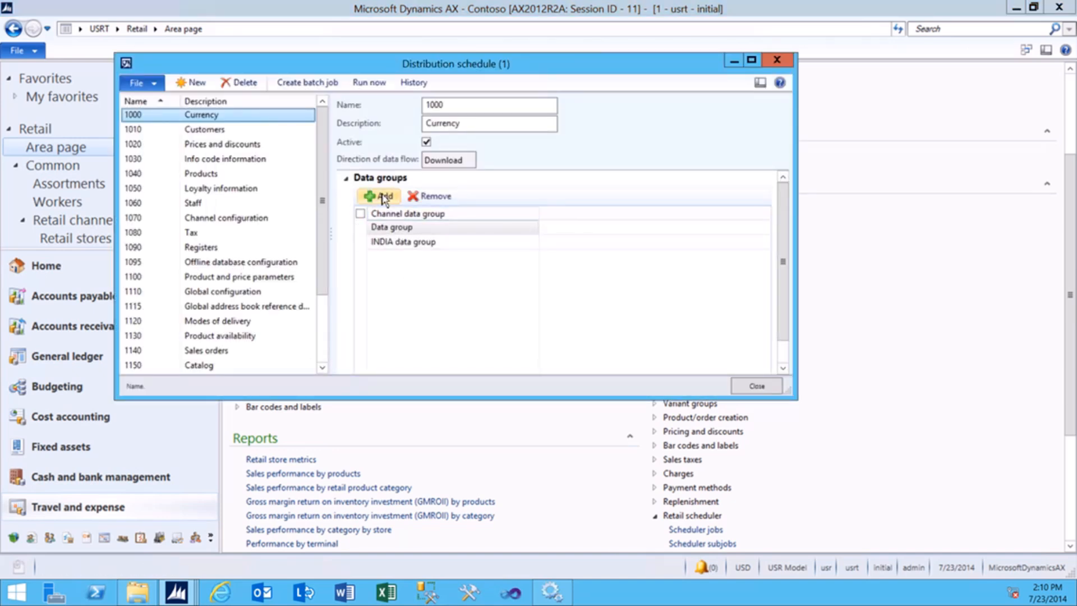
{"action": "left_click", "coordinate": [385, 196]}
{"action": "left_click", "coordinate": [532, 227]}
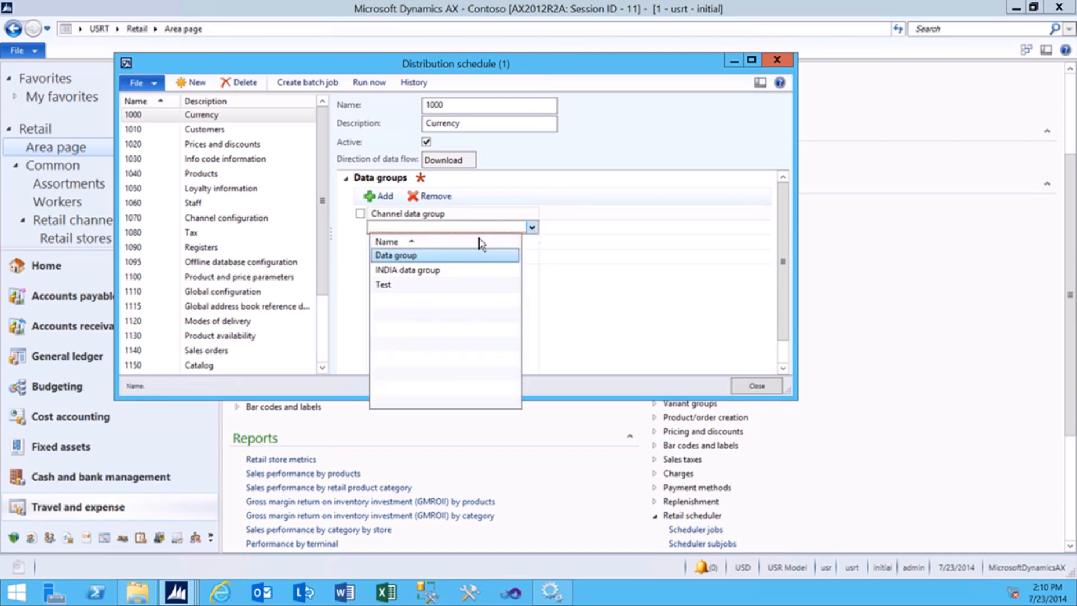
{"action": "left_click", "coordinate": [379, 285]}
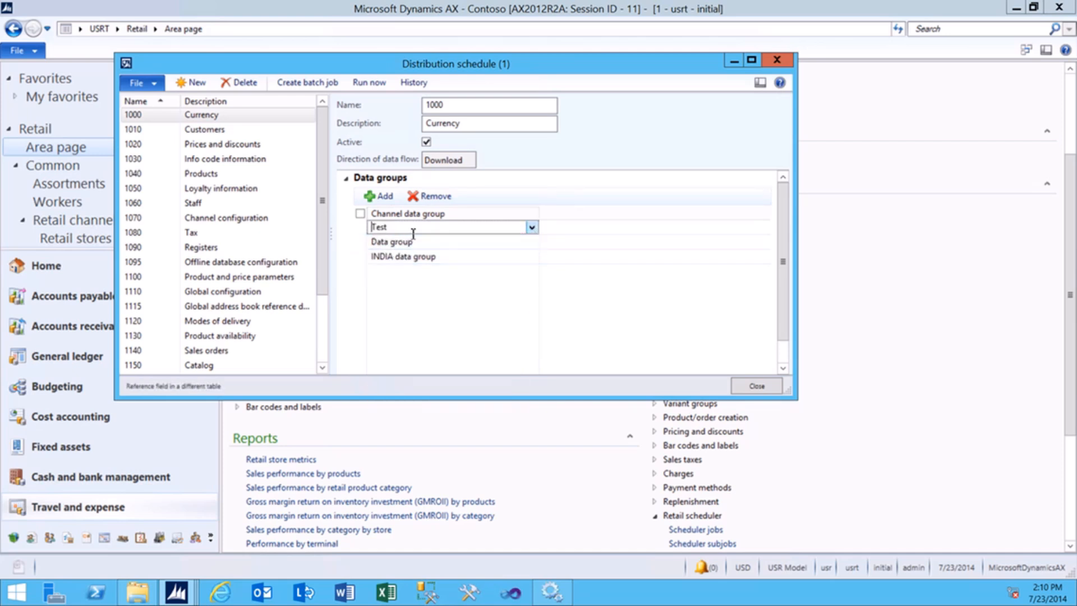
Add the Test data group to the 1010 Customers schedule and close the form.
{"action": "left_click", "coordinate": [206, 130]}
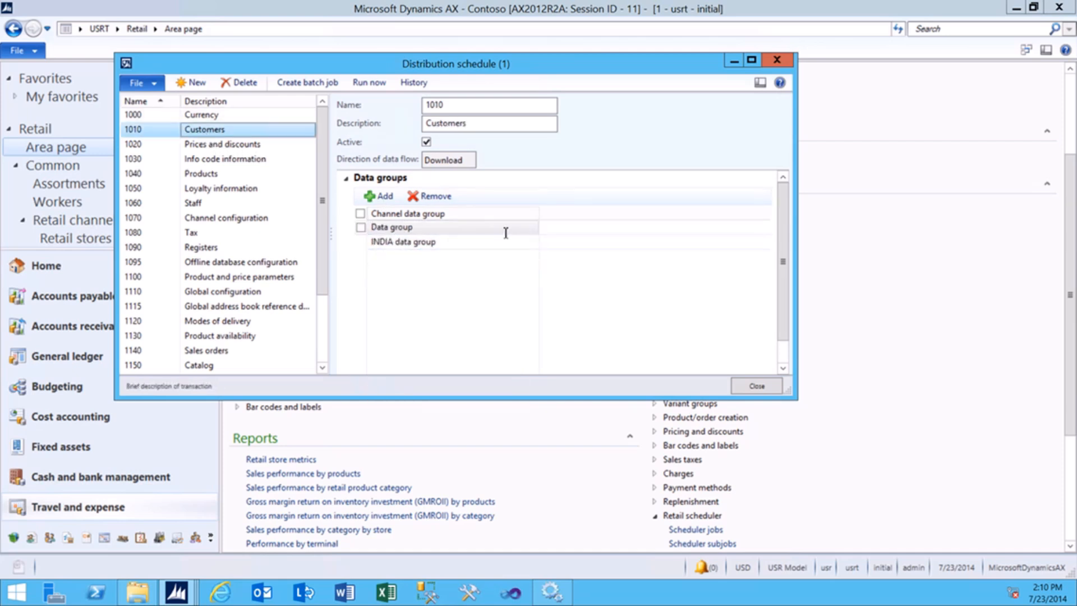
{"action": "left_click", "coordinate": [382, 195]}
{"action": "left_click", "coordinate": [532, 222]}
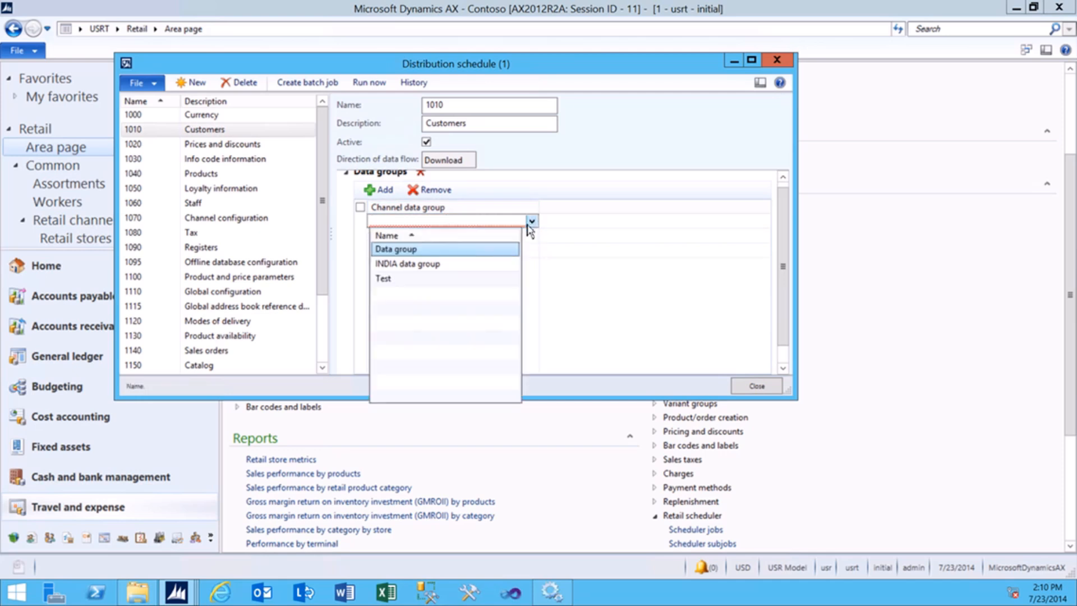
{"action": "left_click", "coordinate": [385, 280]}
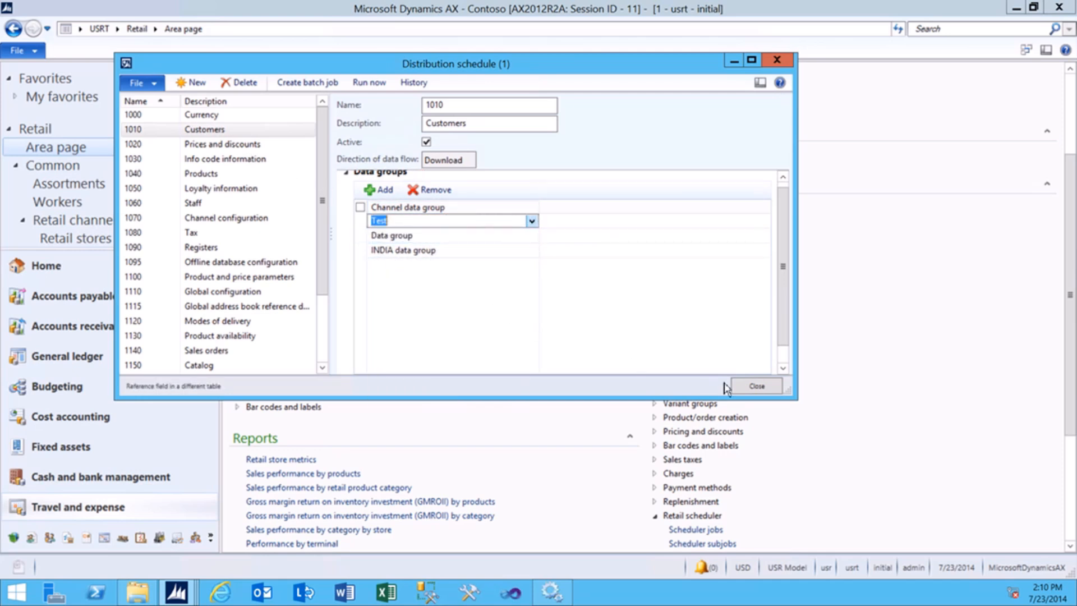
{"action": "left_click", "coordinate": [755, 387]}
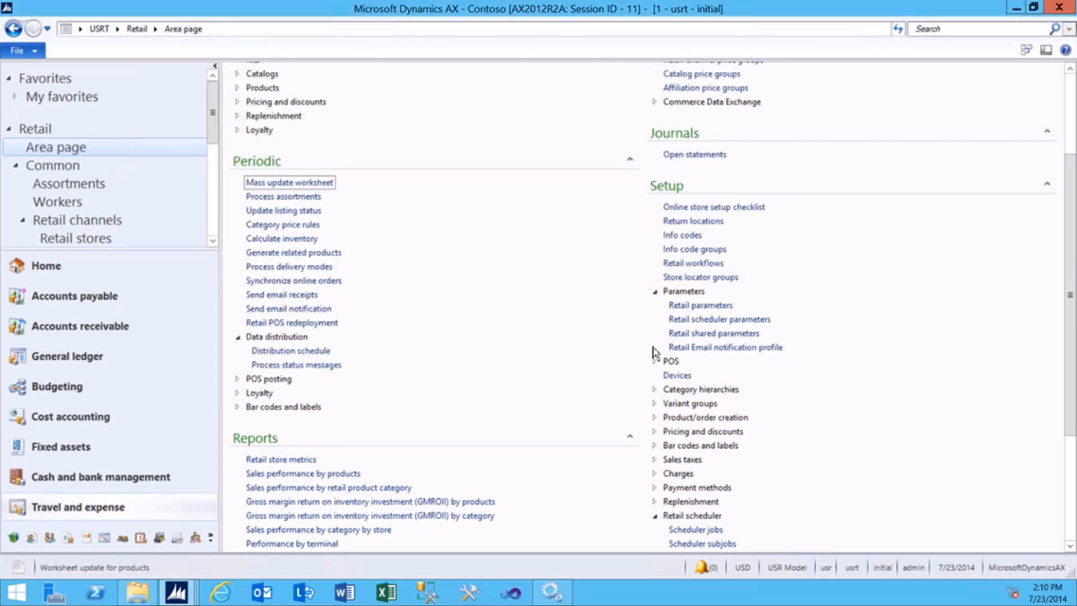
Open the Channel database records and select the HoustonStore entry.
{"action": "left_click", "coordinate": [142, 35]}
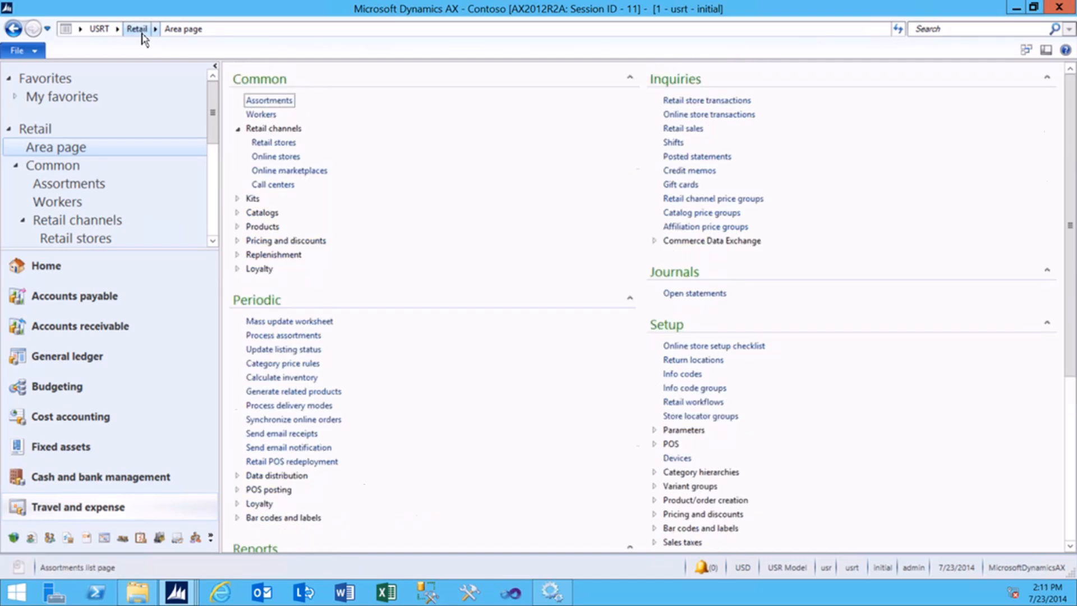
{"action": "scroll", "coordinate": [676, 328], "scroll_direction": "down", "scroll_amount": 7}
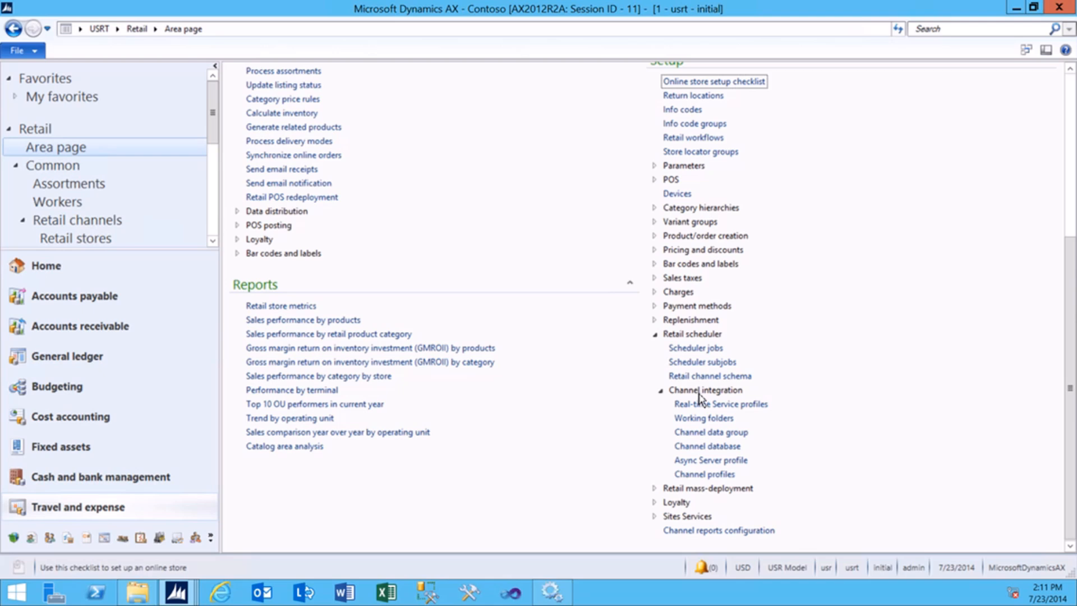
{"action": "left_click", "coordinate": [708, 446]}
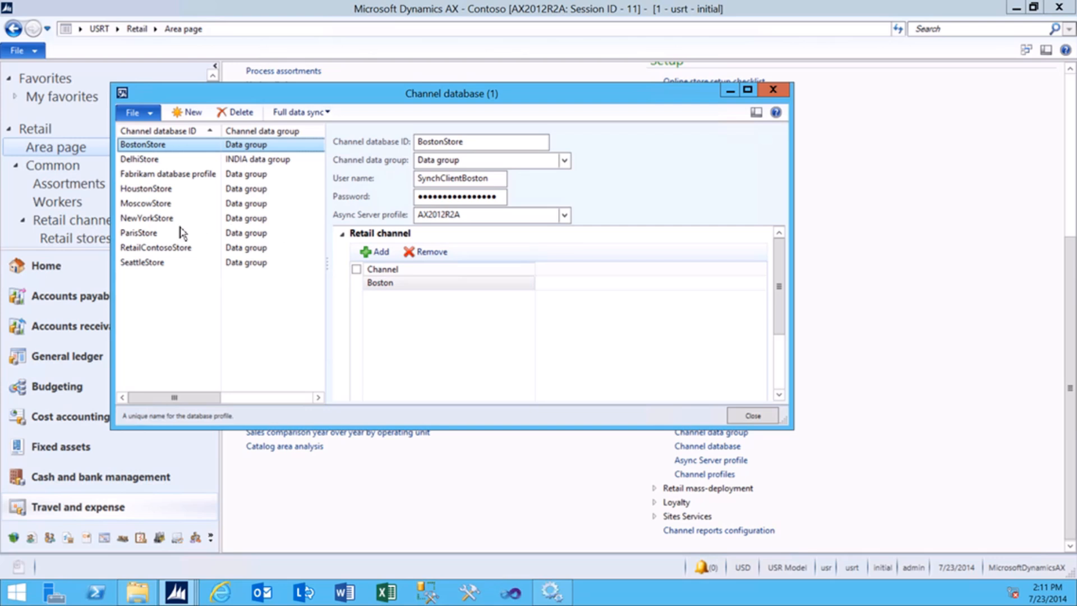
{"action": "left_click", "coordinate": [147, 192]}
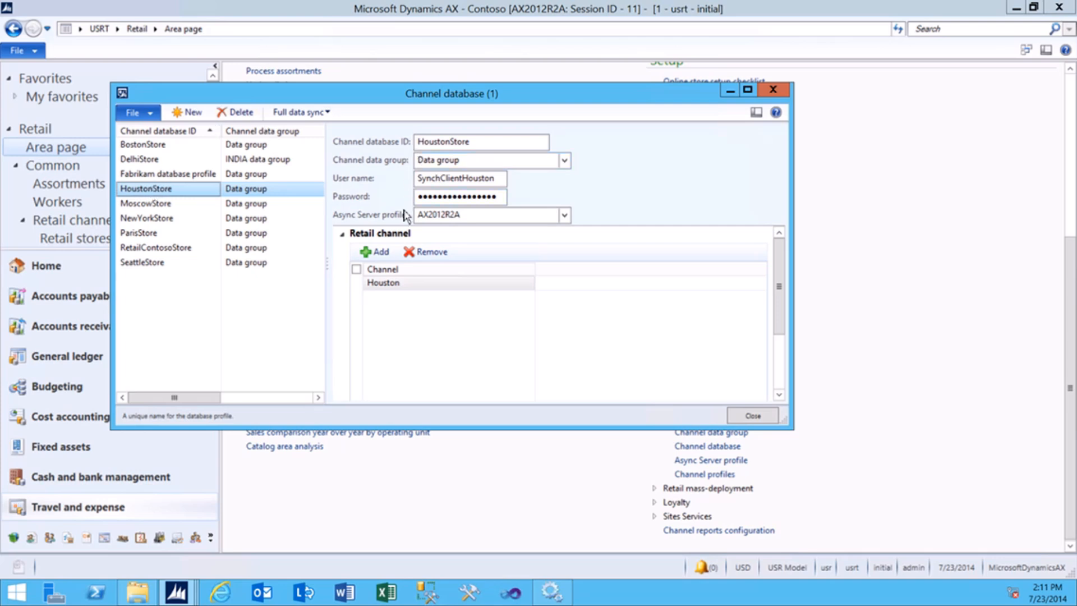
Review HoustonStore's database ID, data group, sync user, password, AX2012R2A profile and Houston channel.
{"action": "left_click", "coordinate": [361, 145]}
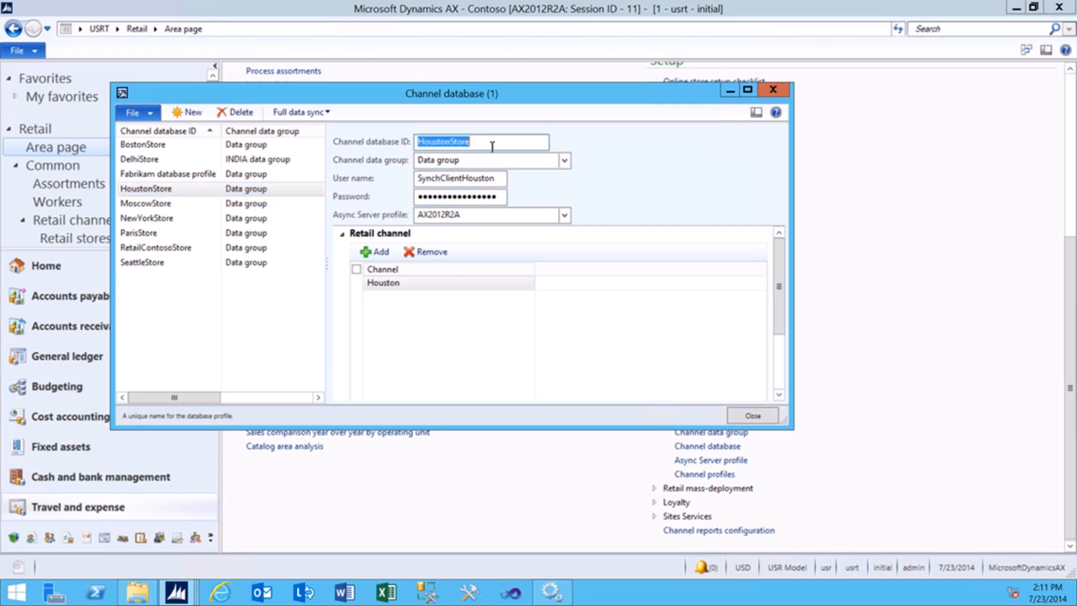
{"action": "left_click_drag", "start_coordinate": [488, 145], "coordinate": [388, 151]}
{"action": "left_click_drag", "start_coordinate": [474, 160], "coordinate": [415, 163]}
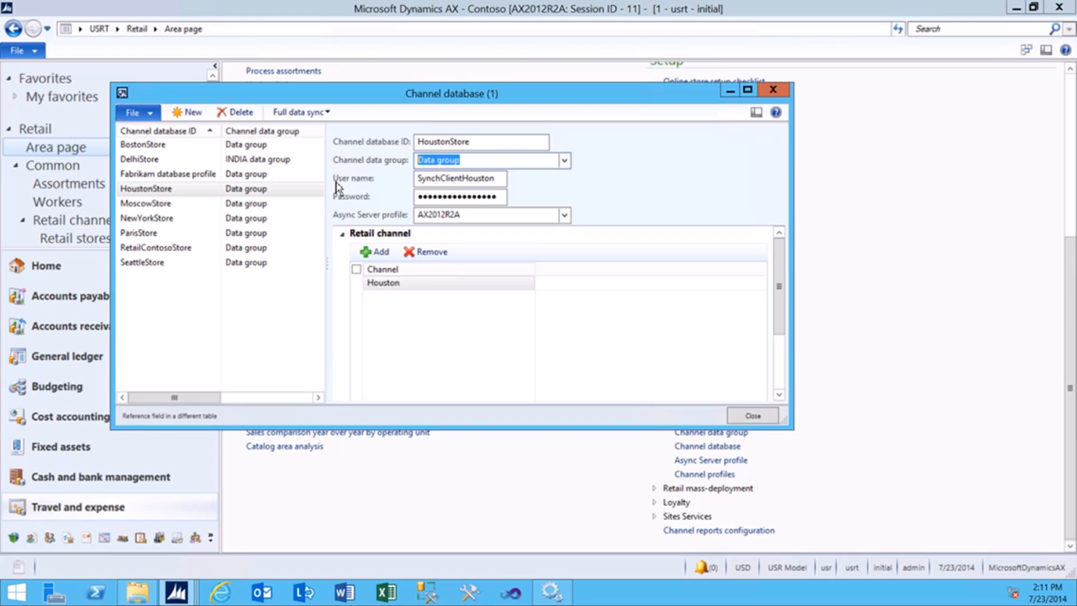
{"action": "key", "text": "Tab"}
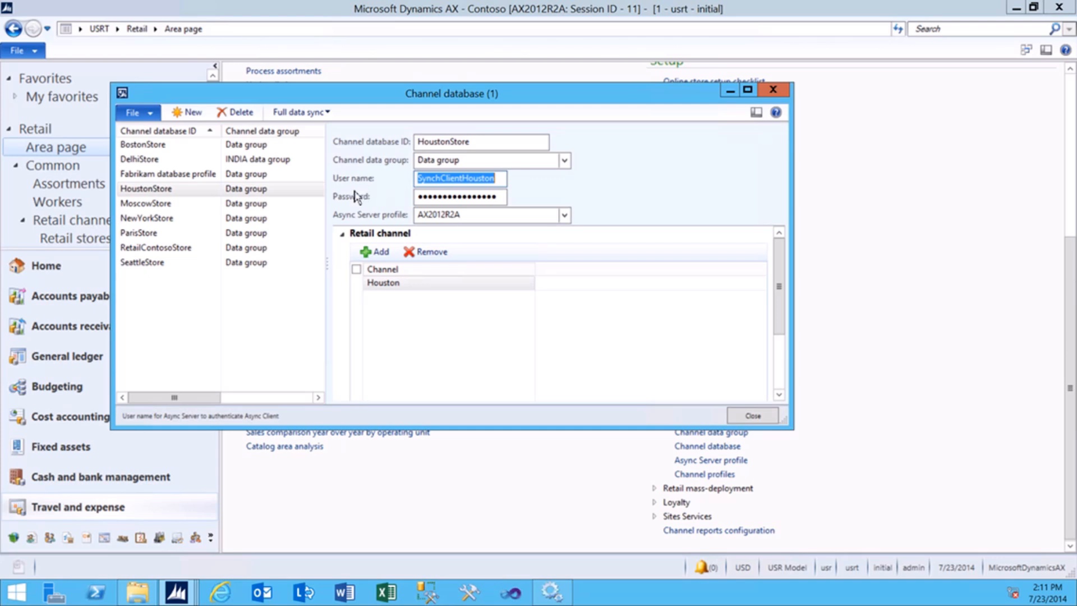
{"action": "left_click_drag", "start_coordinate": [498, 179], "coordinate": [416, 181]}
{"action": "left_click_drag", "start_coordinate": [505, 197], "coordinate": [416, 201]}
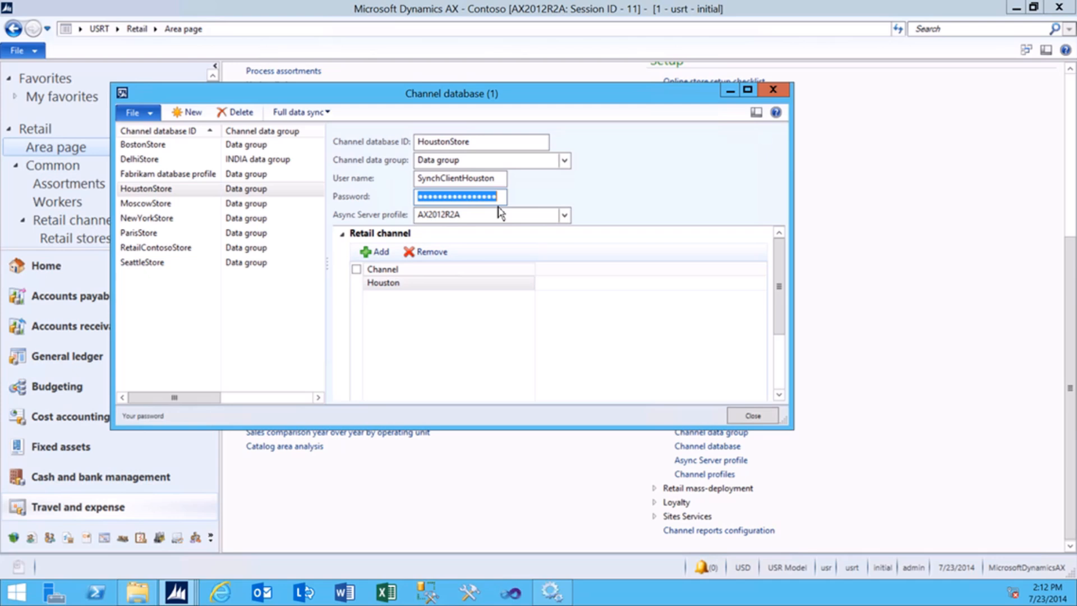
{"action": "left_click", "coordinate": [375, 217]}
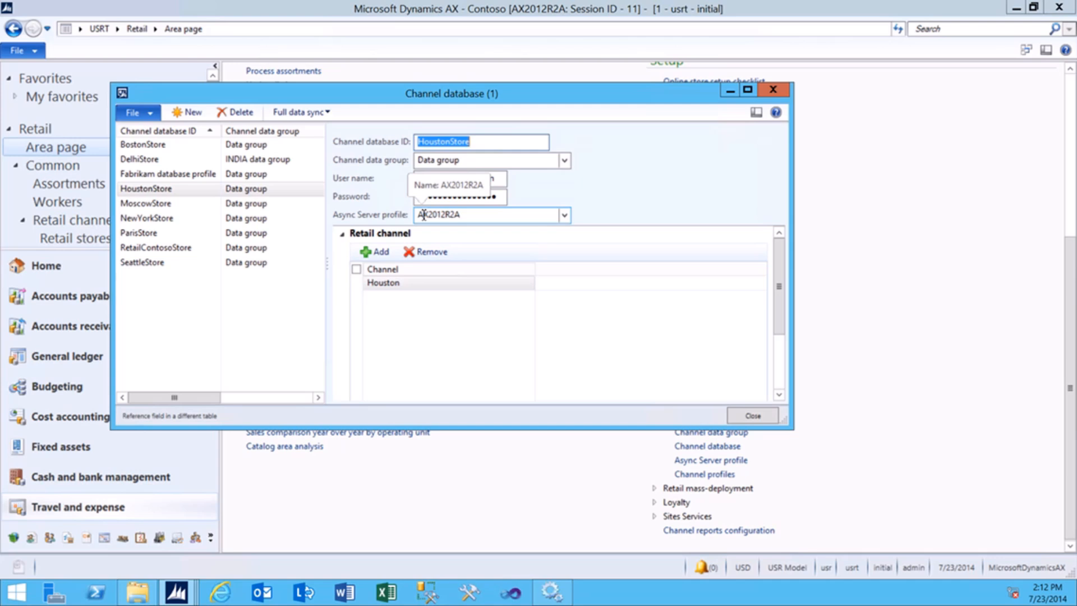
{"action": "left_click", "coordinate": [463, 217]}
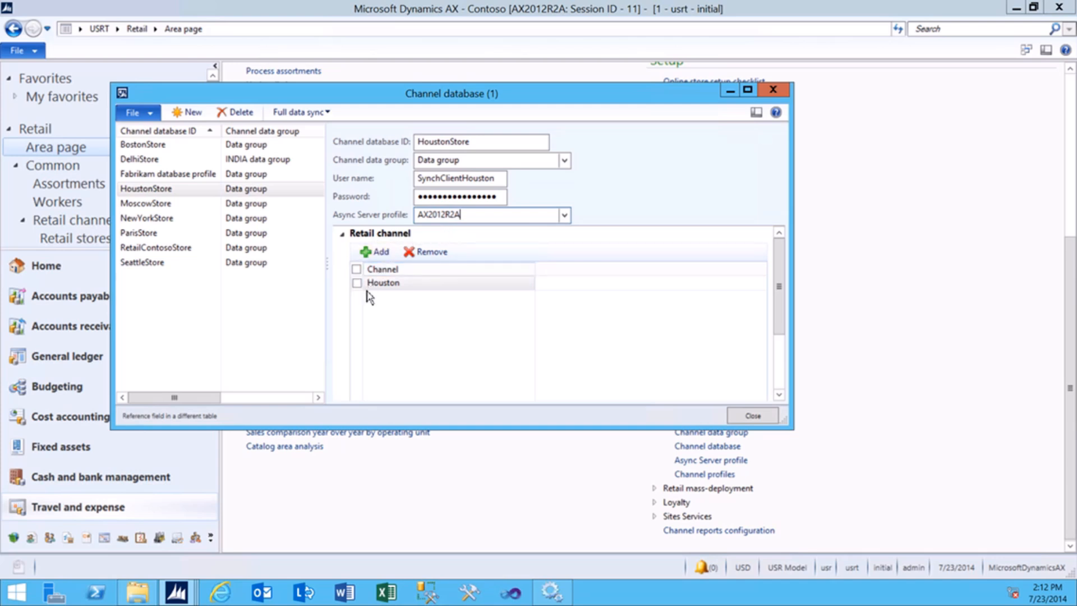
{"action": "left_click", "coordinate": [424, 289]}
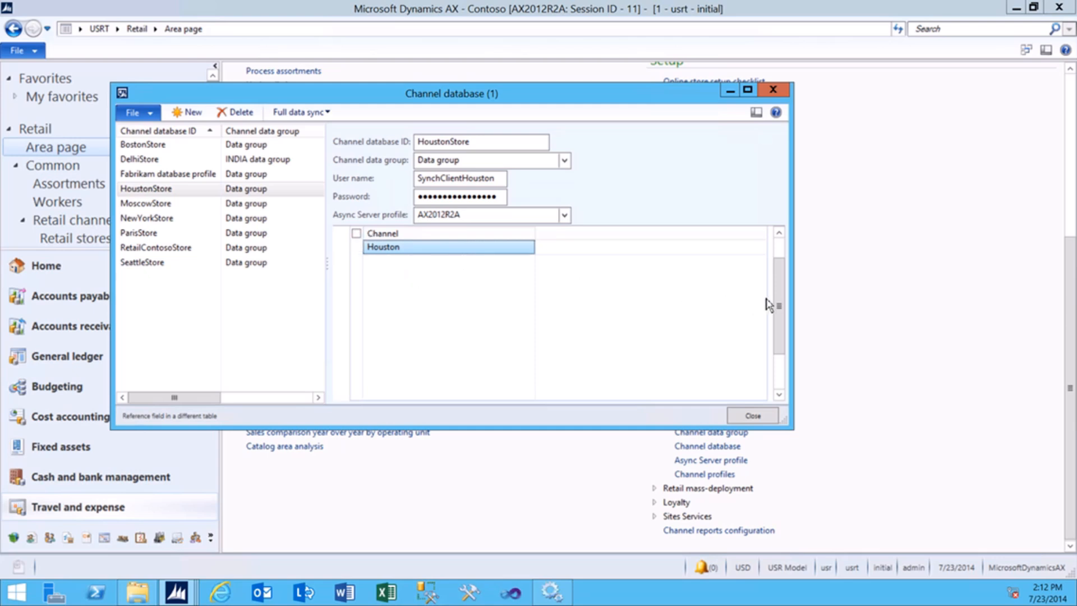
Check Retail Server name AX2012R2A and database RetailHoustonStore, then close the channel database form.
{"action": "left_click_drag", "start_coordinate": [777, 301], "coordinate": [784, 351]}
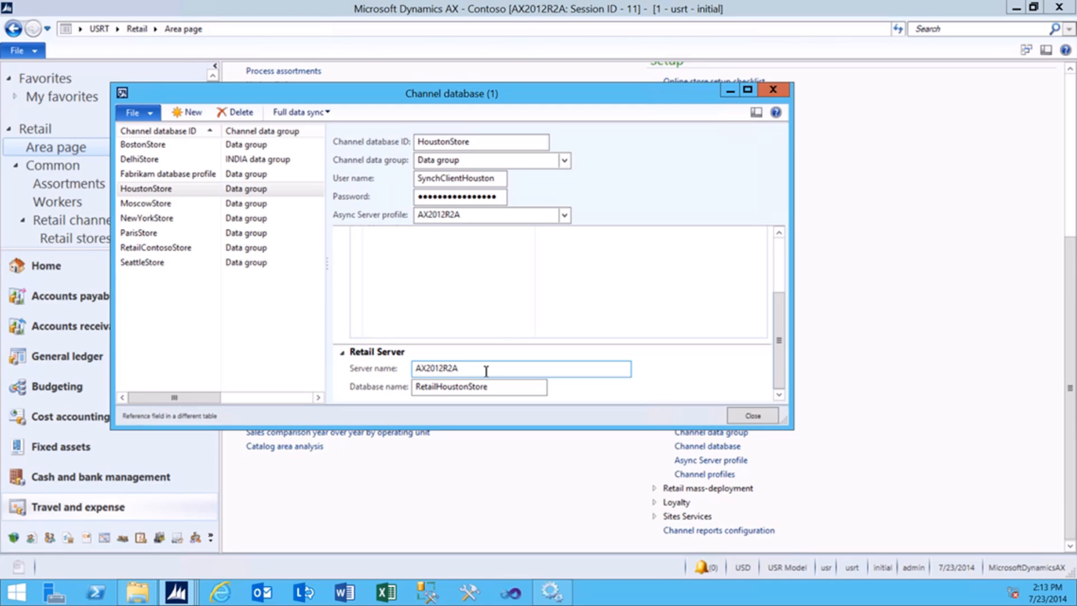
{"action": "left_click_drag", "start_coordinate": [486, 371], "coordinate": [415, 373]}
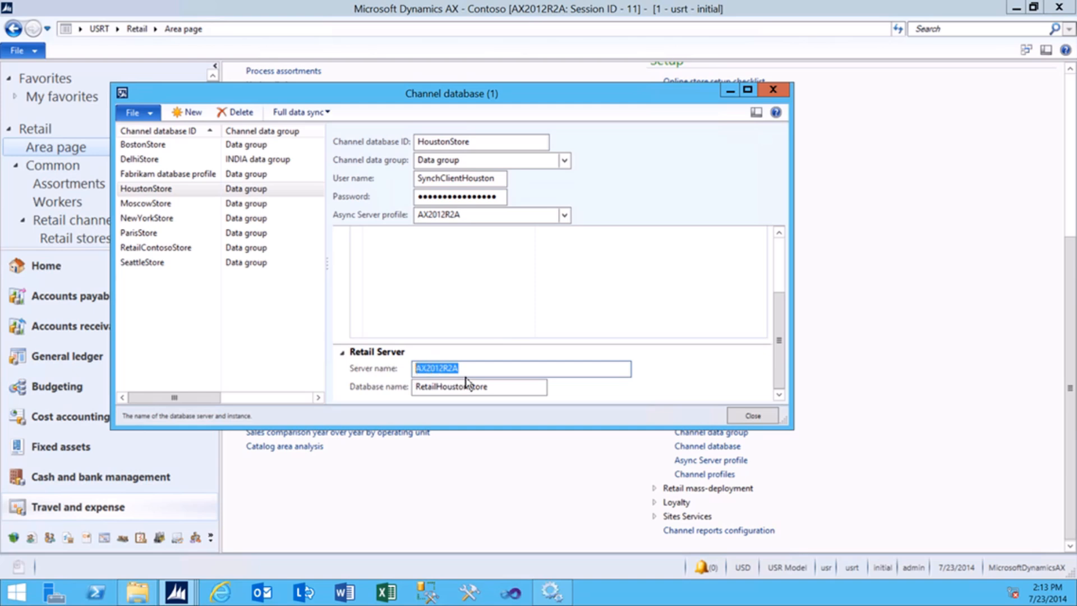
{"action": "left_click_drag", "start_coordinate": [507, 388], "coordinate": [418, 388]}
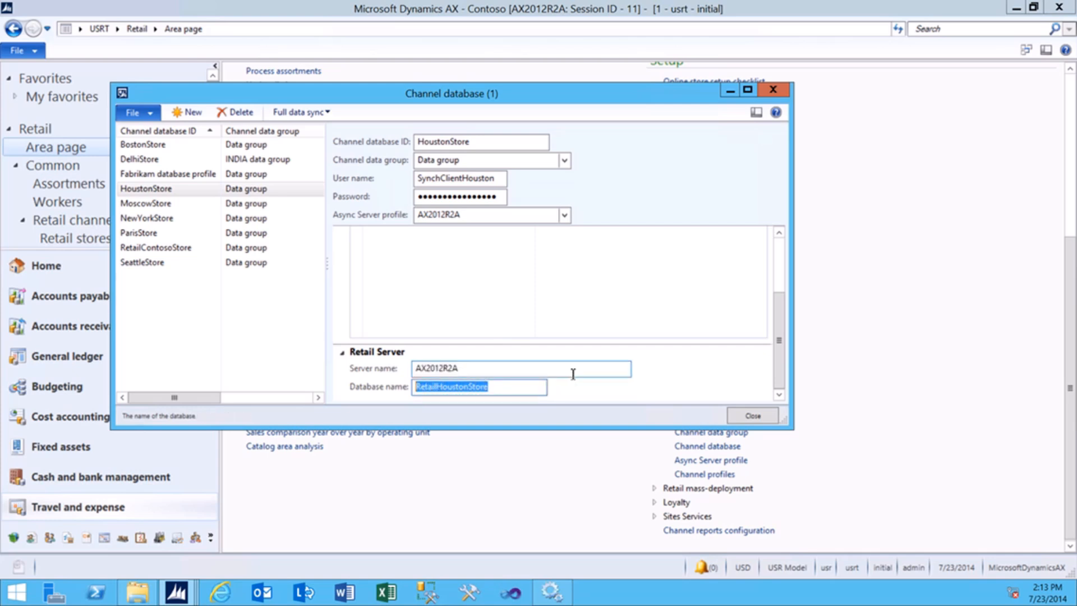
{"action": "left_click", "coordinate": [763, 416]}
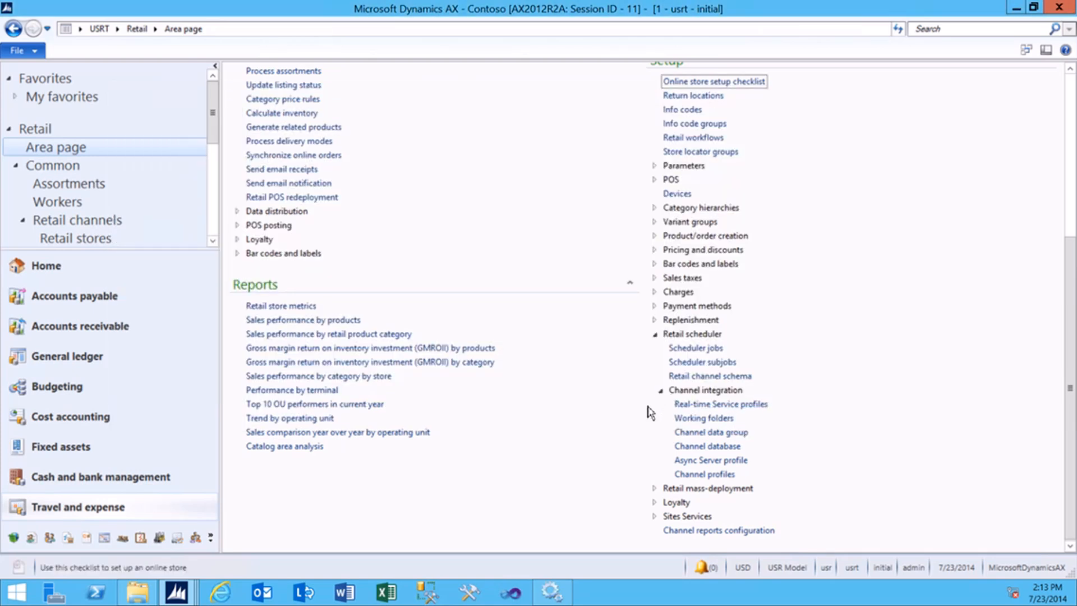
Open Real-time Service profile JBB and check retail.contoso.com, port 809, net.tcp and RealTimeService.
{"action": "left_click", "coordinate": [697, 406]}
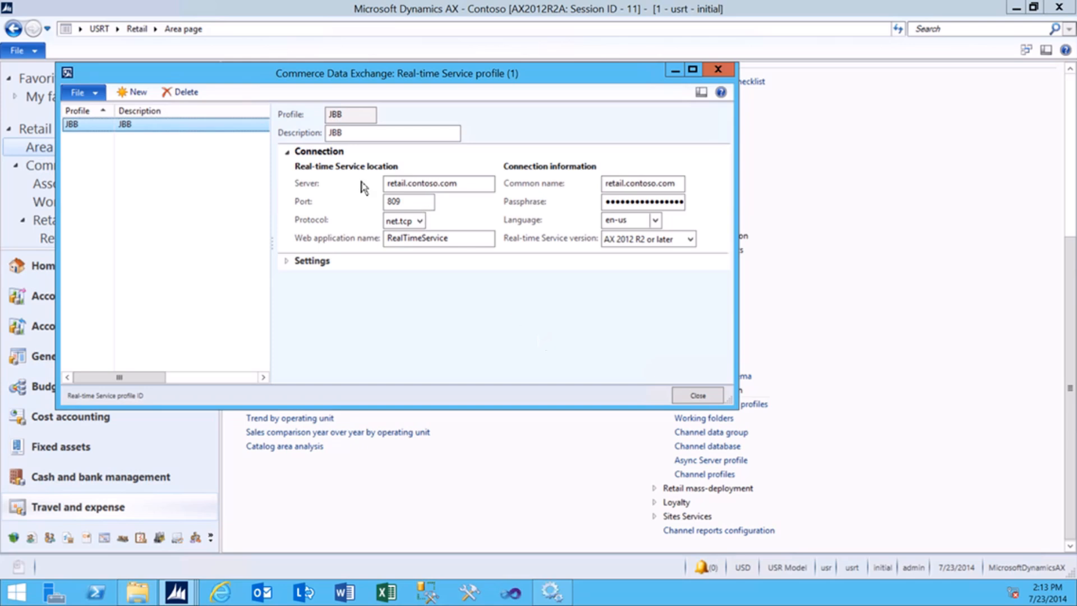
{"action": "left_click", "coordinate": [285, 116]}
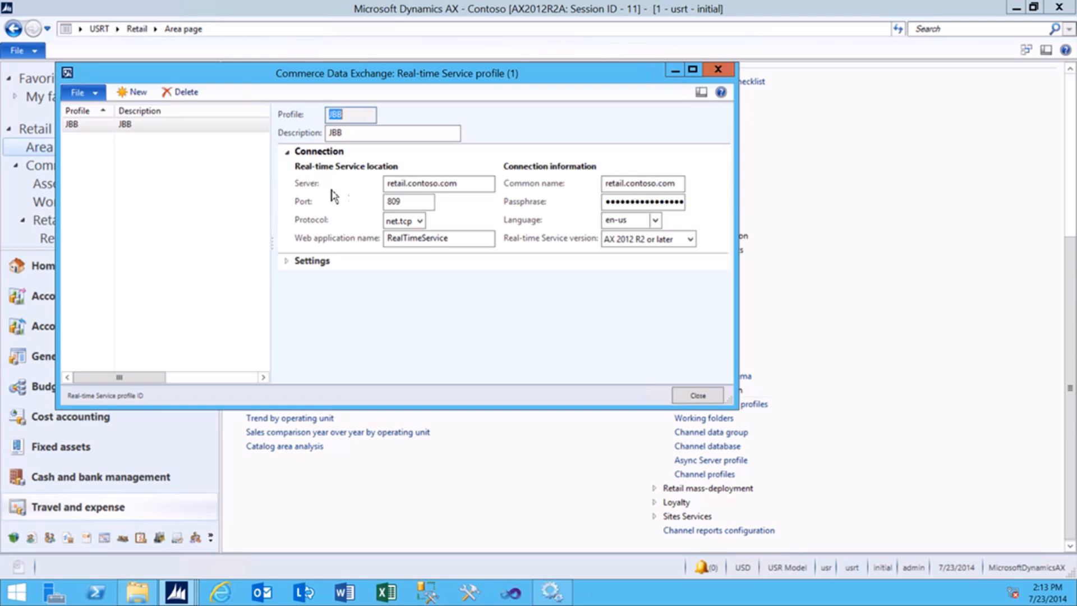
{"action": "left_click_drag", "start_coordinate": [469, 186], "coordinate": [373, 179]}
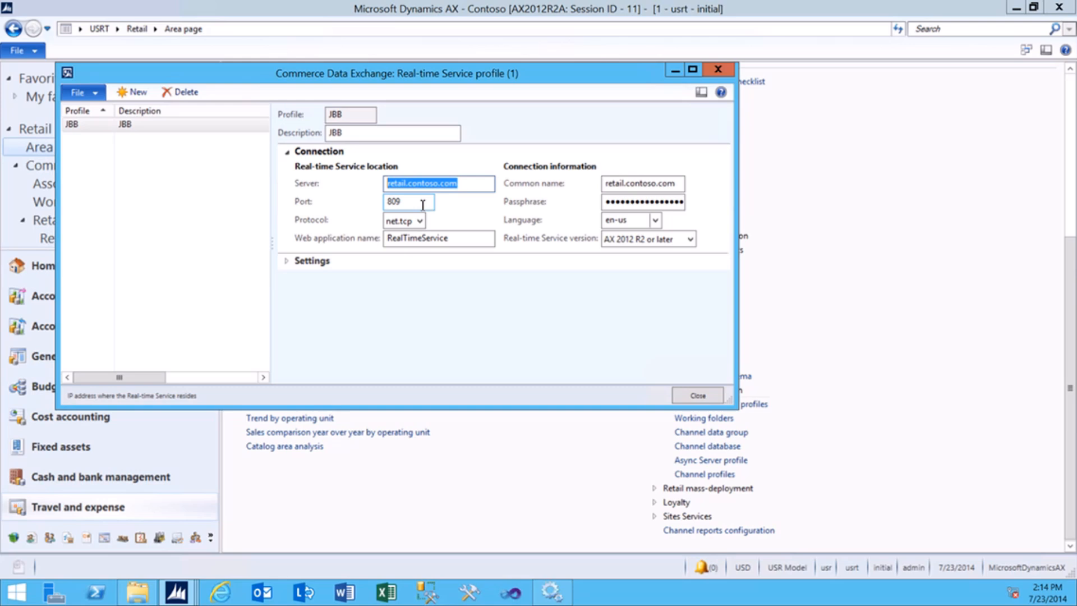
{"action": "key", "text": "Tab"}
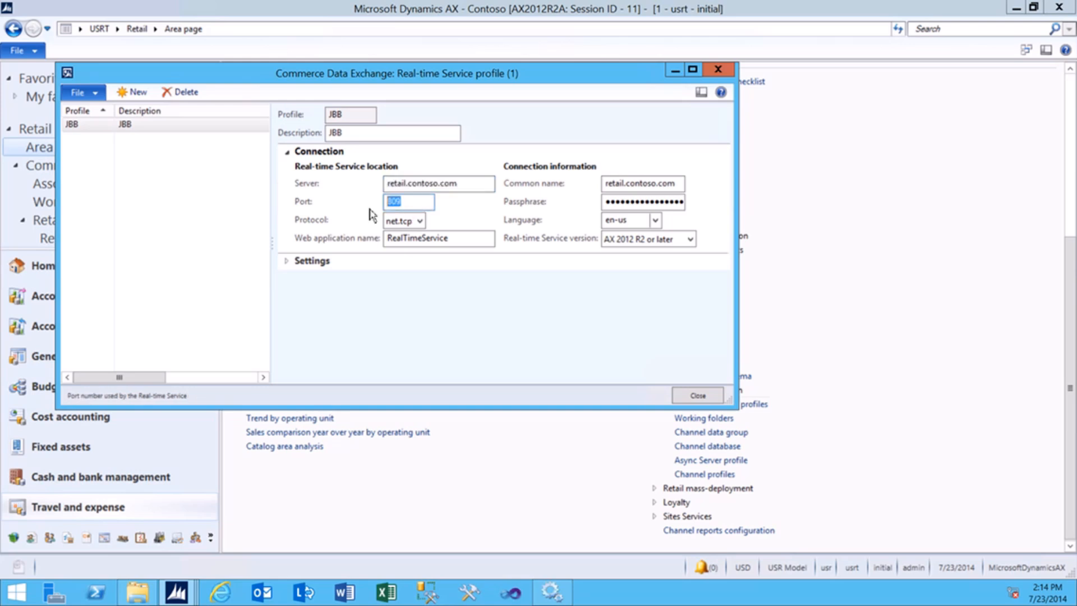
{"action": "left_click", "coordinate": [419, 223]}
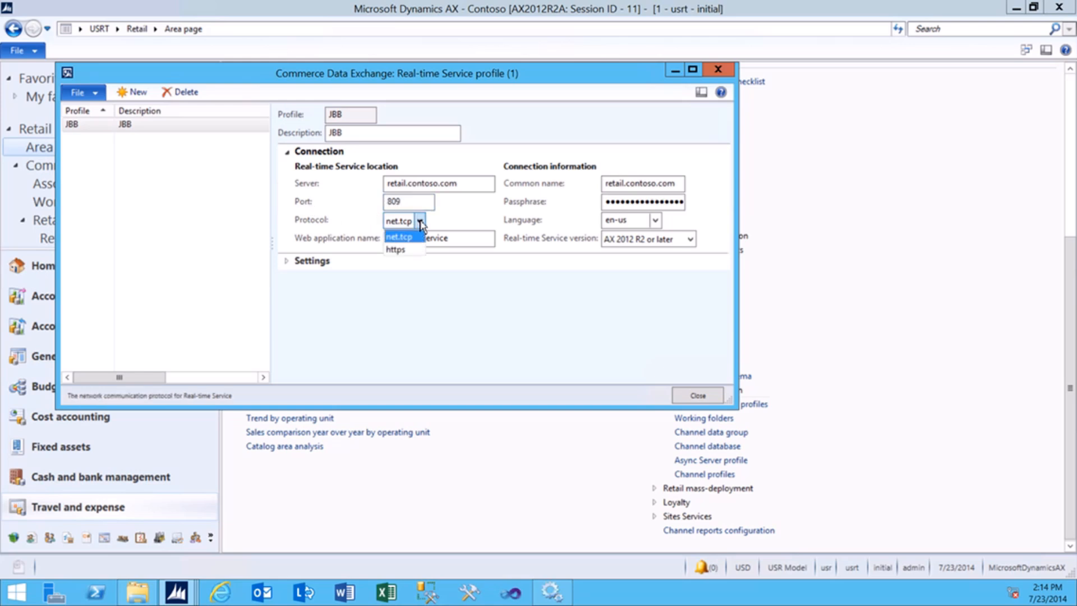
{"action": "left_click", "coordinate": [420, 222]}
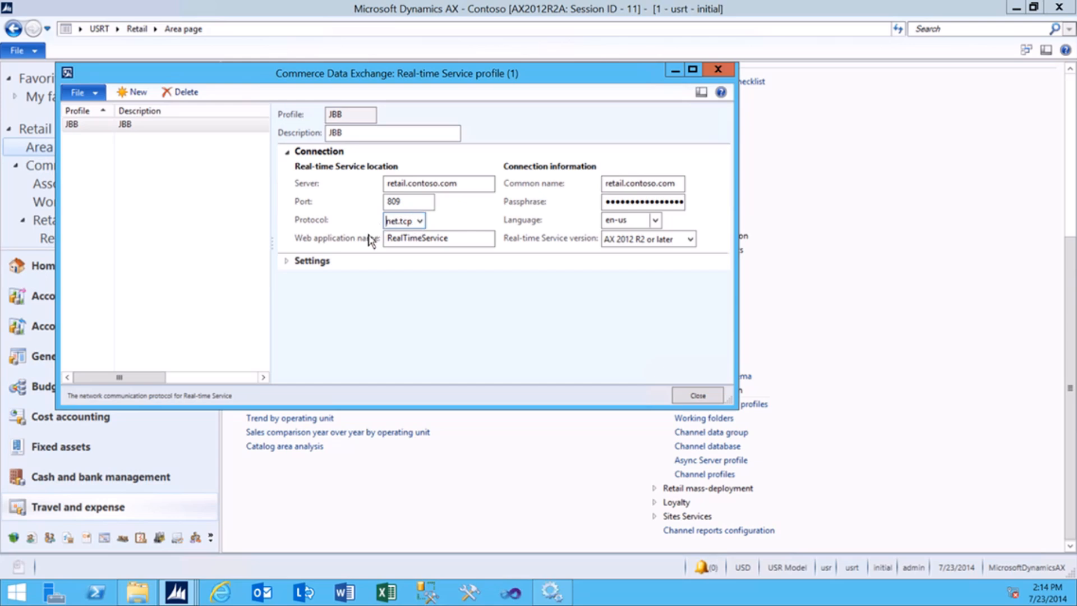
{"action": "left_click_drag", "start_coordinate": [457, 242], "coordinate": [374, 245]}
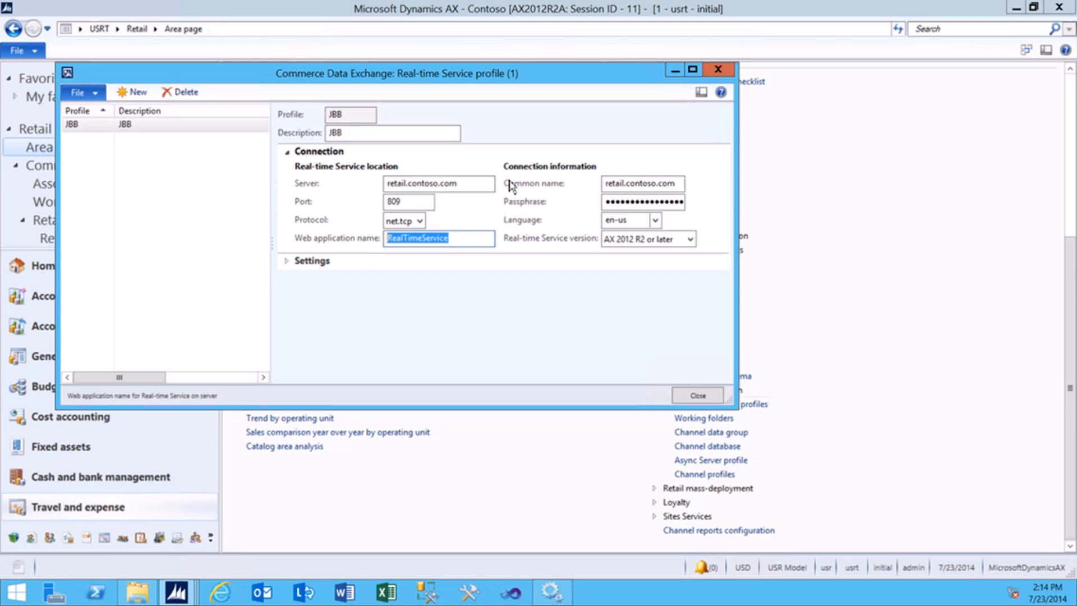
Check JBB's certificate common name, passphrase and Settings FastTab, then close the profile.
{"action": "key", "text": "Tab"}
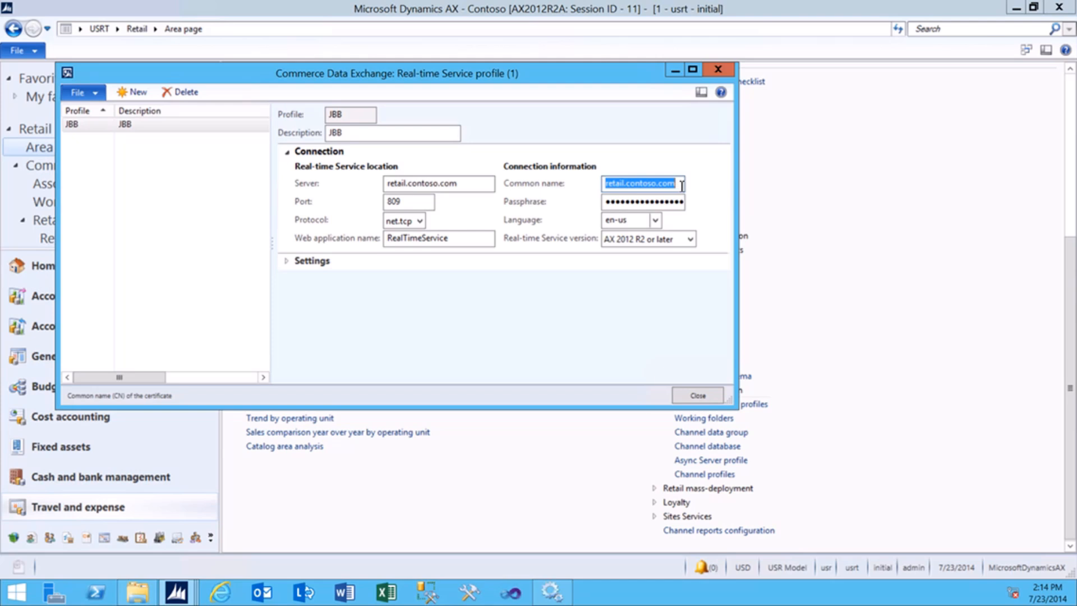
{"action": "left_click_drag", "start_coordinate": [678, 184], "coordinate": [605, 194]}
{"action": "left_click", "coordinate": [652, 202]}
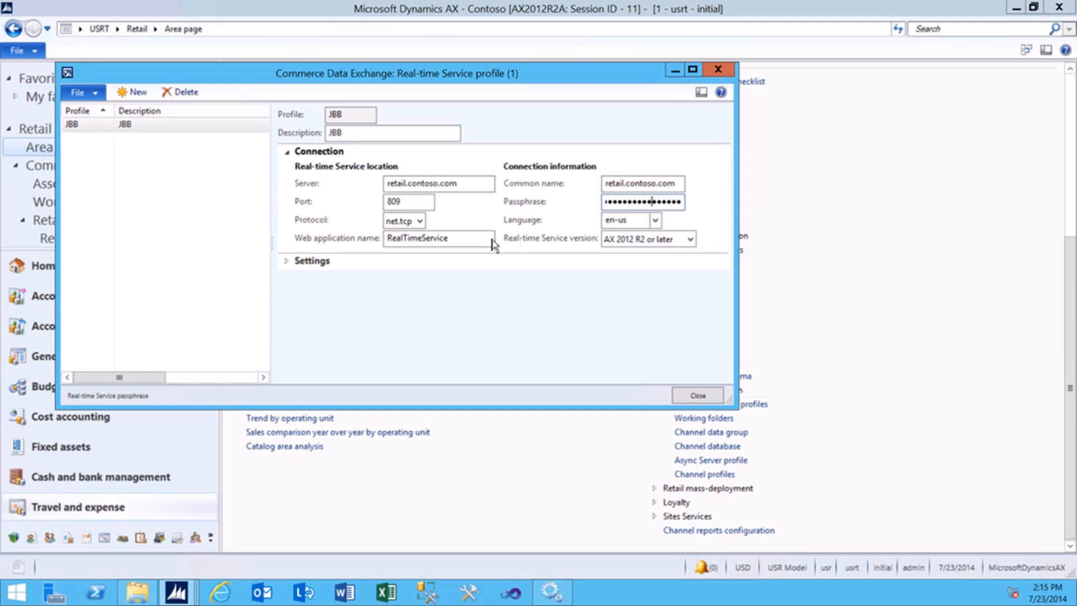
{"action": "left_click", "coordinate": [290, 266]}
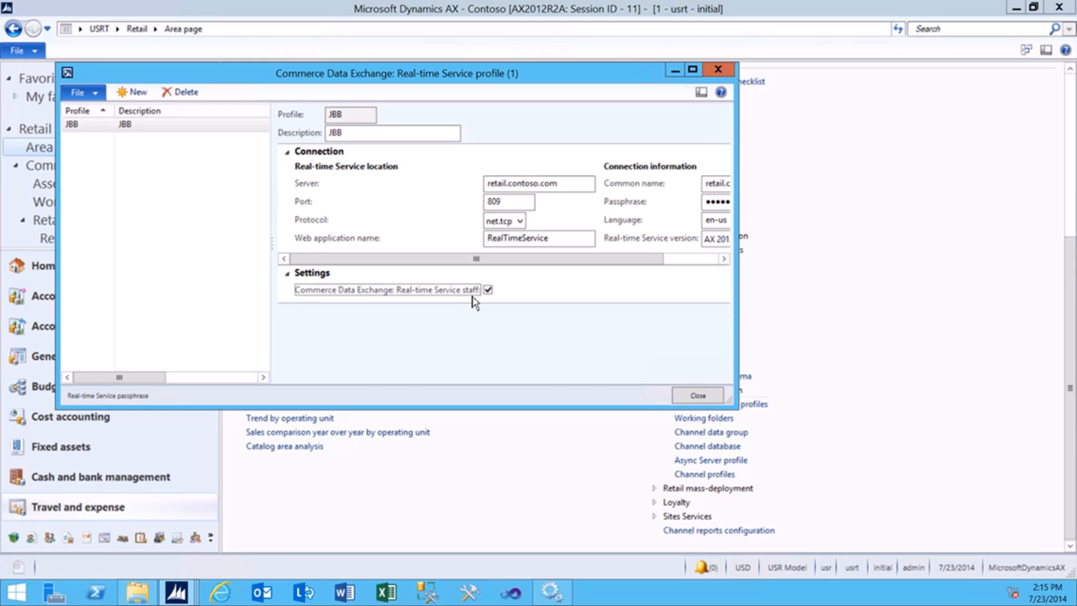
{"action": "left_click", "coordinate": [677, 399]}
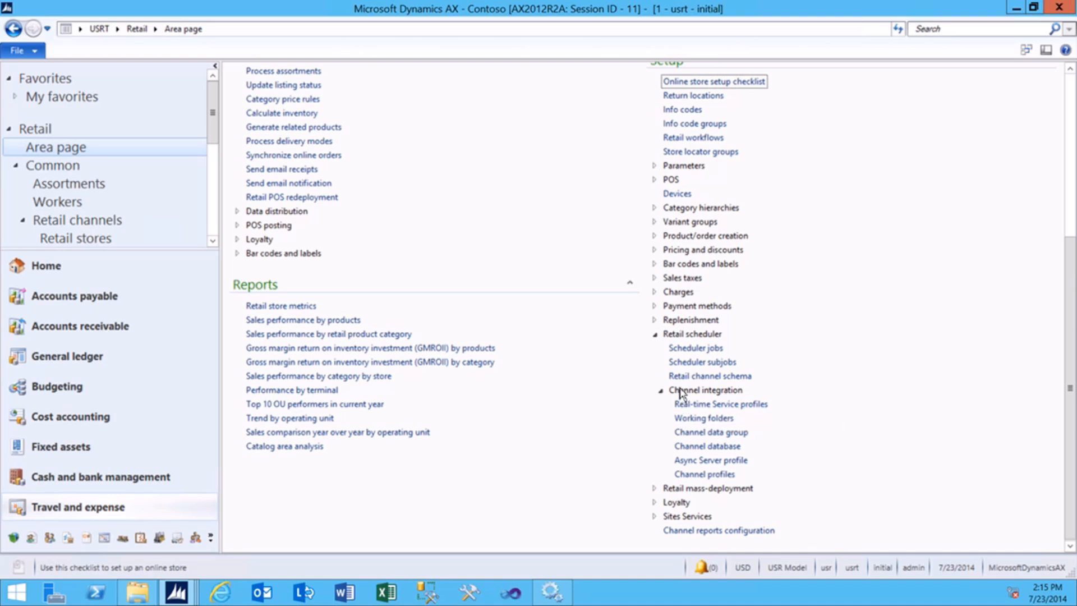
Open Channel profiles and inspect the Fabrikam Channel Profiles entry and its profile type.
{"action": "scroll", "coordinate": [612, 306], "scroll_direction": "up", "scroll_amount": 3}
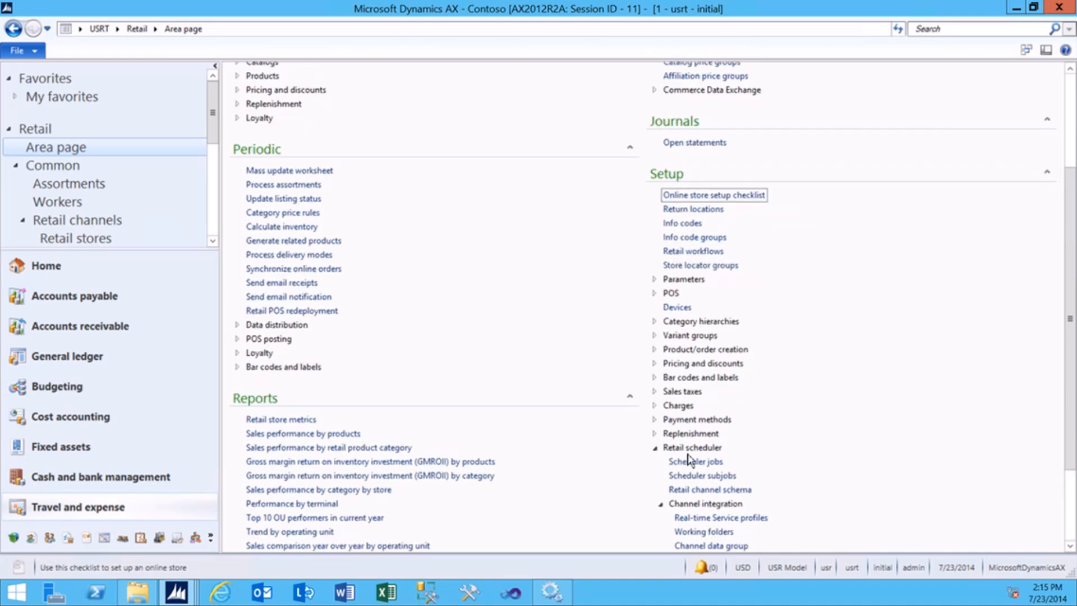
{"action": "scroll", "coordinate": [693, 510], "scroll_direction": "down", "scroll_amount": 2}
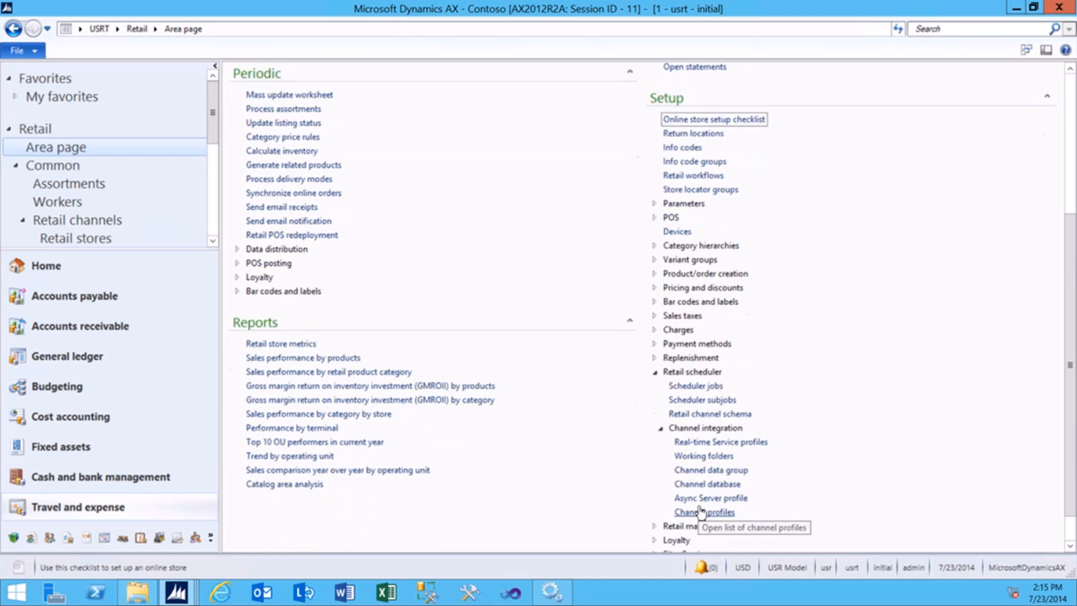
{"action": "left_click", "coordinate": [704, 512]}
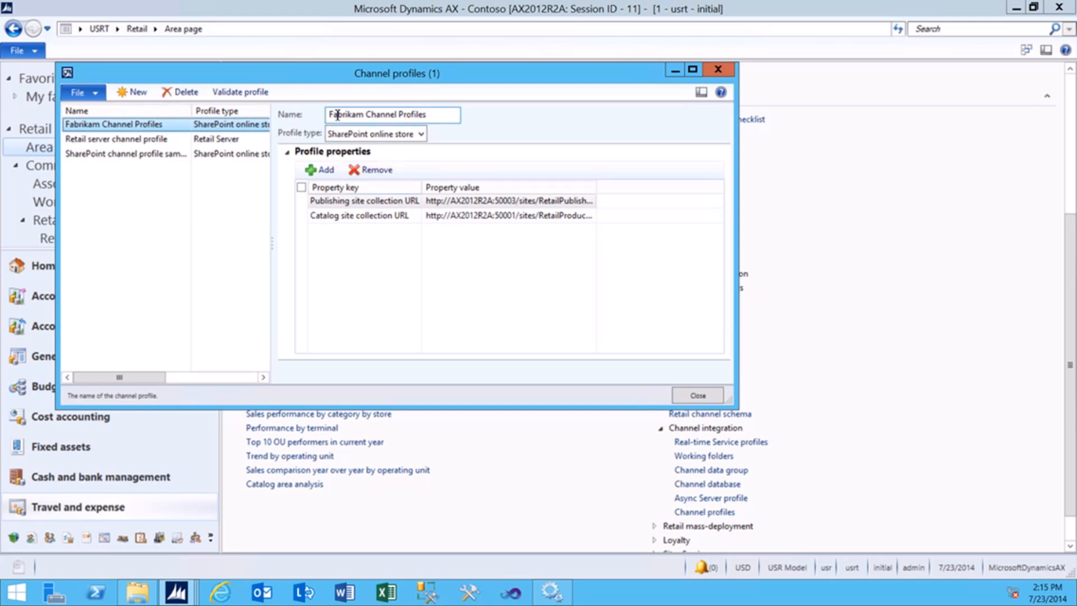
{"action": "mouse_move", "coordinate": [337, 114]}
{"action": "left_mouse_down"}
{"action": "mouse_move", "coordinate": [431, 123]}
{"action": "mouse_move", "coordinate": [428, 114]}
{"action": "mouse_move", "coordinate": [326, 114]}
{"action": "left_mouse_up"}
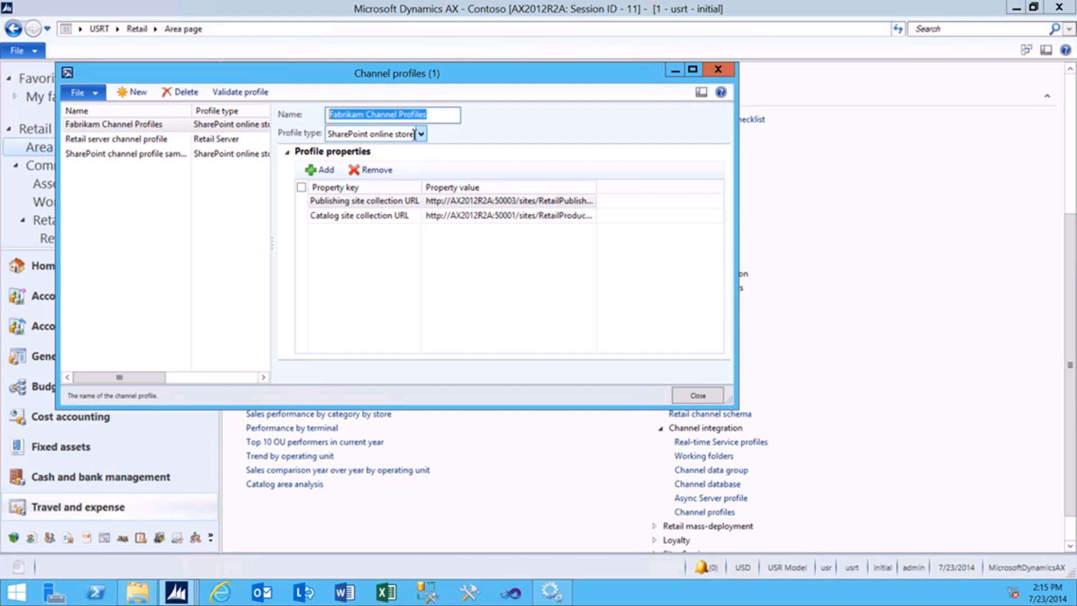
{"action": "left_click", "coordinate": [421, 135]}
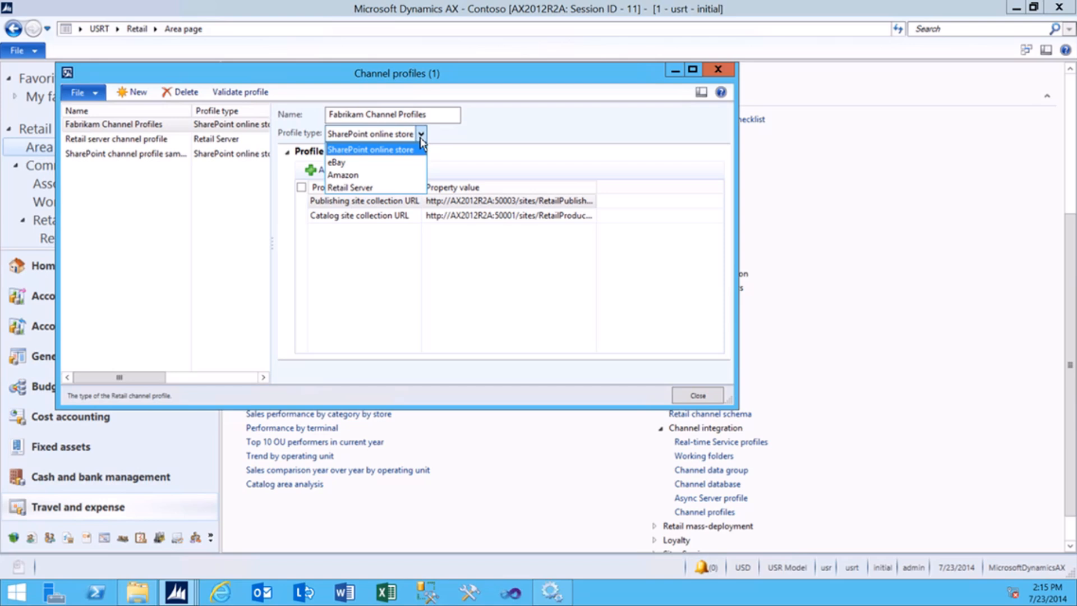
{"action": "left_click", "coordinate": [214, 144]}
{"action": "left_click", "coordinate": [213, 144]}
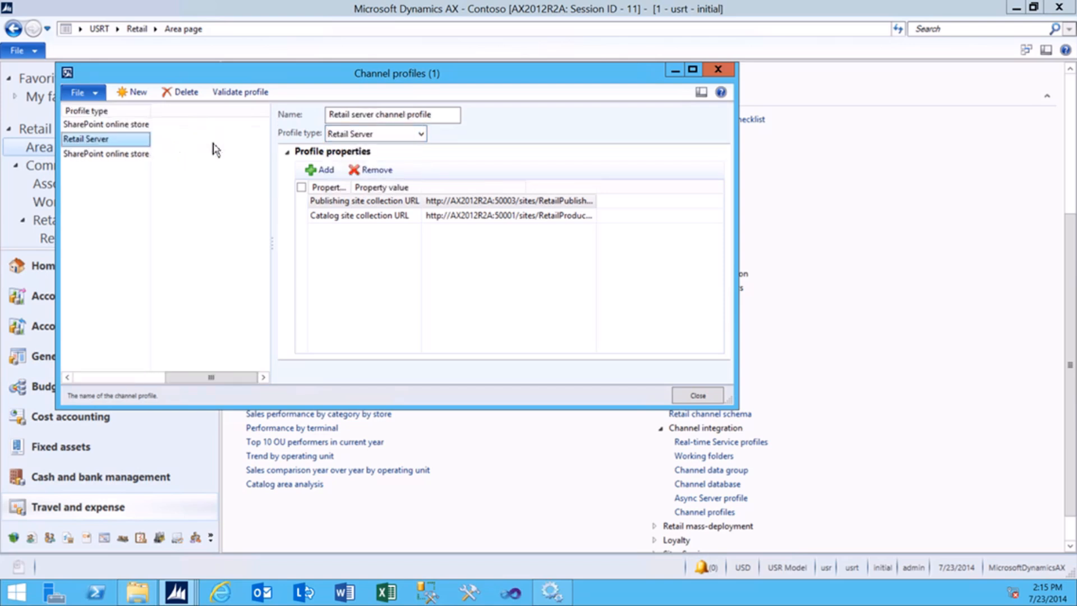
{"action": "left_click", "coordinate": [422, 135]}
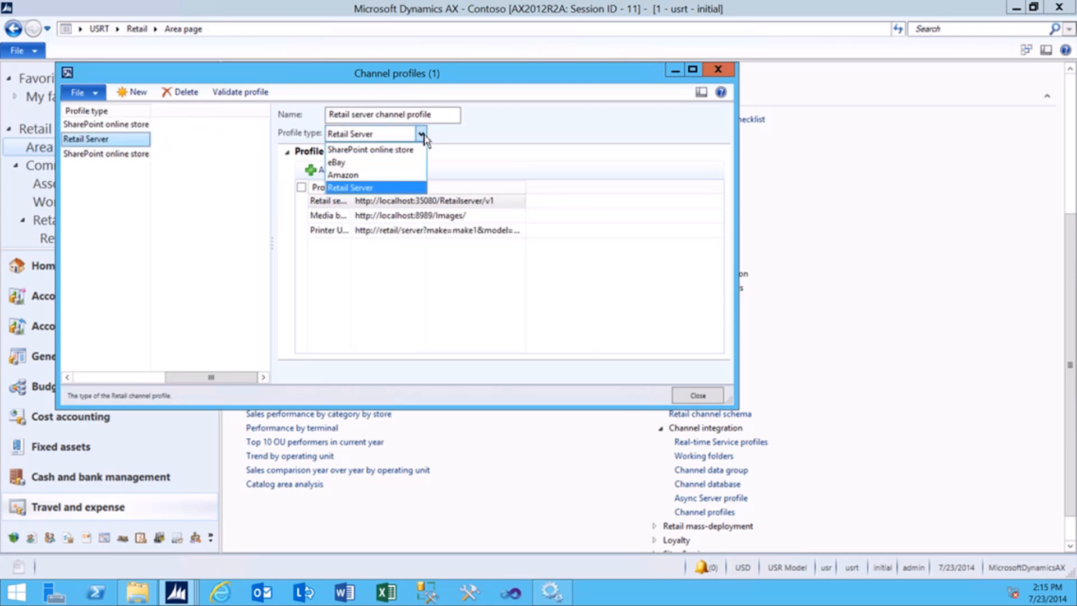
{"action": "left_click", "coordinate": [422, 135]}
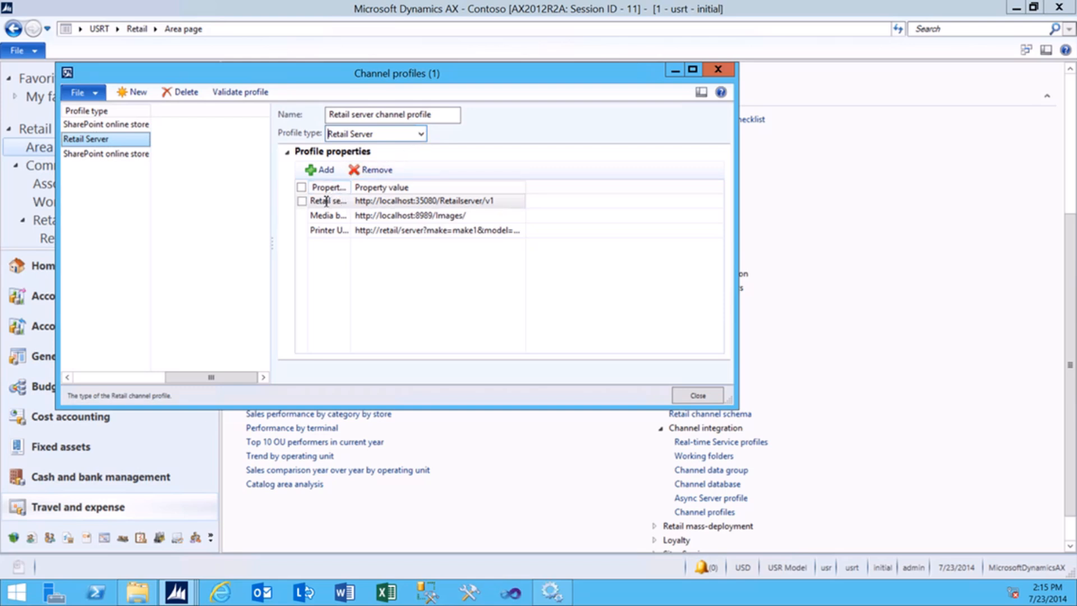
{"action": "left_click_drag", "start_coordinate": [356, 187], "coordinate": [431, 186]}
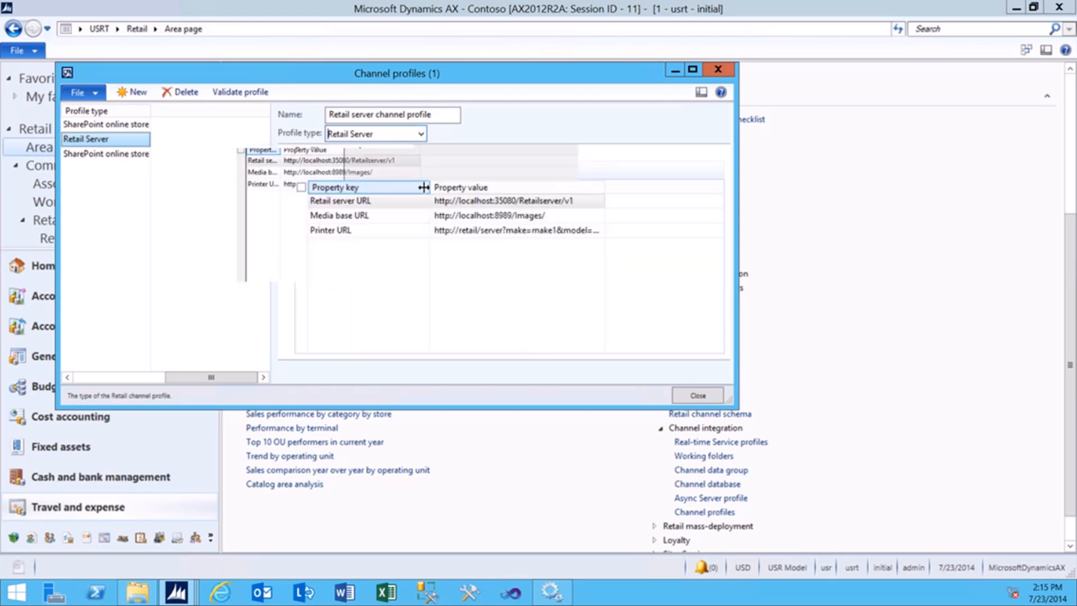
{"action": "left_click", "coordinate": [347, 159]}
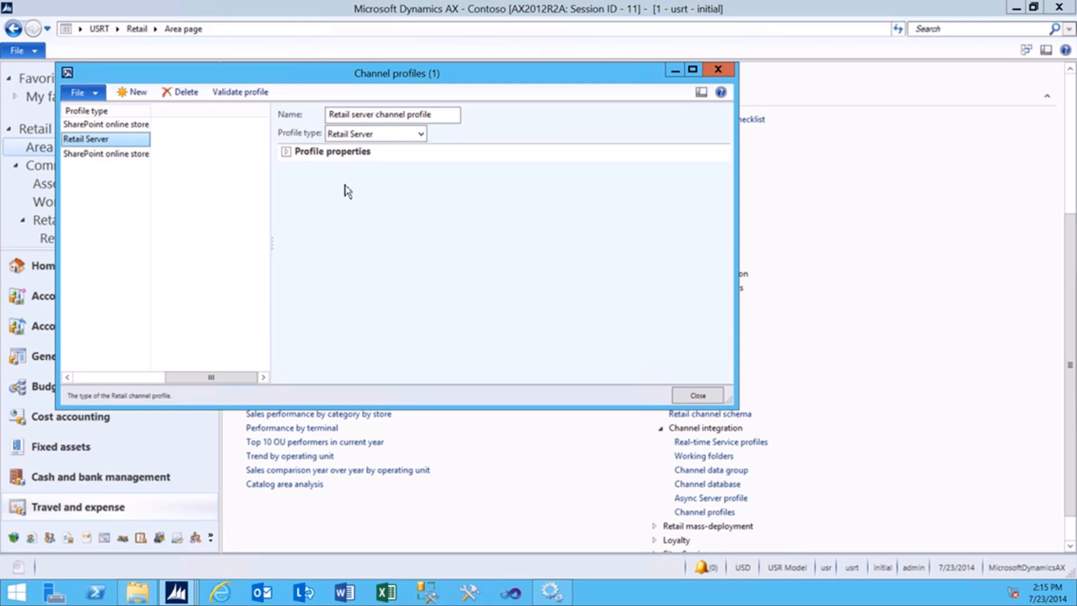
{"action": "left_click", "coordinate": [290, 155]}
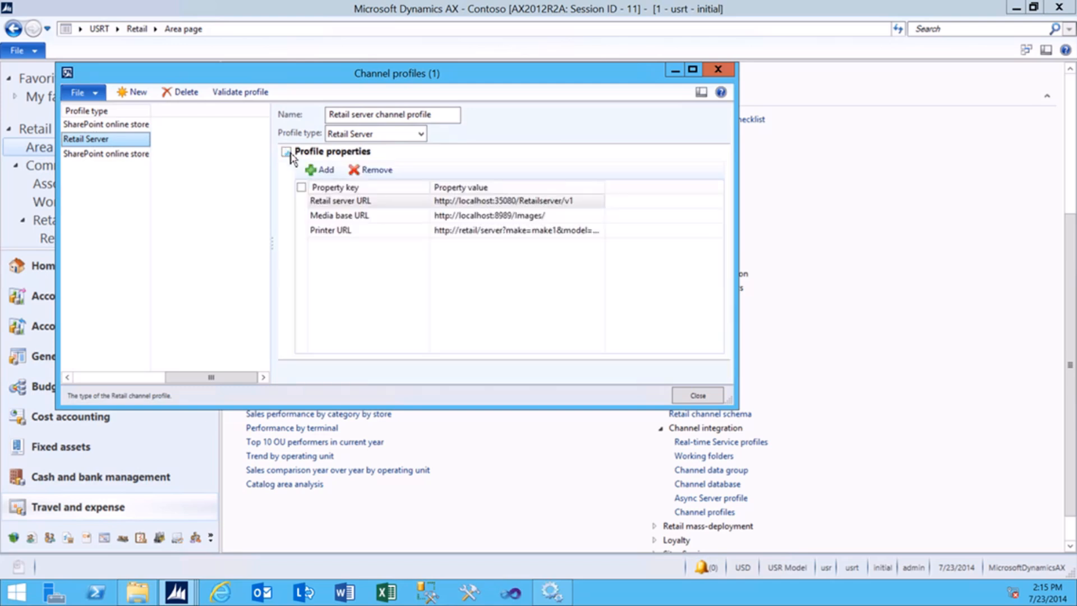
{"action": "left_click", "coordinate": [402, 201]}
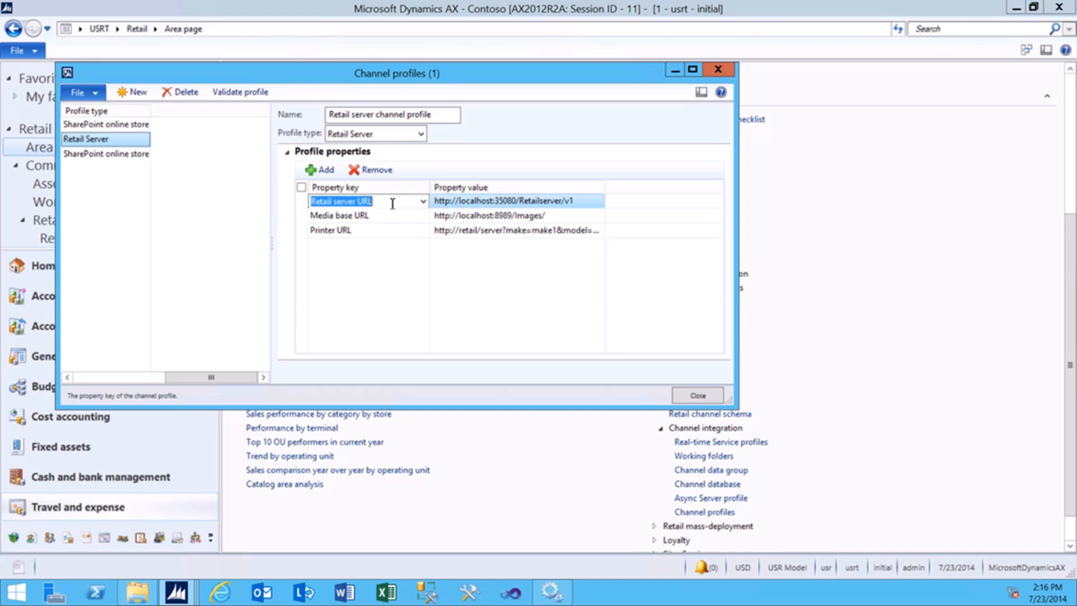
{"action": "left_click", "coordinate": [391, 217]}
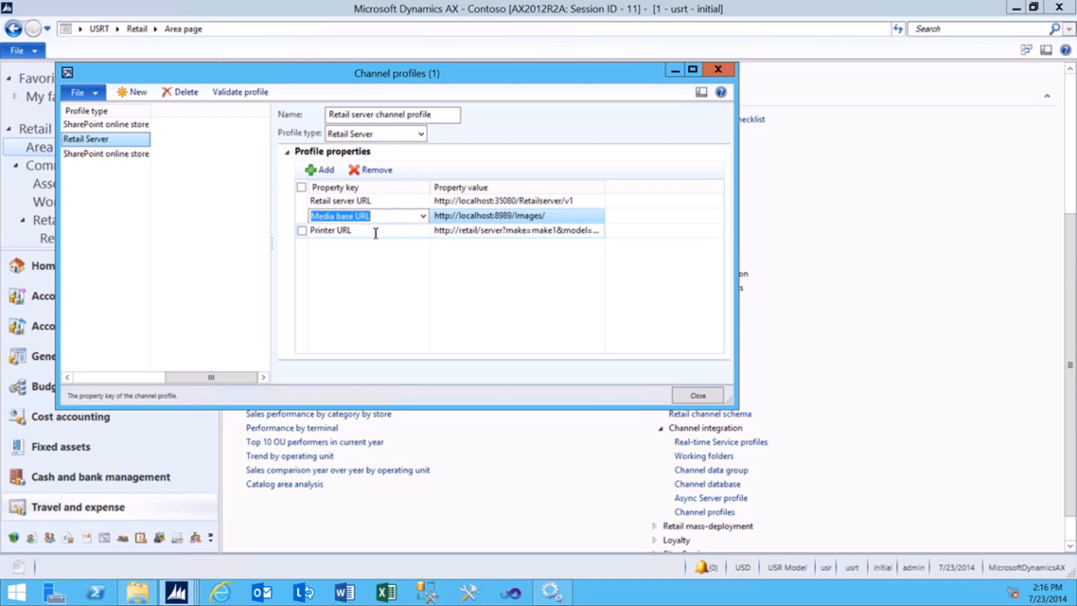
{"action": "left_click", "coordinate": [374, 230]}
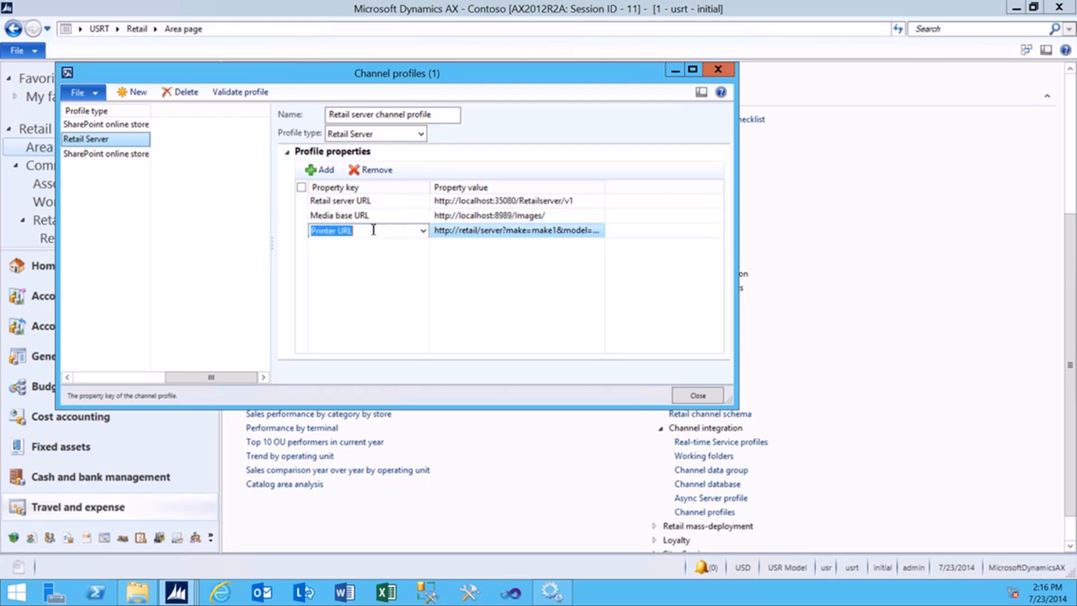
{"action": "left_click", "coordinate": [424, 230]}
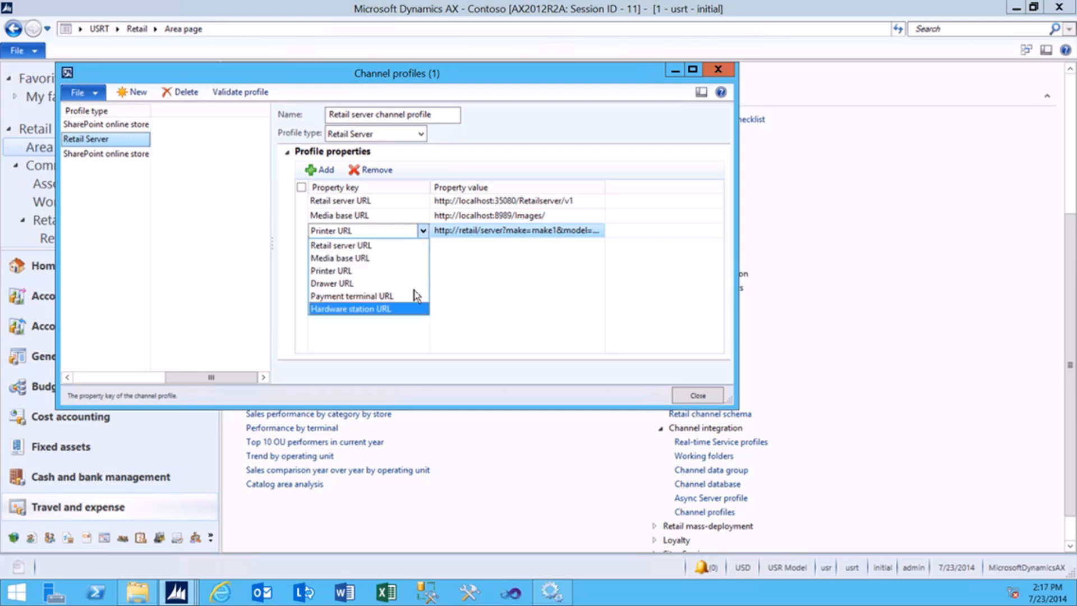
{"action": "left_click", "coordinate": [455, 274]}
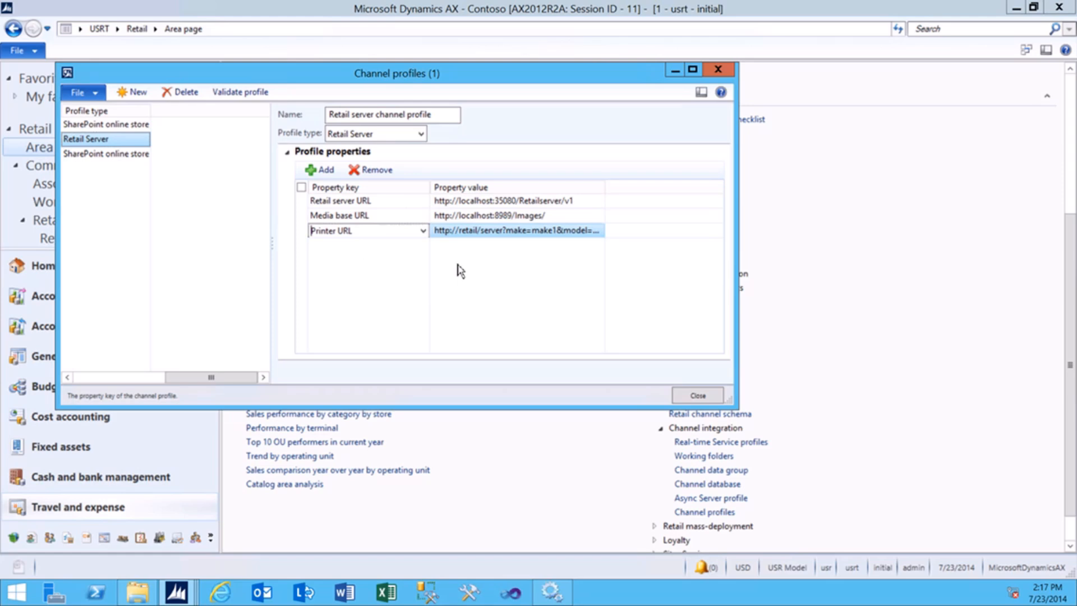